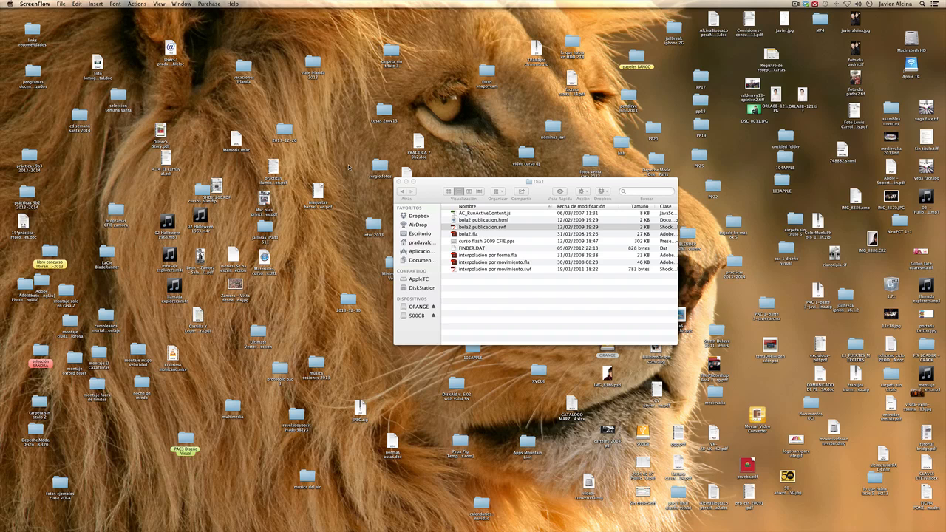
Play bola2 publicacion.swf from the Dia1 folder in an enlarged player window moved slightly away from the screen corner.
double_click(440, 227)
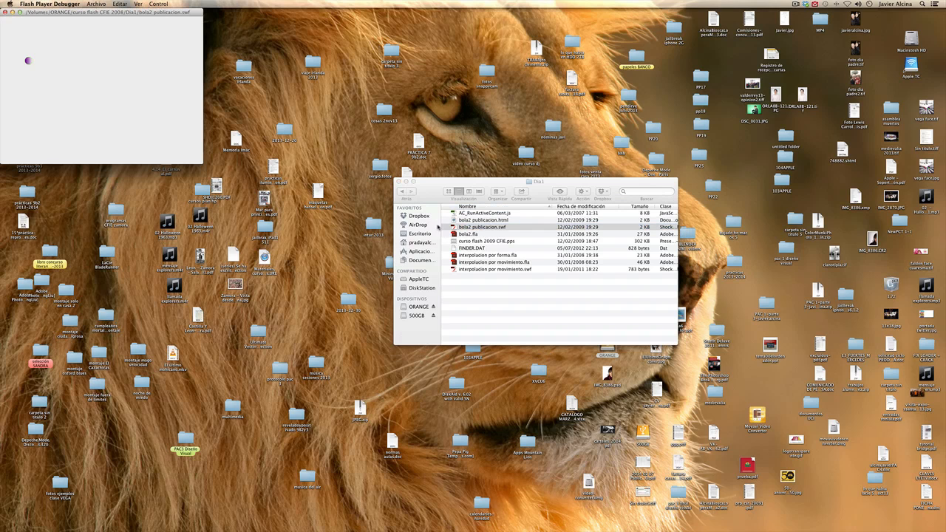
left_click_drag(203, 164, 341, 258)
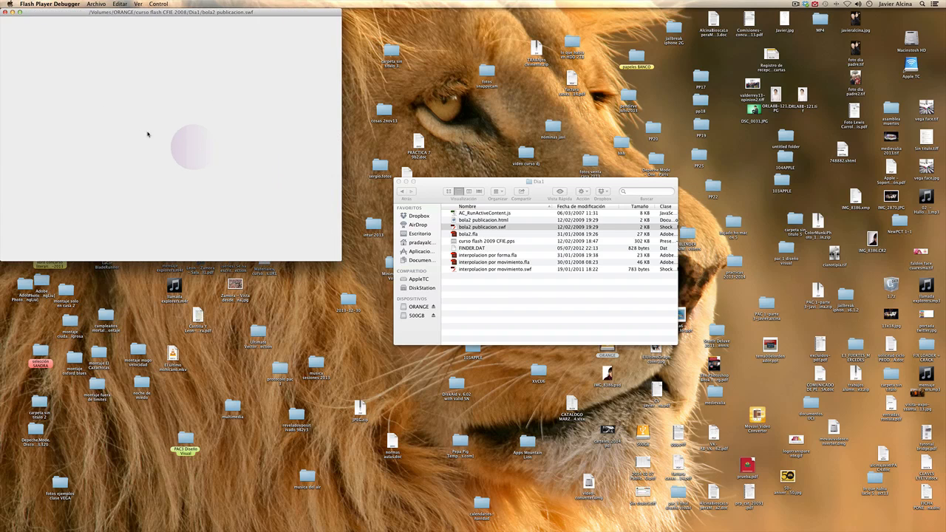
left_click_drag(107, 17, 153, 20)
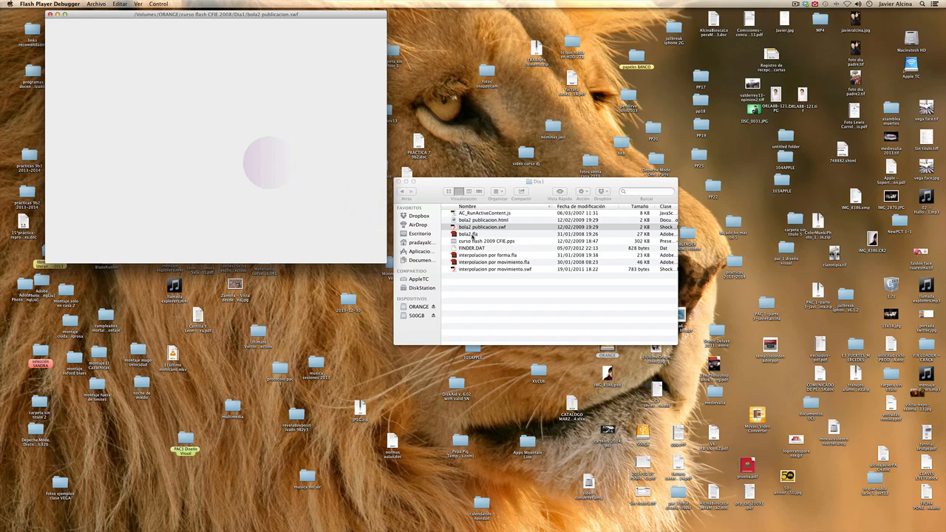
Play interpolacion por movimiento.swf in a second enlarged player window and move that window aside.
double_click(471, 269)
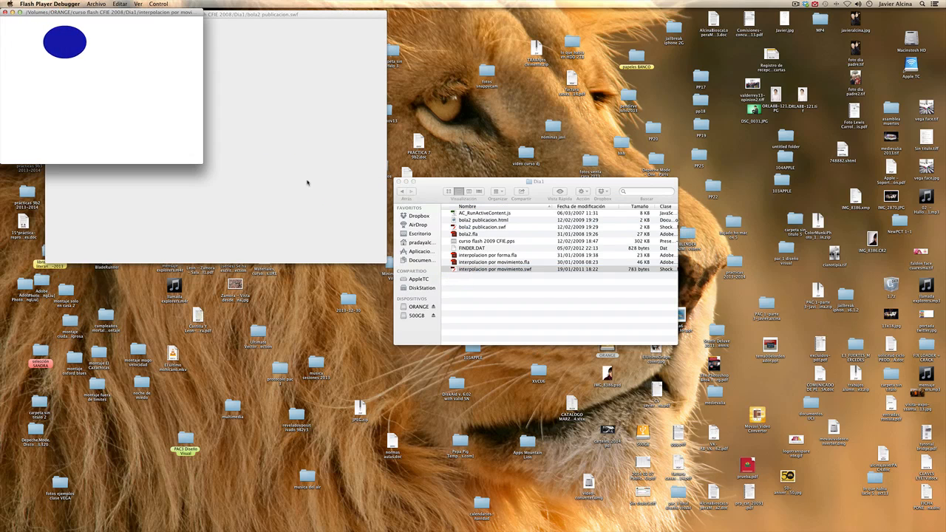
left_click_drag(201, 162, 348, 230)
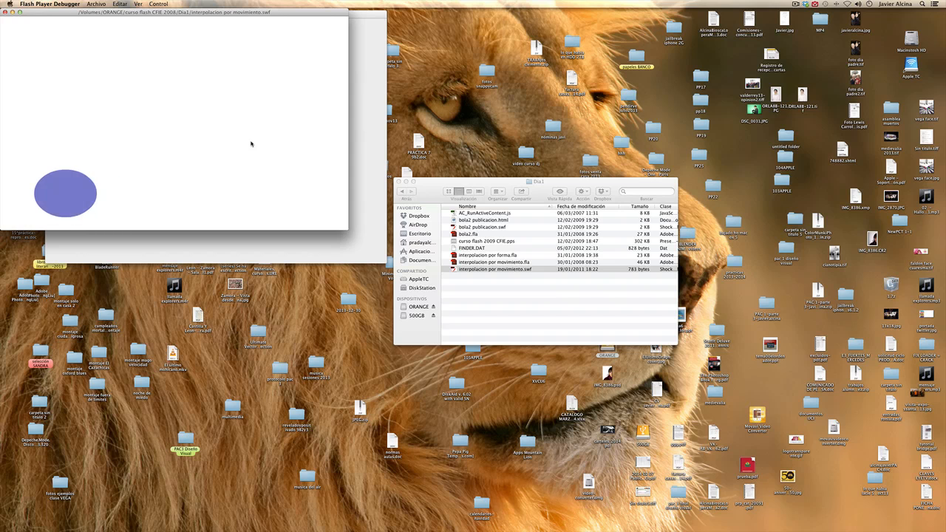
left_click_drag(66, 17, 210, 17)
Switch to Flash and move the floating drawing tools off the pasteboard into the empty area beside it.
mouse_move(823, 526)
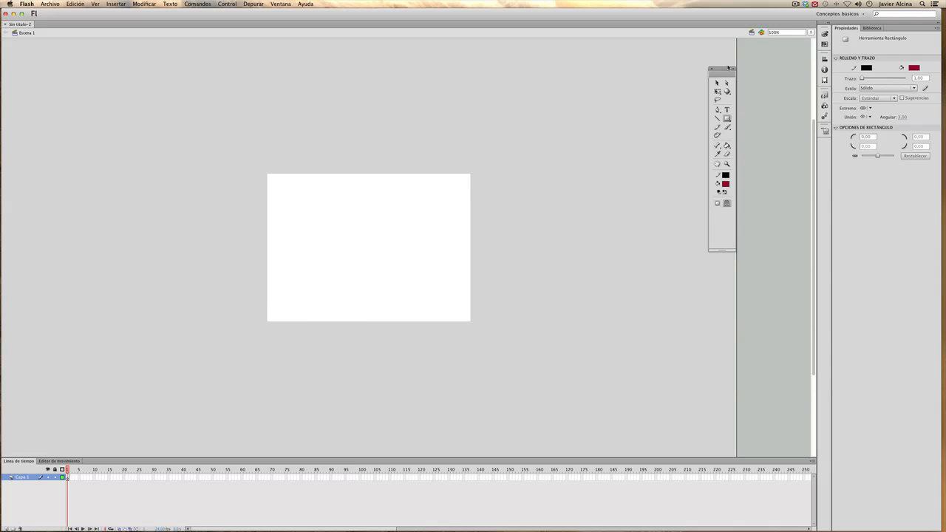
left_click_drag(721, 70, 776, 98)
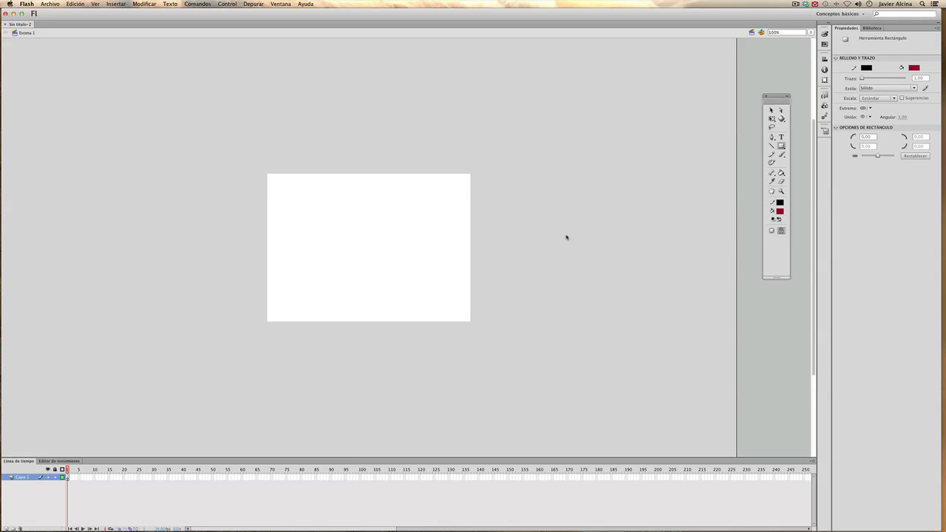
Examine the empty document's library, the Rectangle tool properties and the colour swatches.
left_click(875, 29)
left_click(846, 28)
left_click(824, 45)
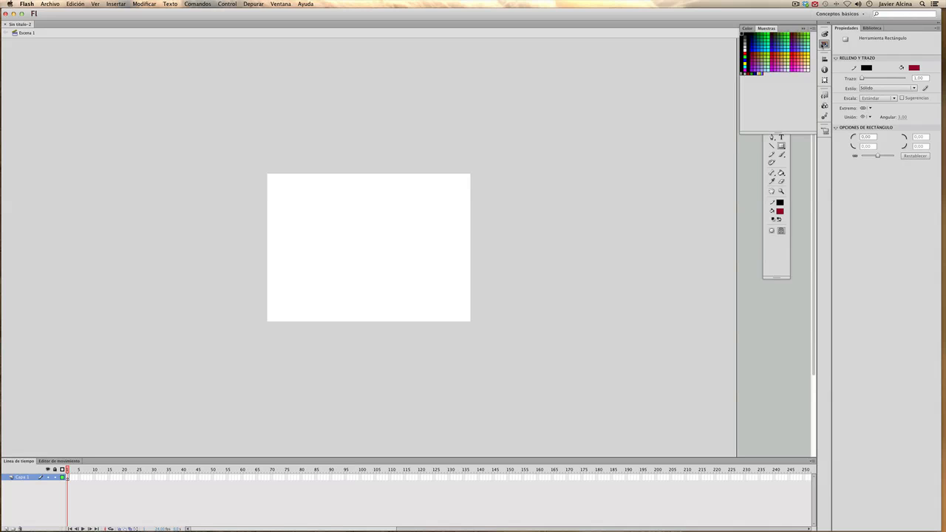
left_click(824, 45)
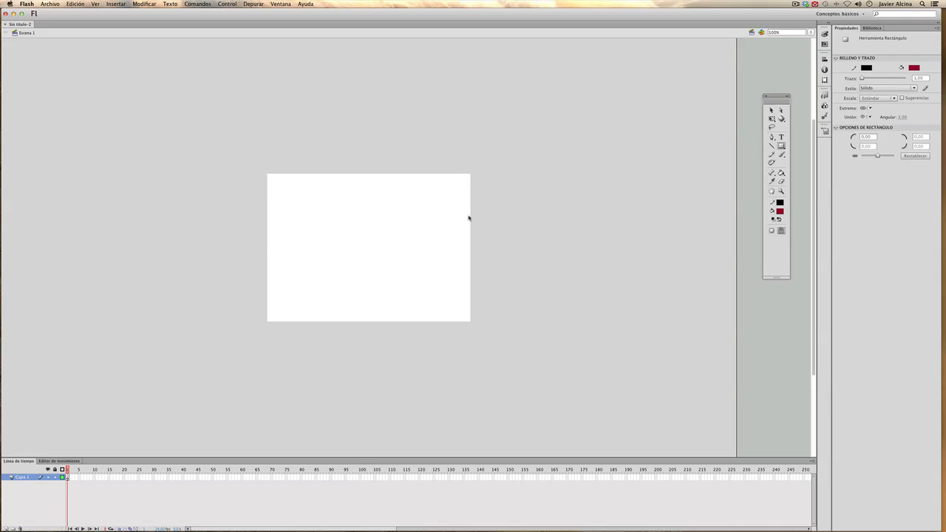
left_click(27, 4)
left_click(61, 3)
left_click(871, 29)
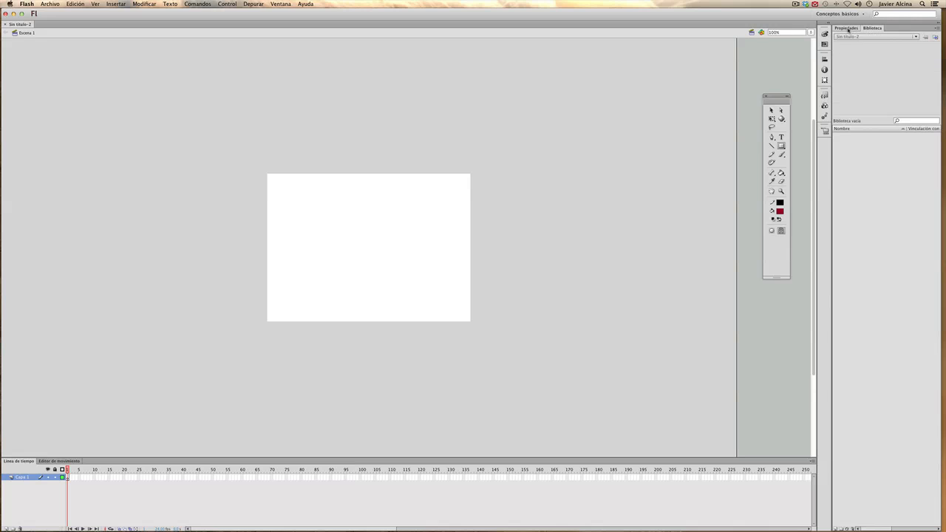
left_click(846, 28)
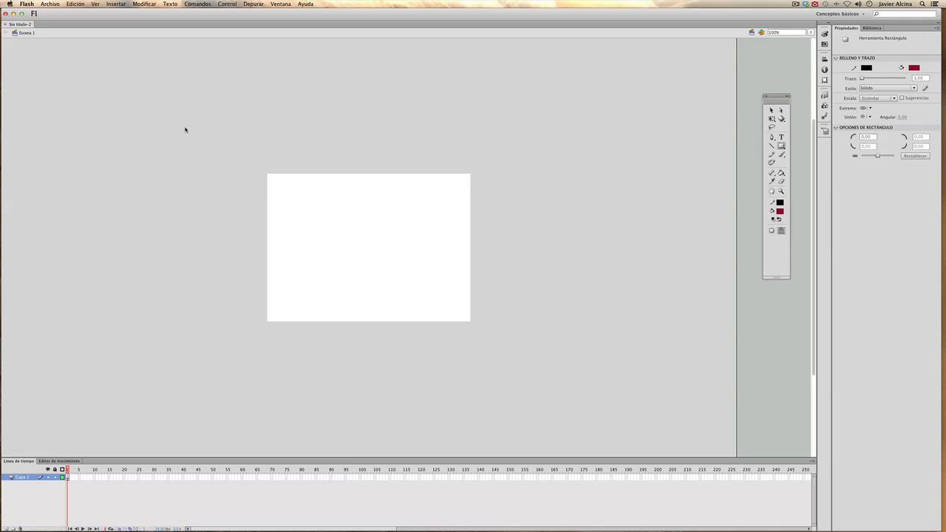
Review the Flash preference categories from ActionScript through Publicar caché, leaving the preferences without applying changes.
left_click(50, 4)
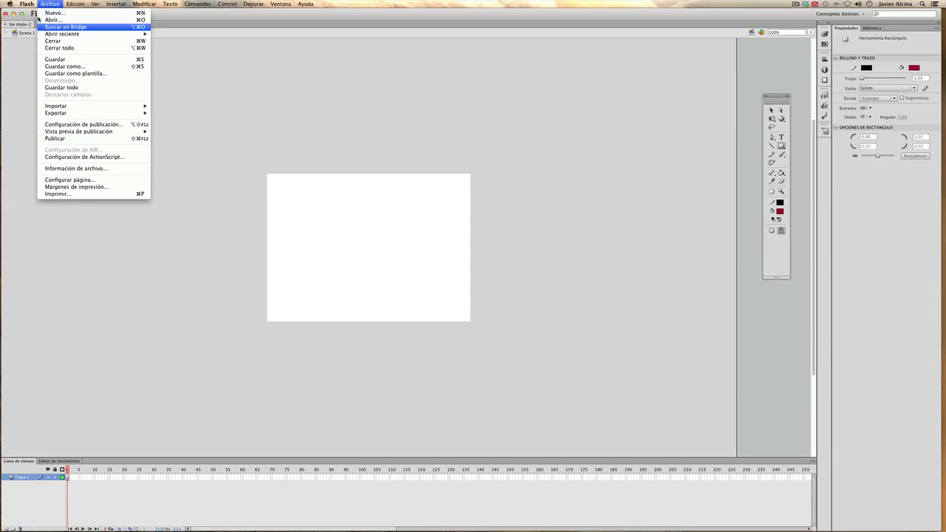
mouse_move(27, 5)
left_click(41, 23)
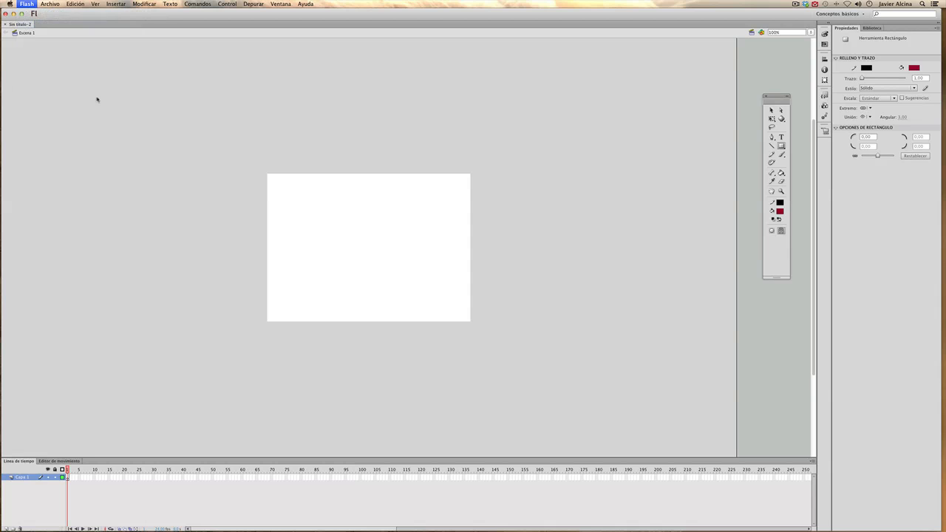
left_click(337, 164)
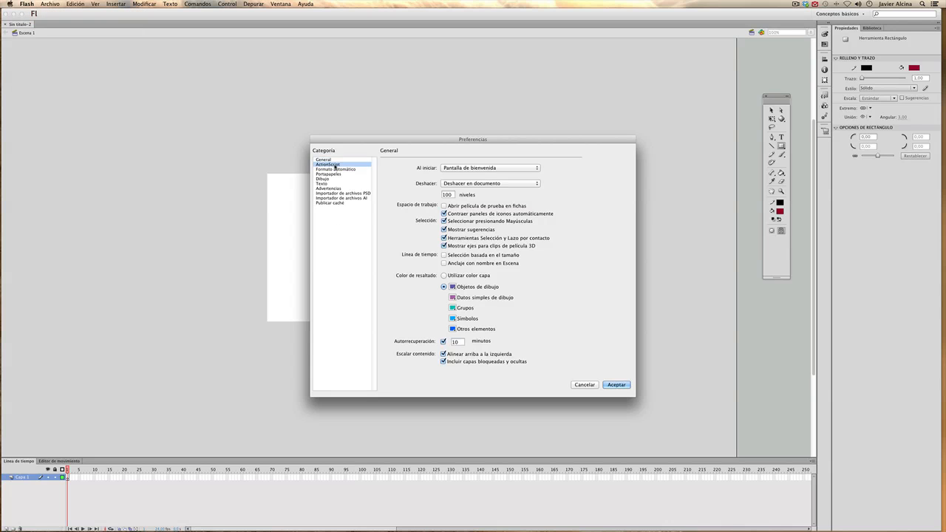
left_click(340, 169)
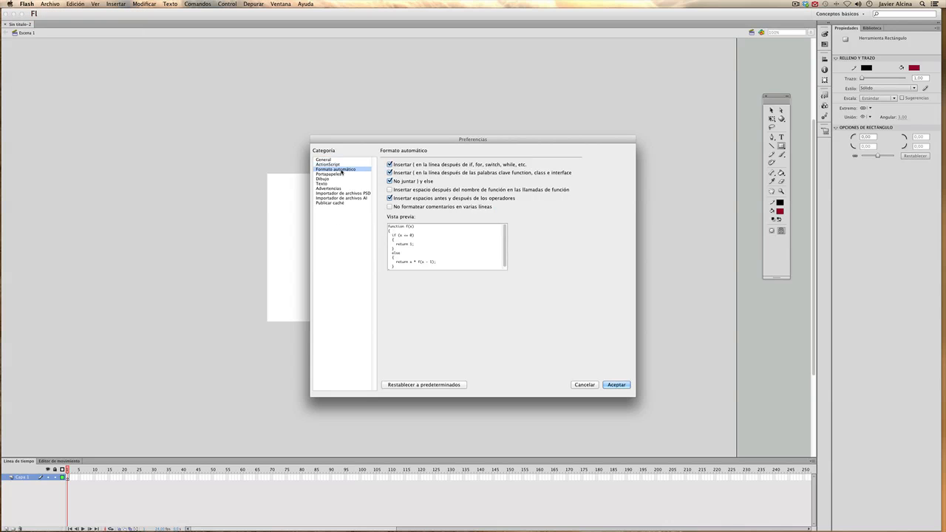
left_click(341, 174)
left_click(331, 179)
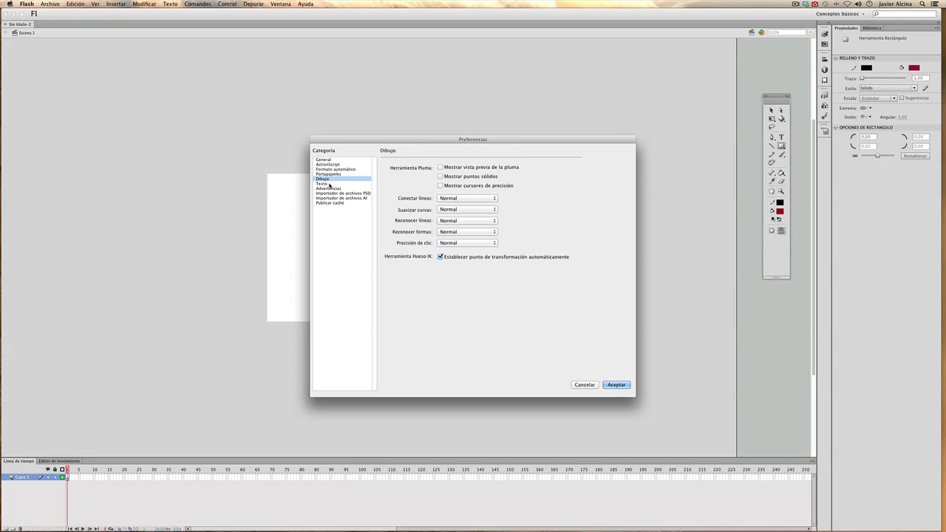
left_click(329, 183)
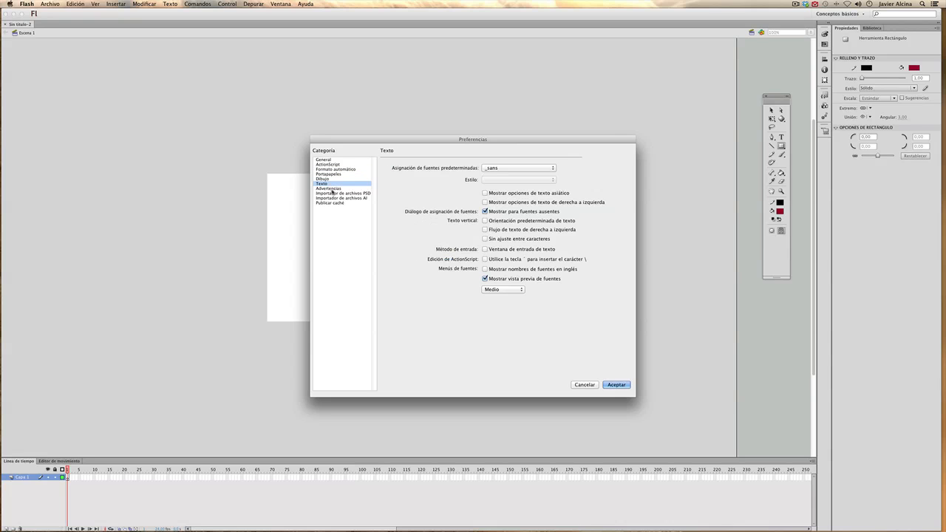
left_click(332, 189)
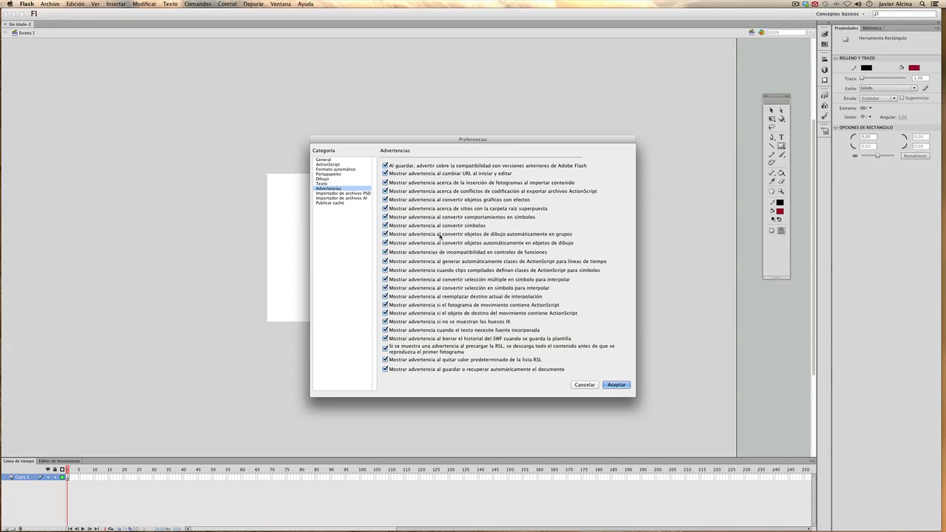
left_click(339, 193)
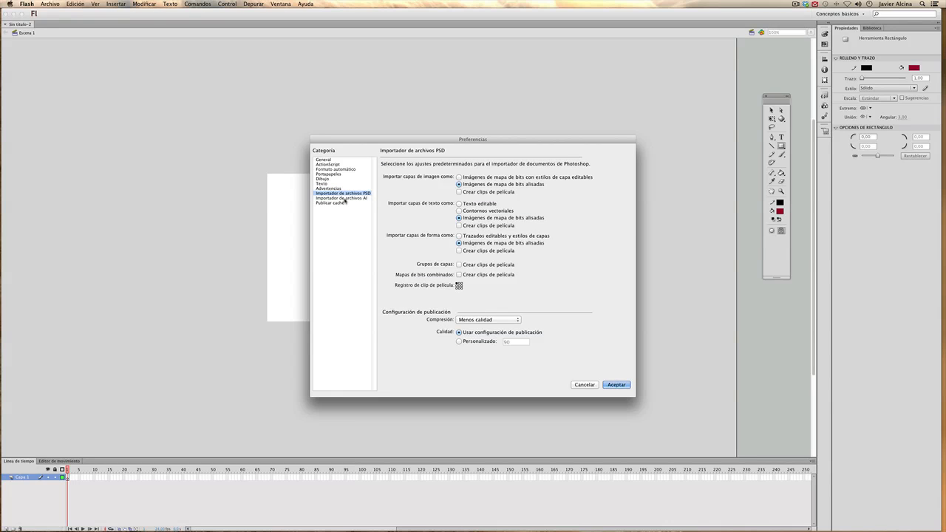
left_click(345, 198)
left_click(341, 204)
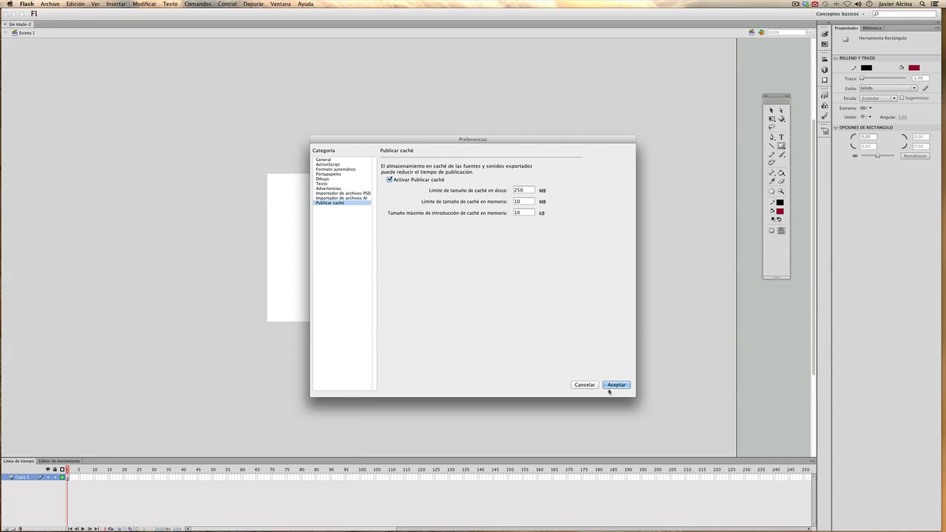
left_click(583, 385)
Open the publish settings, reposition the dialog, and inspect the available script versions and Flash Player targets.
left_click(51, 4)
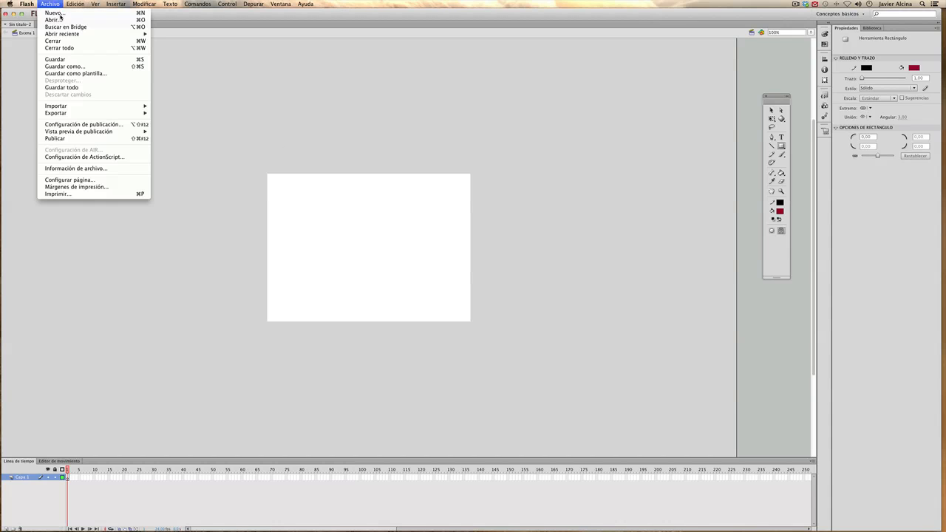
left_click(82, 124)
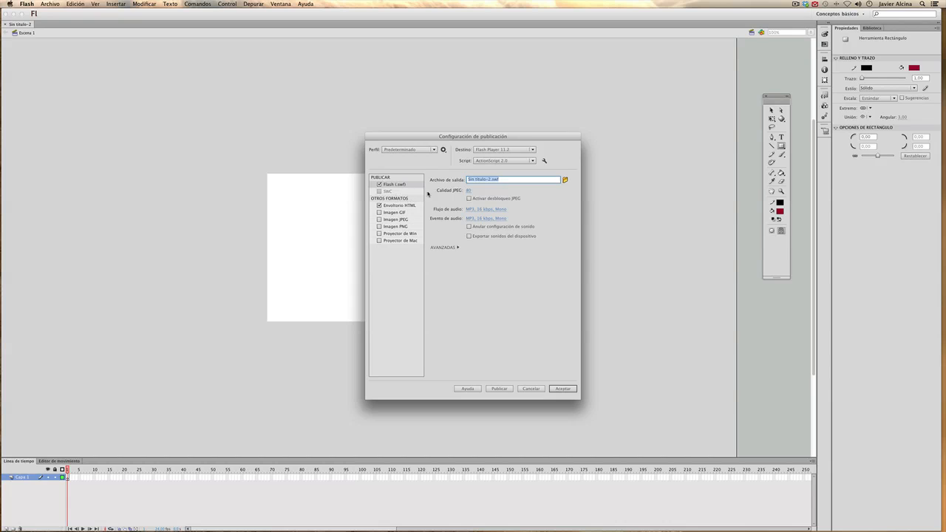
left_click_drag(436, 140, 499, 111)
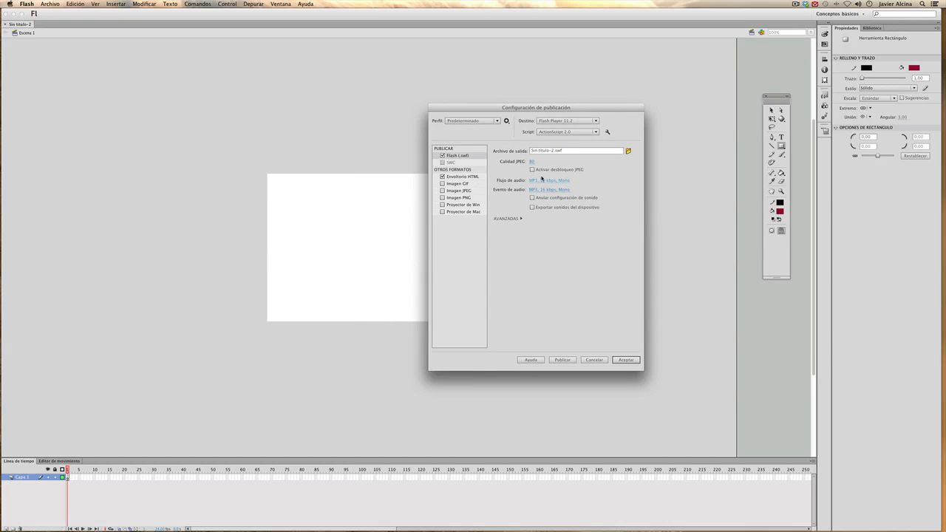
left_click_drag(533, 109, 515, 95)
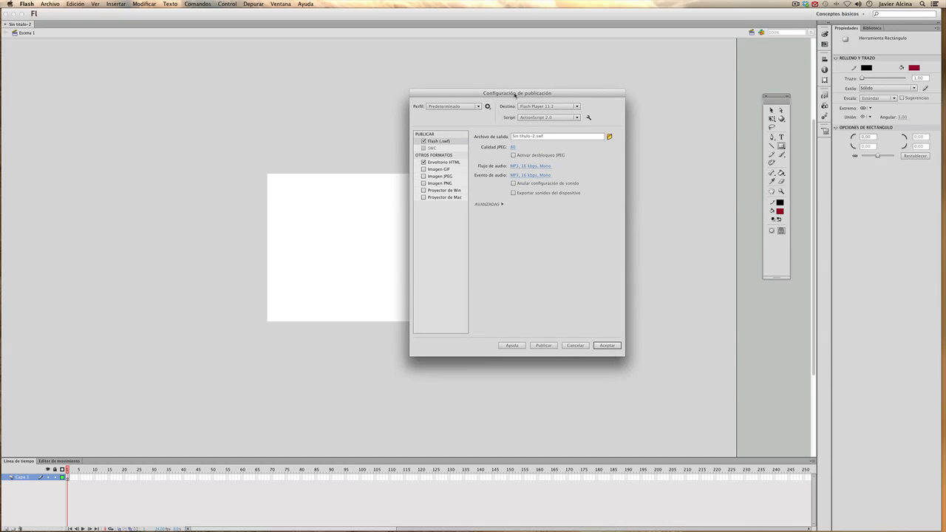
left_click(560, 117)
left_click(559, 133)
left_click(560, 107)
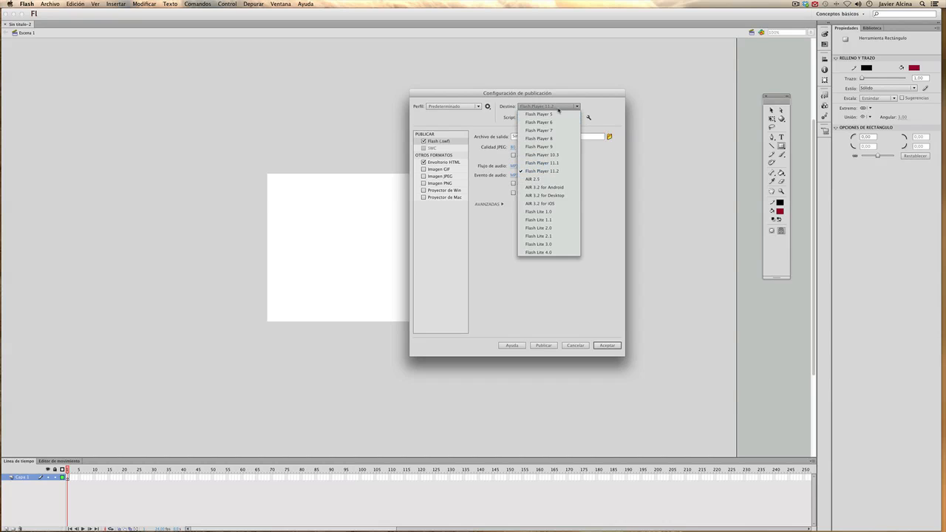
left_click(607, 105)
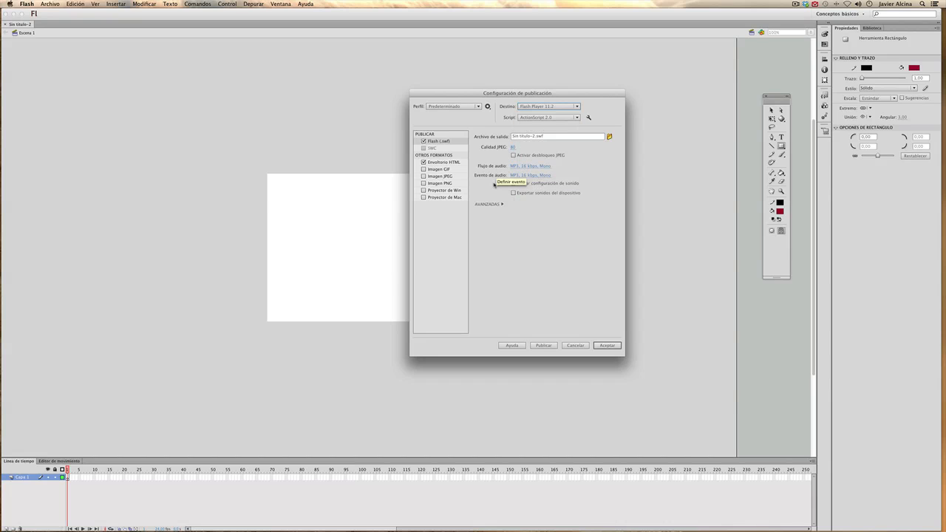
Inspect the audio stream's bit rate, quality and compression options, cancelling both the sound and publish settings.
left_click(547, 167)
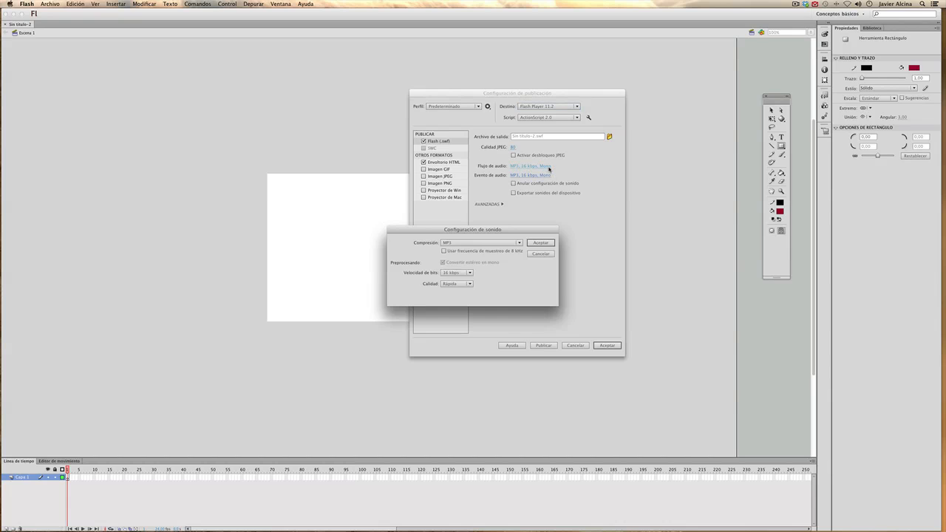
left_click(464, 273)
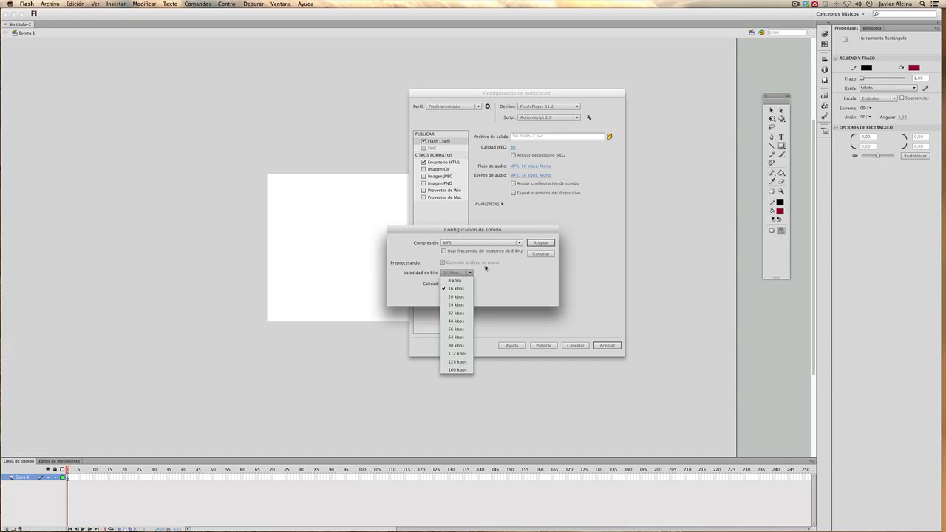
left_click(465, 288)
left_click(468, 284)
left_click(492, 283)
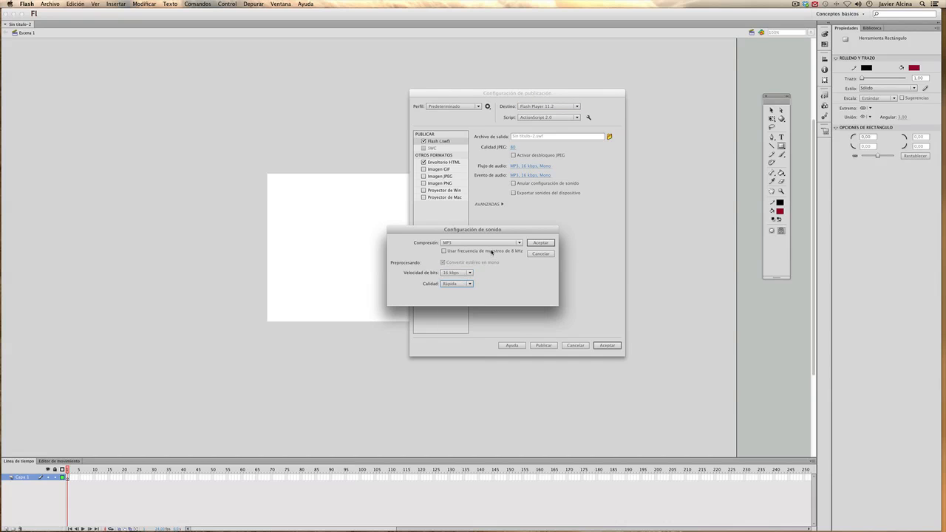
left_click(493, 243)
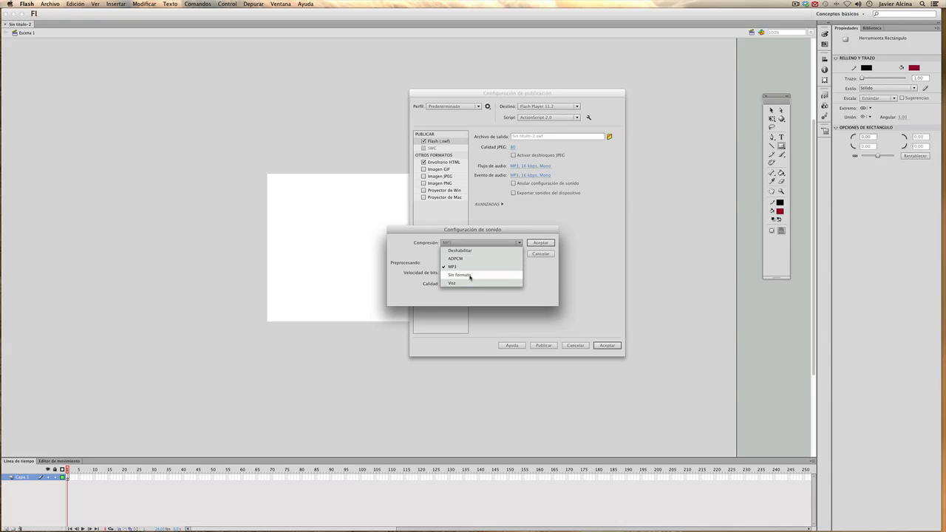
left_click(539, 255)
left_click(538, 254)
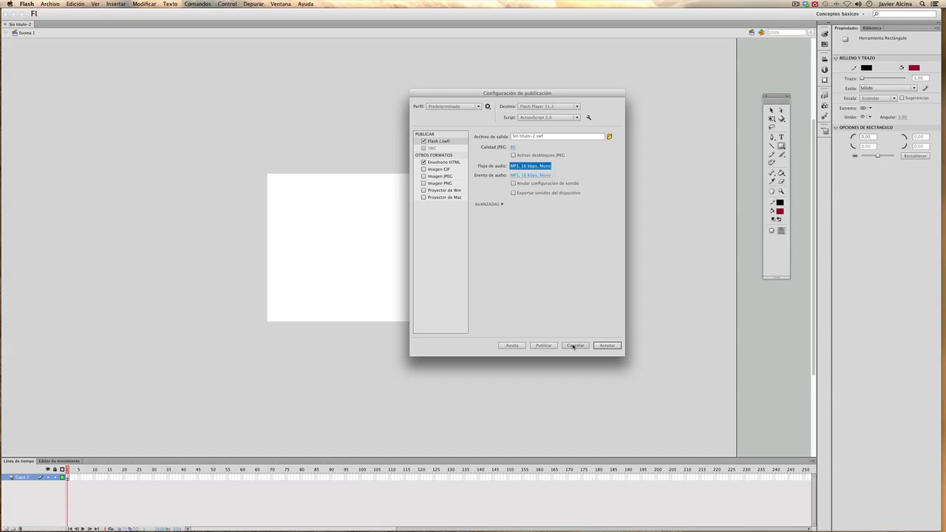
left_click(574, 345)
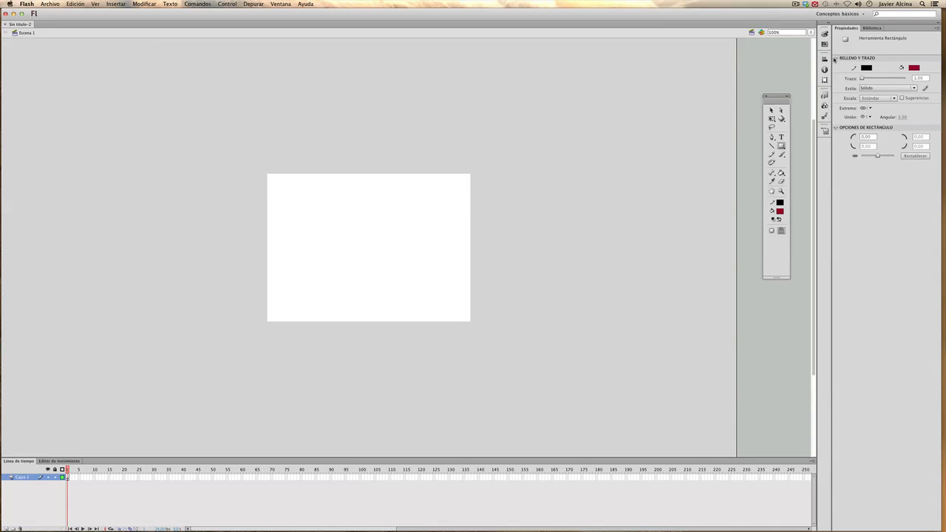
Look through the colour swatches, Align, Información and Transformar panels.
left_click(826, 33)
left_click(825, 44)
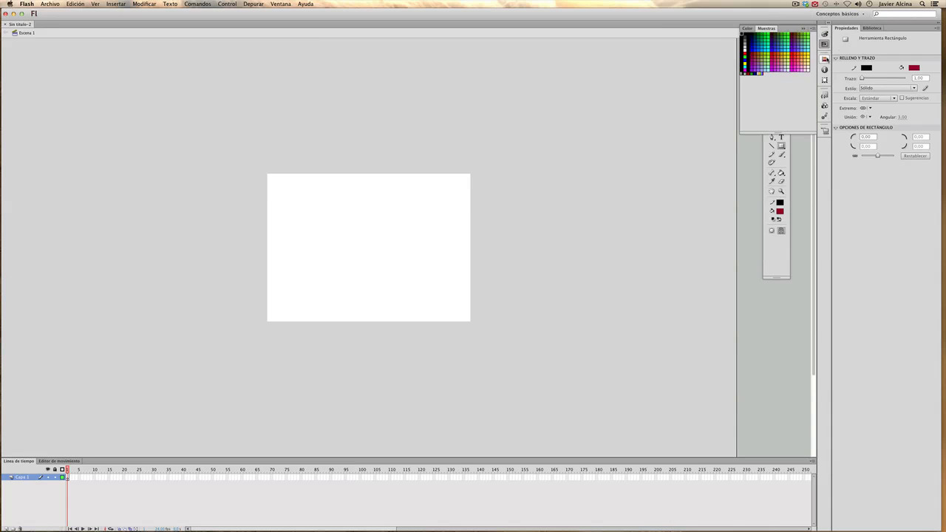
left_click(825, 59)
left_click(826, 70)
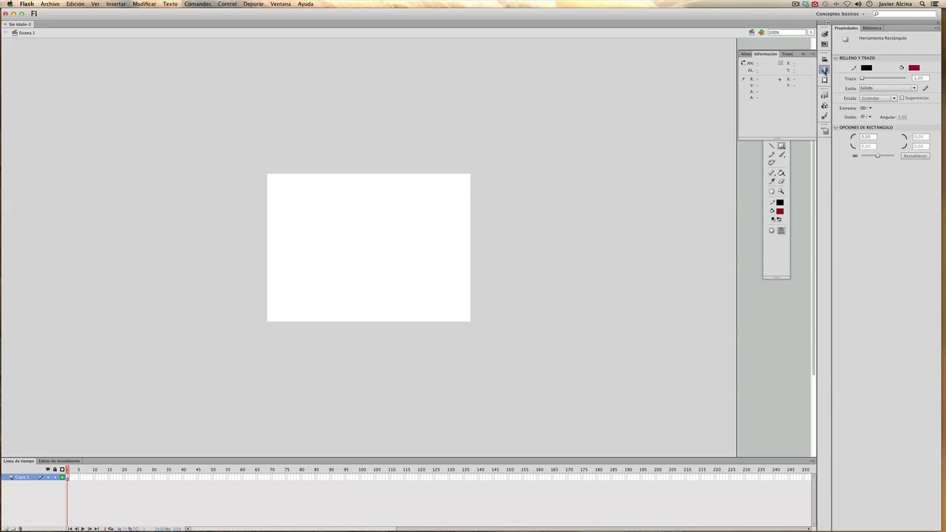
left_click(825, 80)
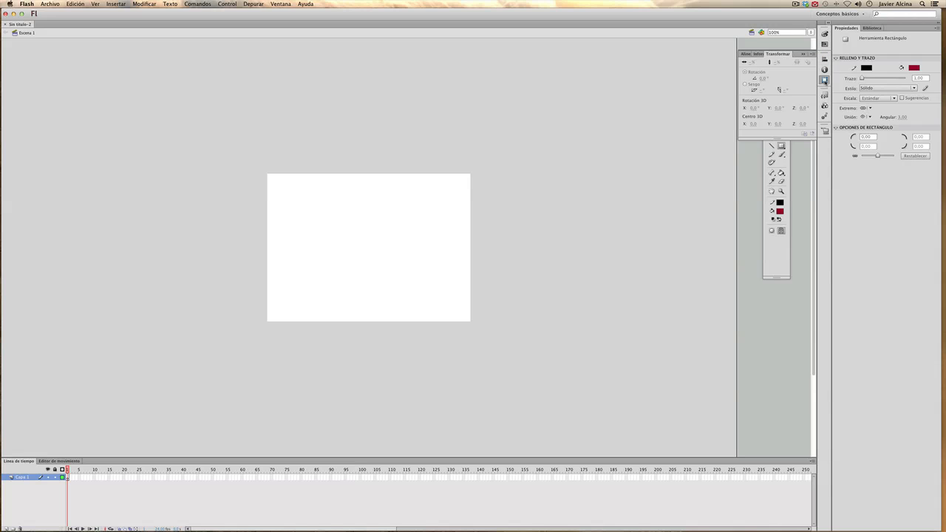
Examine the code snippets, components and Proyecto panels, collapsing the Proyecto panel at the end.
left_click(826, 95)
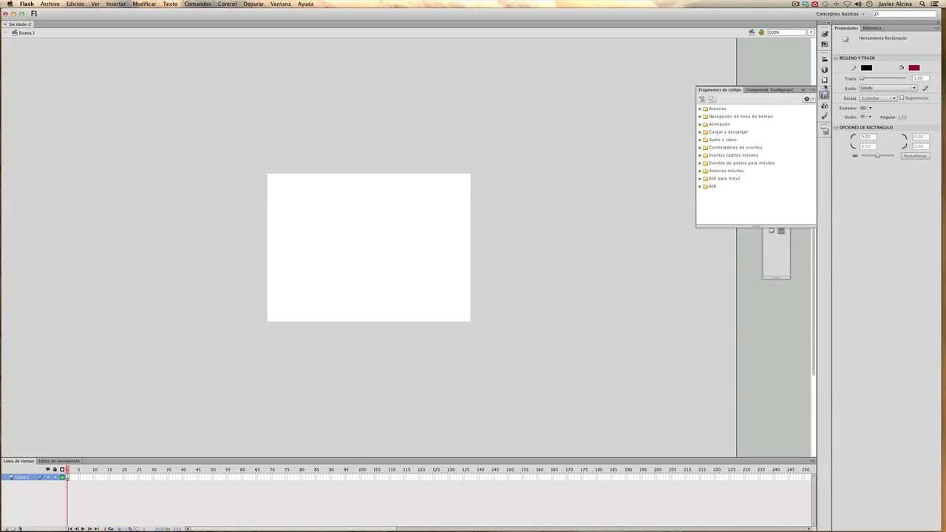
left_click(826, 80)
left_click(825, 95)
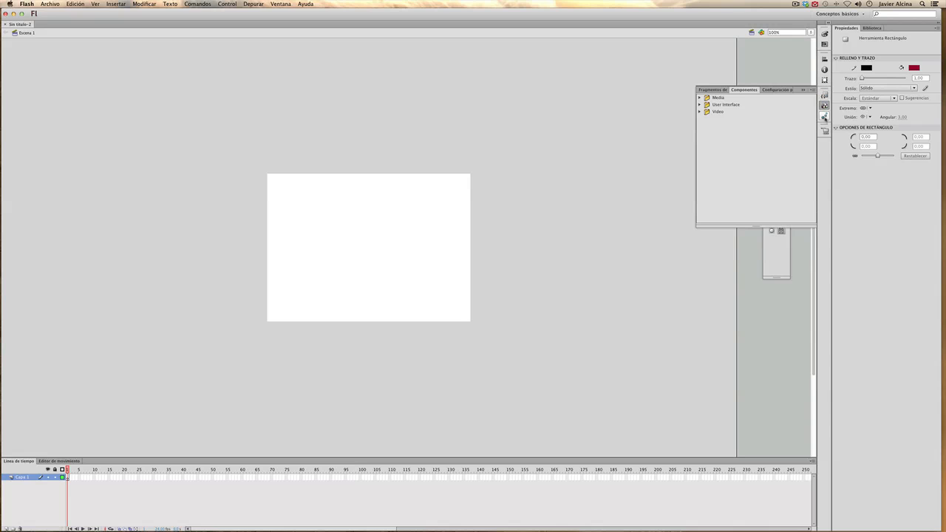
left_click(826, 131)
left_click(826, 133)
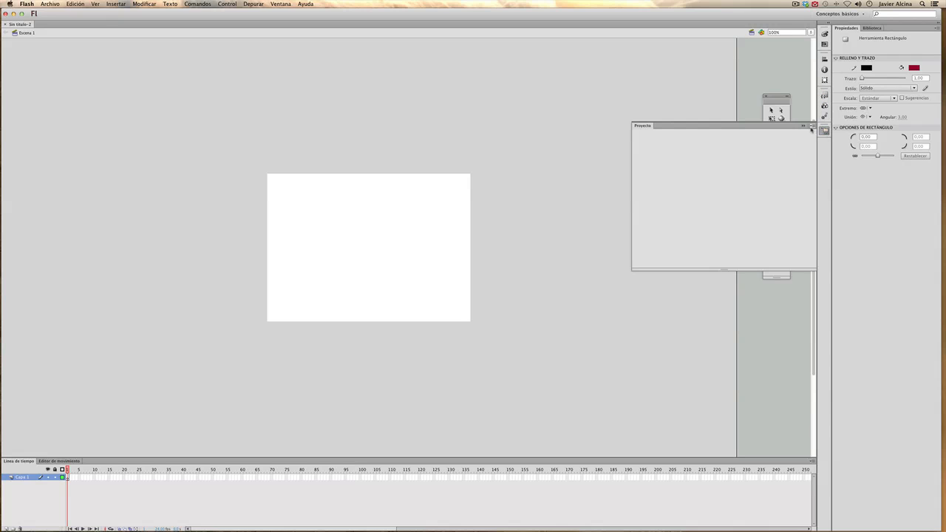
left_click(805, 128)
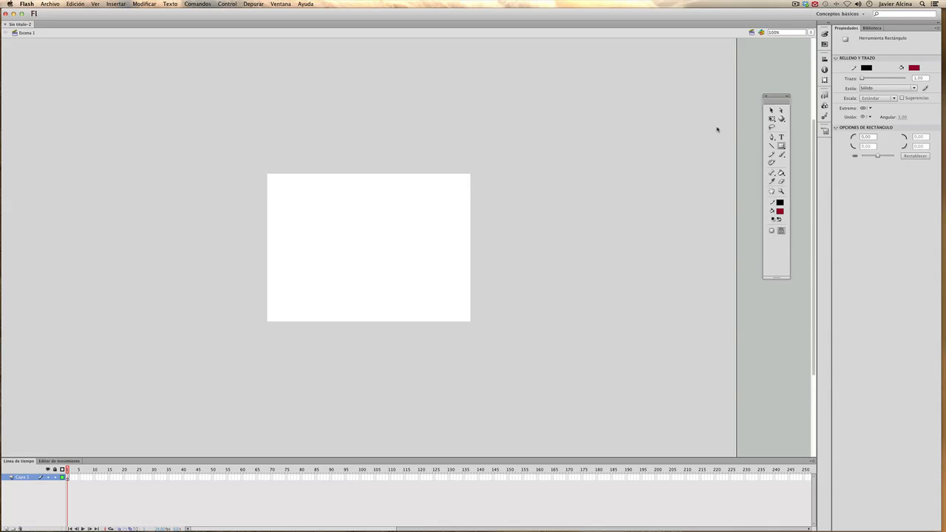
Magnify the stage to 200% with the Zoom tool and move the floating tools panel slightly closer to the stage.
left_click(781, 192)
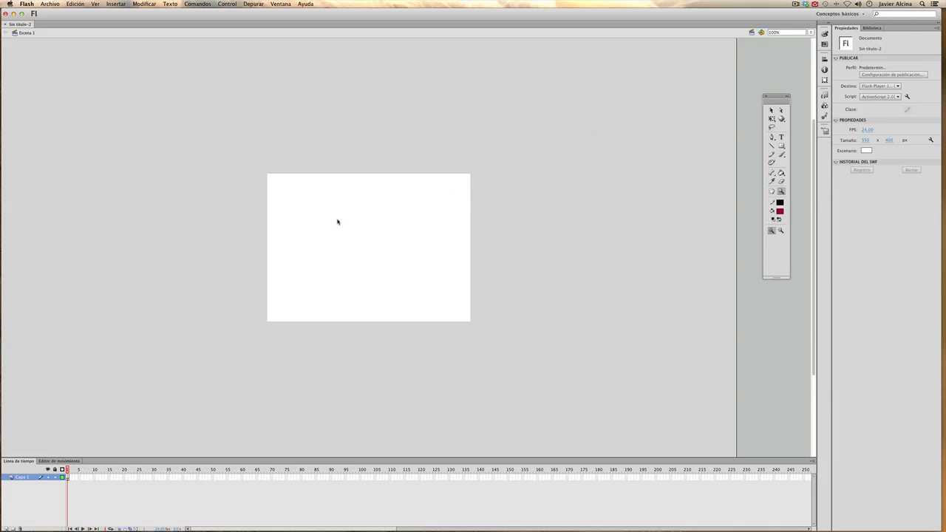
left_click(368, 228)
left_click_drag(365, 236, 371, 189)
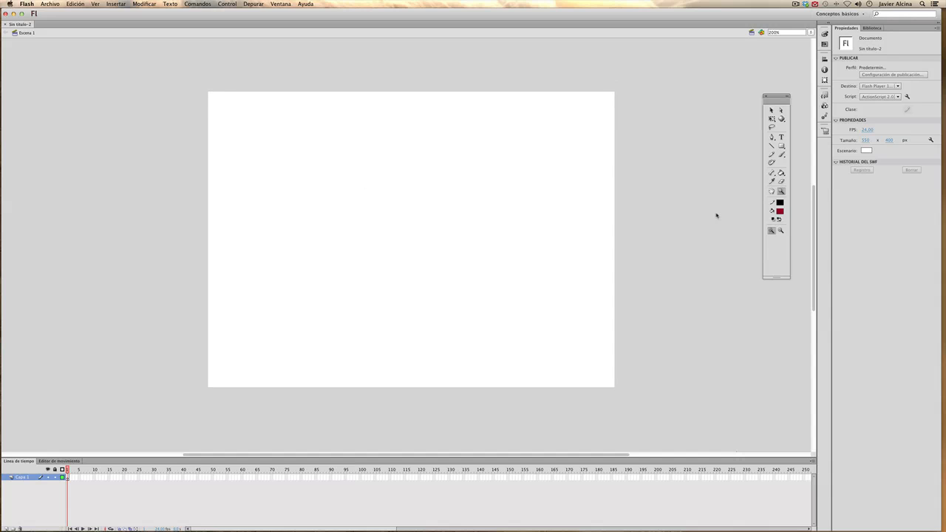
left_click_drag(781, 98, 760, 95)
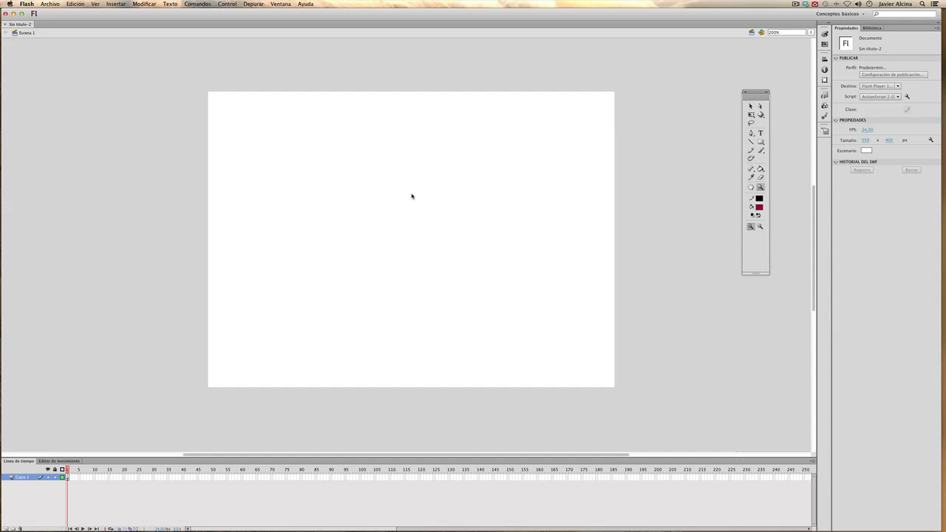
left_click_drag(759, 94, 769, 85)
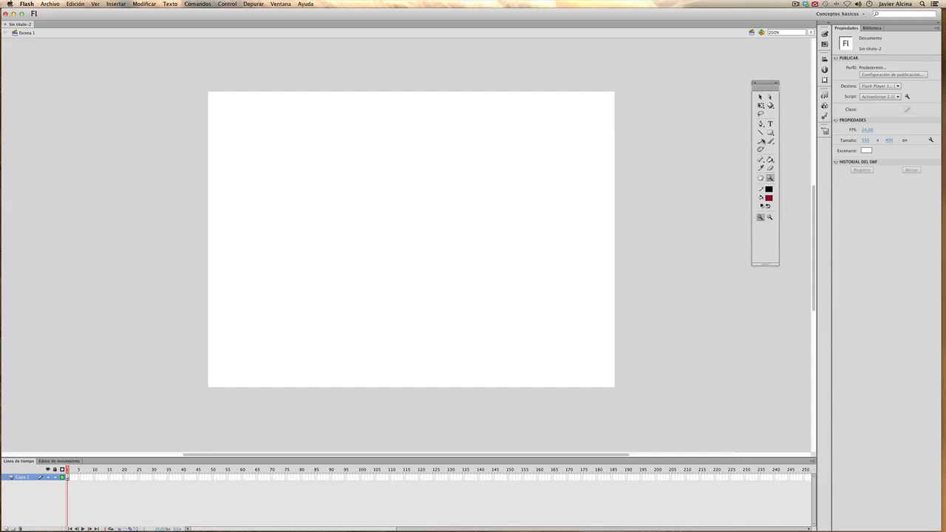
Try the Zoom tool on the stage, magnifying to 400% and reducing back to 200%.
left_click(760, 97)
scroll(569, 206, "left", 2)
scroll(709, 191, "right", 2)
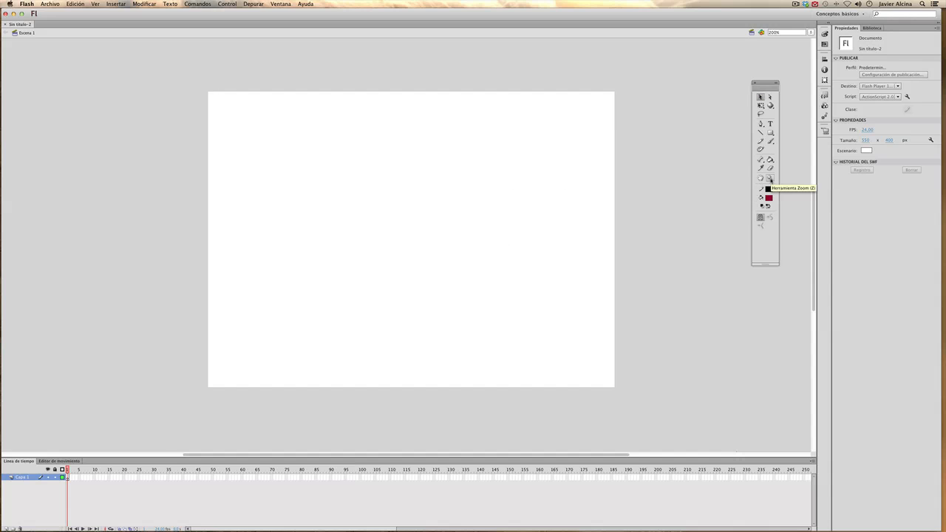
left_click(770, 179)
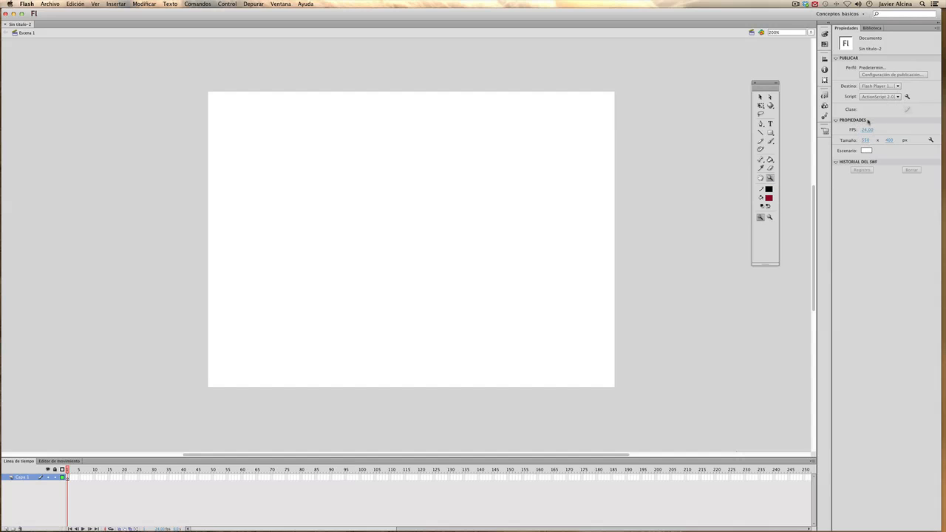
left_click(405, 224)
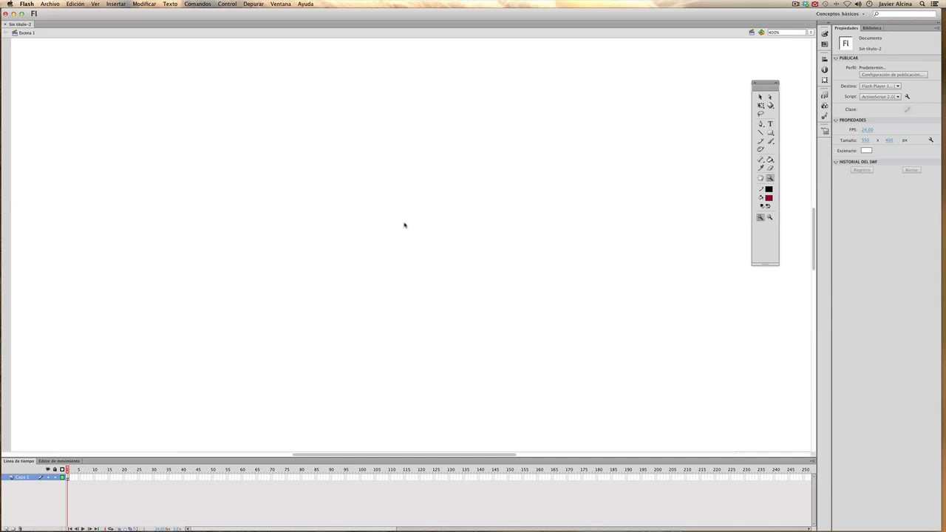
right_click(404, 224)
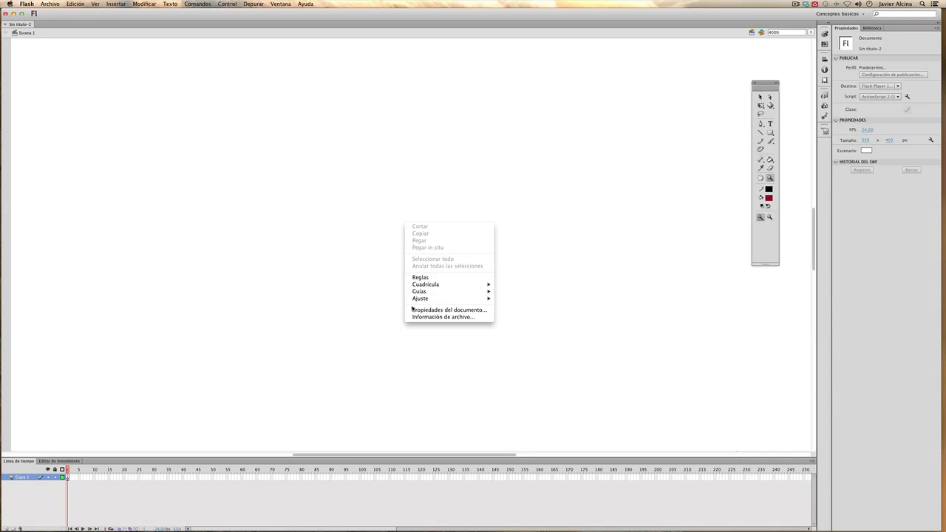
left_click(376, 219)
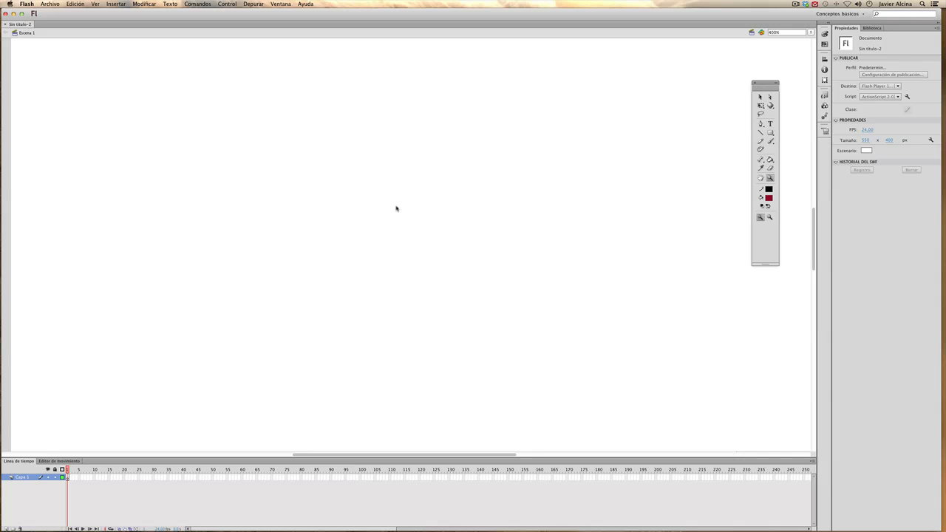
left_click(396, 209, "alt")
left_click_drag(411, 235, 412, 192)
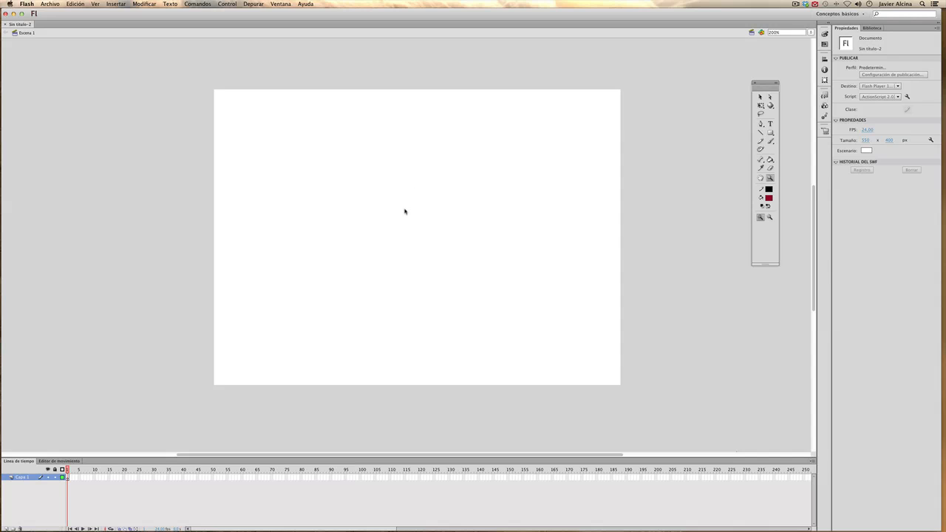
Reset the stage view to 100%, then magnify it to 200% again with the Zoom tool.
key("super+1")
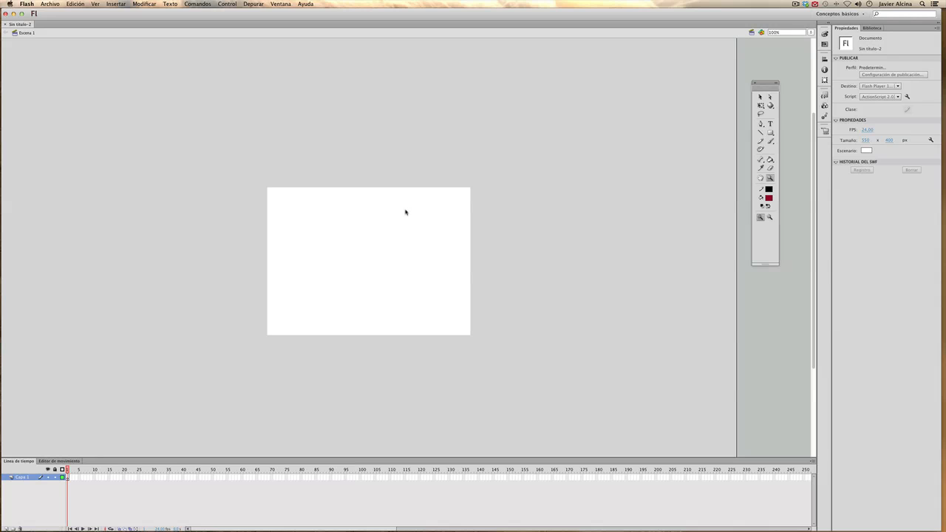
left_click(363, 250)
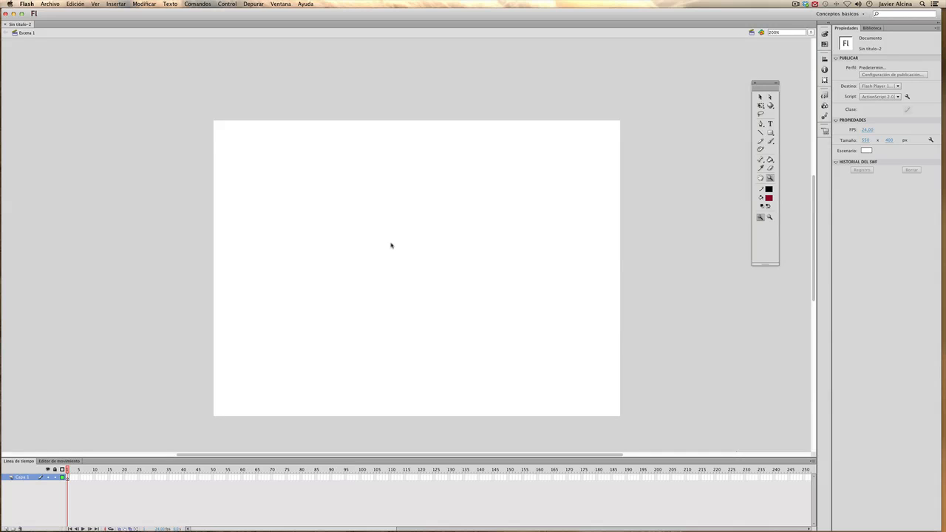
left_click(390, 245)
left_click(409, 241, "alt")
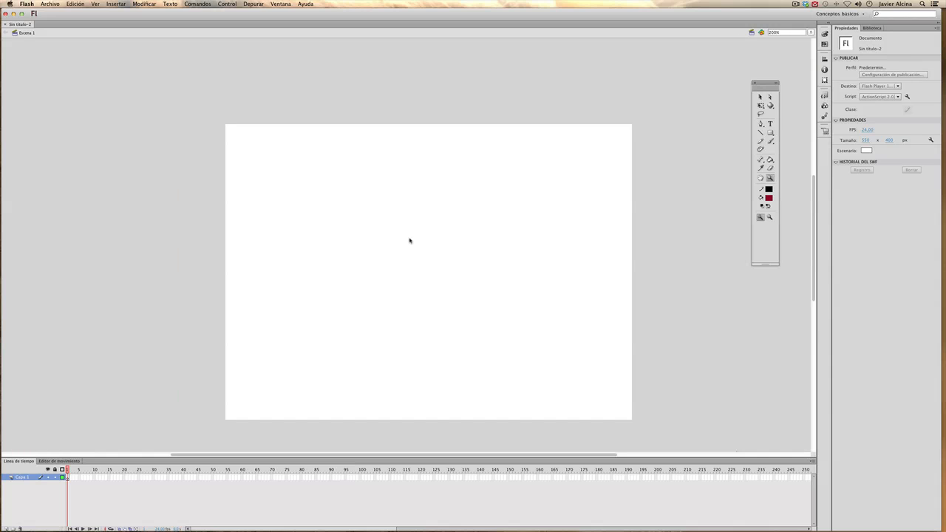
scroll(411, 236, "down", 3)
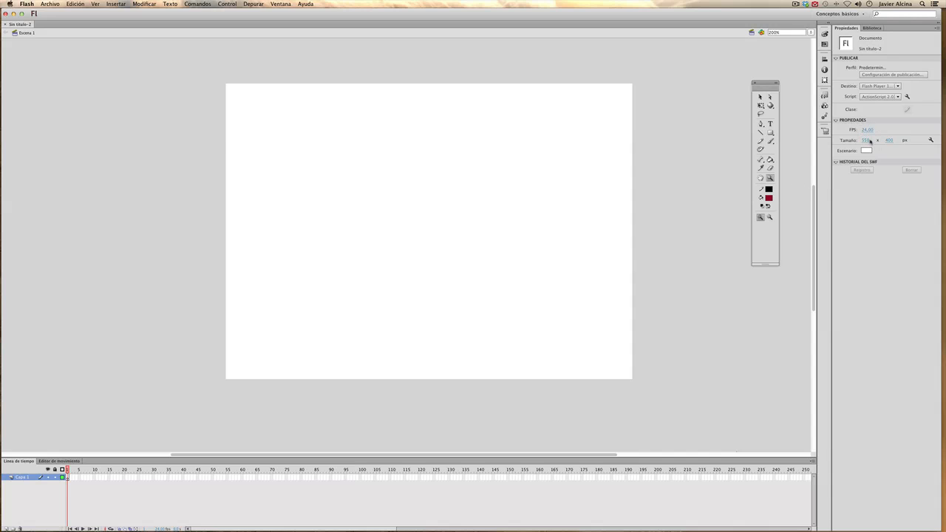
Open the document settings, reposition the dialog, and inspect the dimensions and available ruler units.
left_click(866, 140)
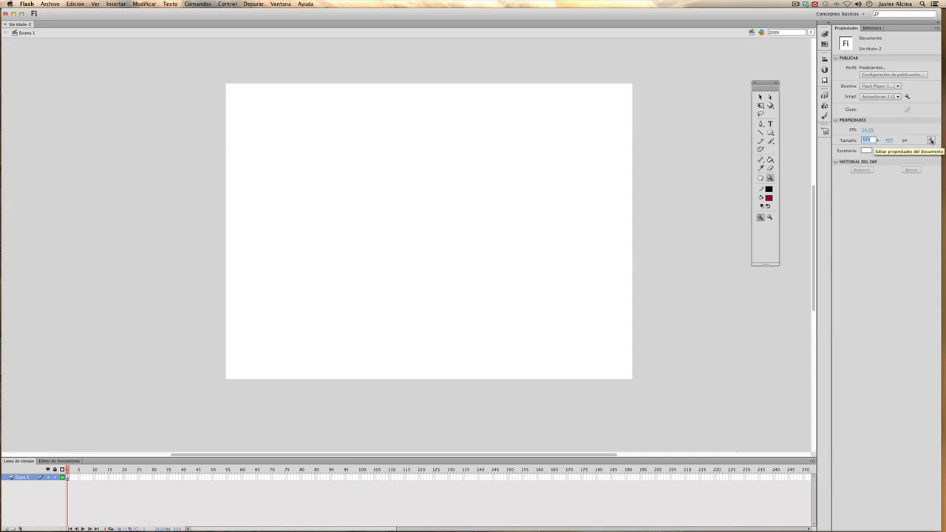
left_click(930, 140)
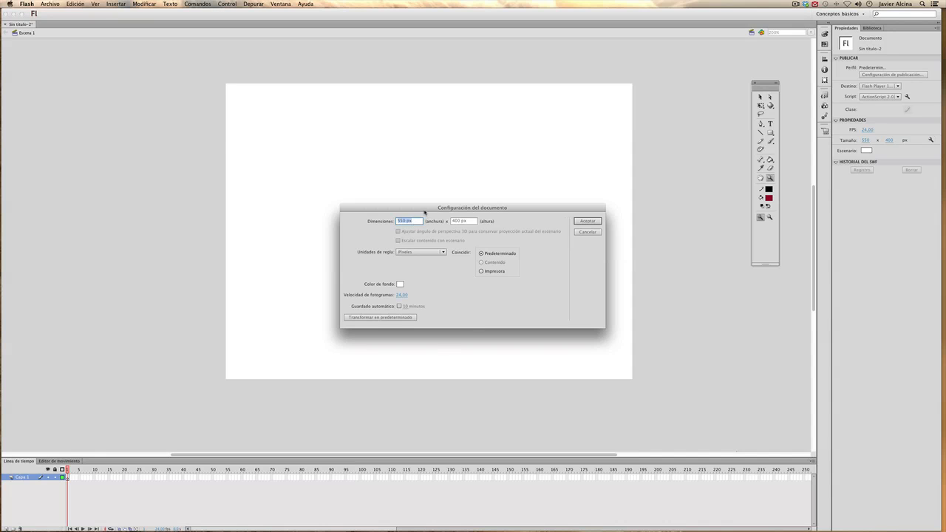
left_click_drag(424, 215, 615, 219)
left_click(605, 260)
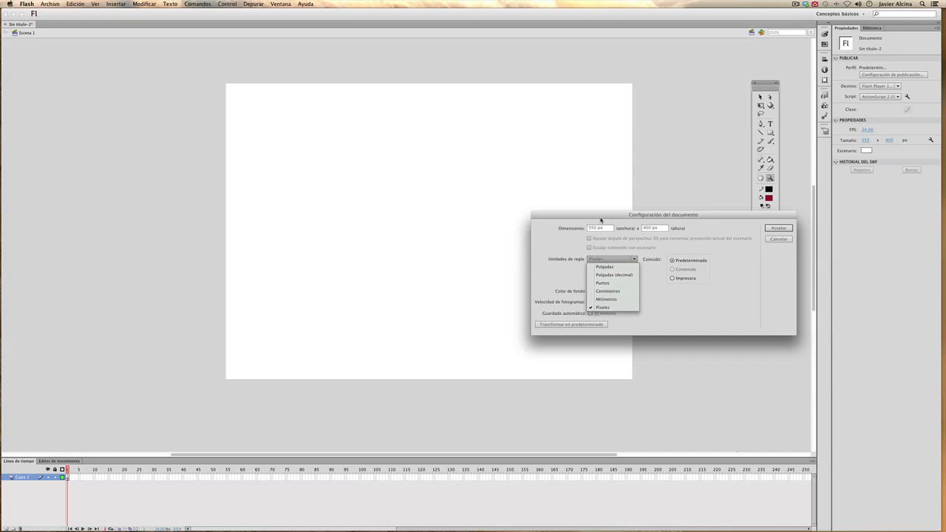
left_click(600, 219)
left_click_drag(600, 219, 604, 200)
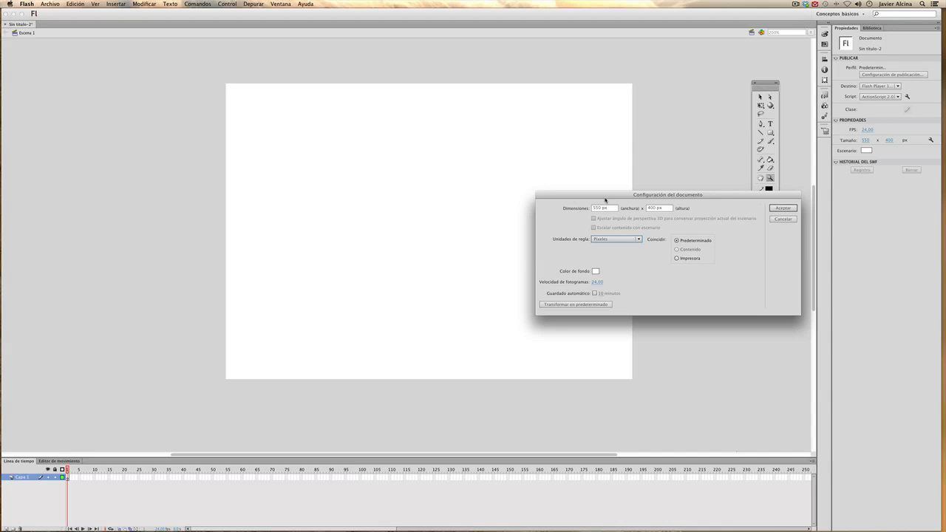
left_click(622, 238)
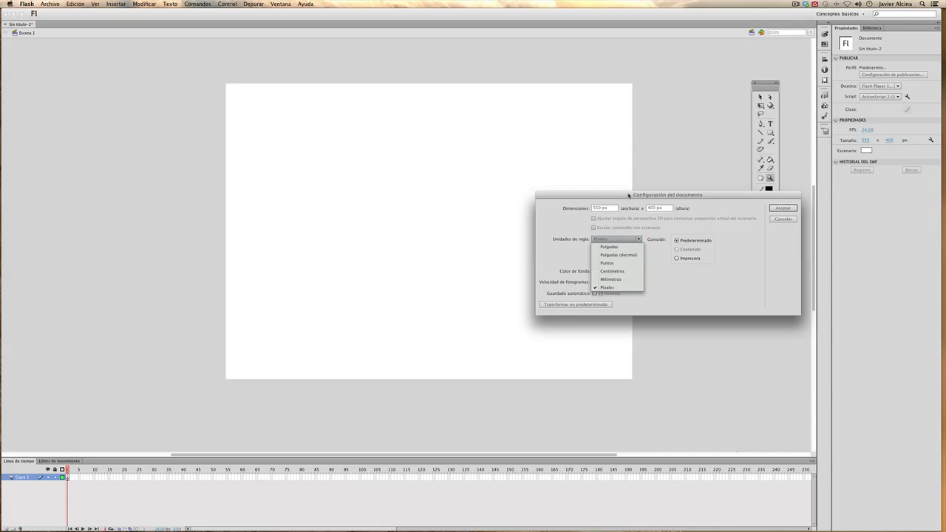
left_click(629, 195)
left_click_drag(630, 196, 610, 188)
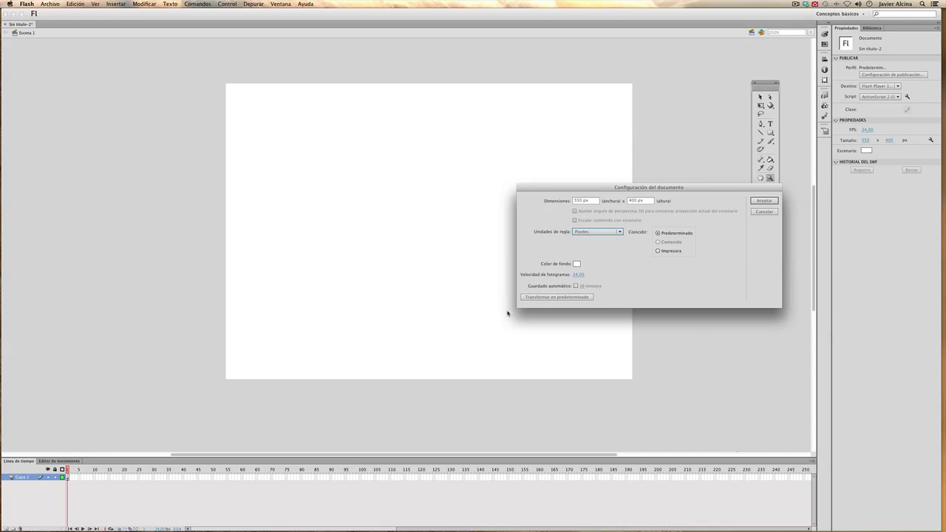
Inspect the background colour swatches and cancel the document settings.
left_click(576, 264)
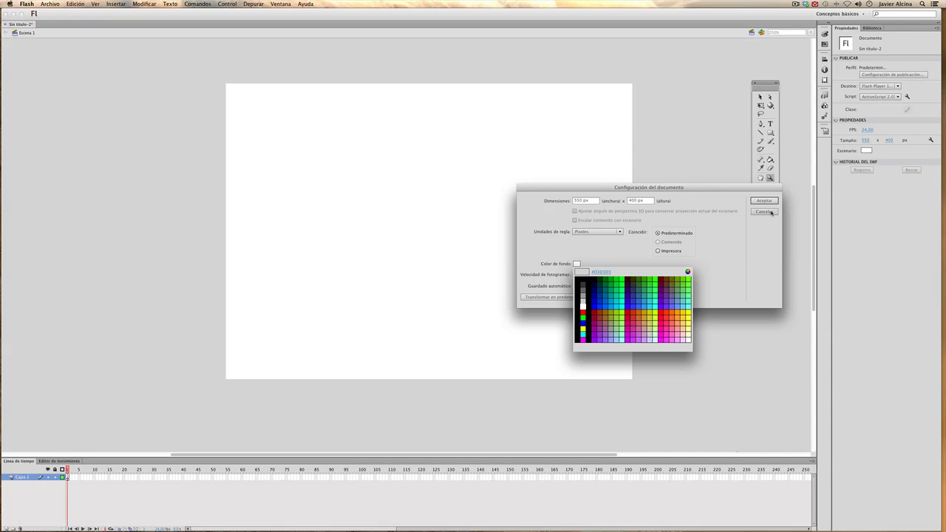
left_click(772, 213)
left_click(772, 212)
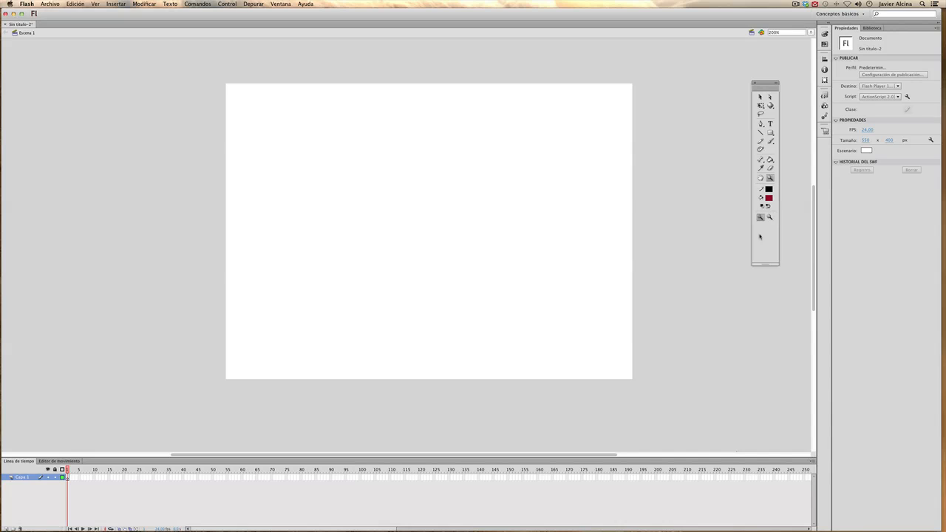
Draw a dark red oval with a black outline in the upper-left part of the stage using the Oval tool.
left_click(769, 133)
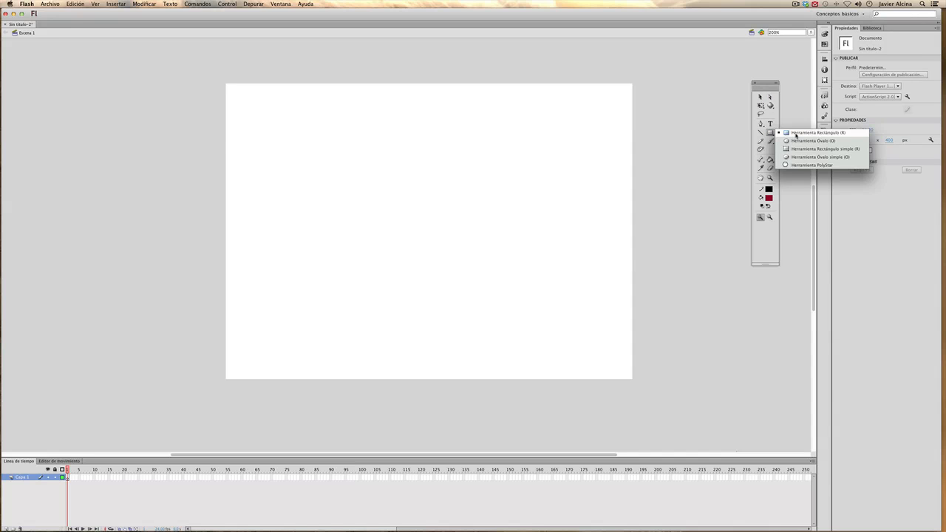
left_click(798, 141)
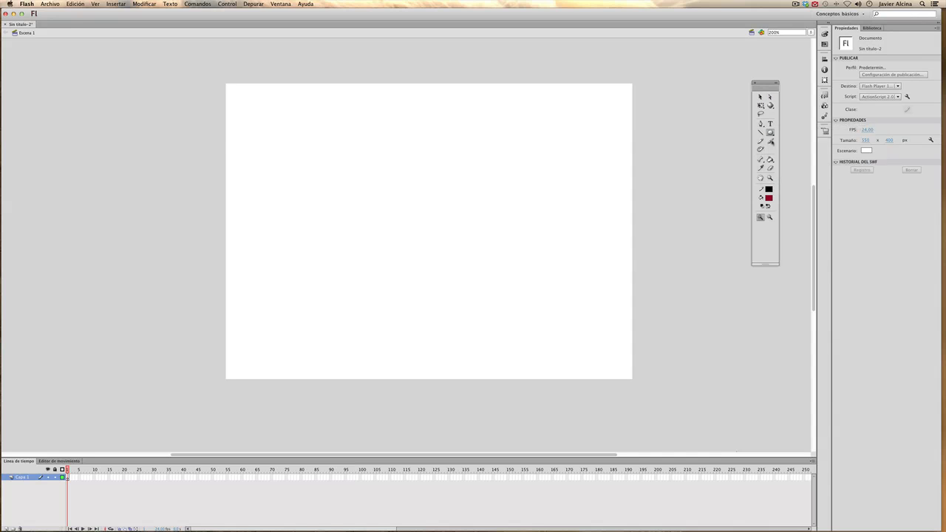
left_click(770, 133)
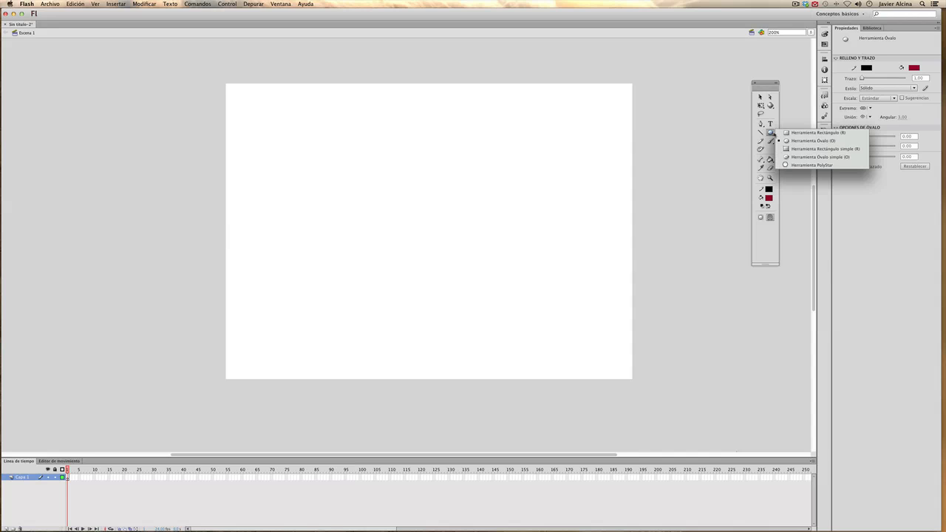
left_click(792, 135)
left_click(770, 133)
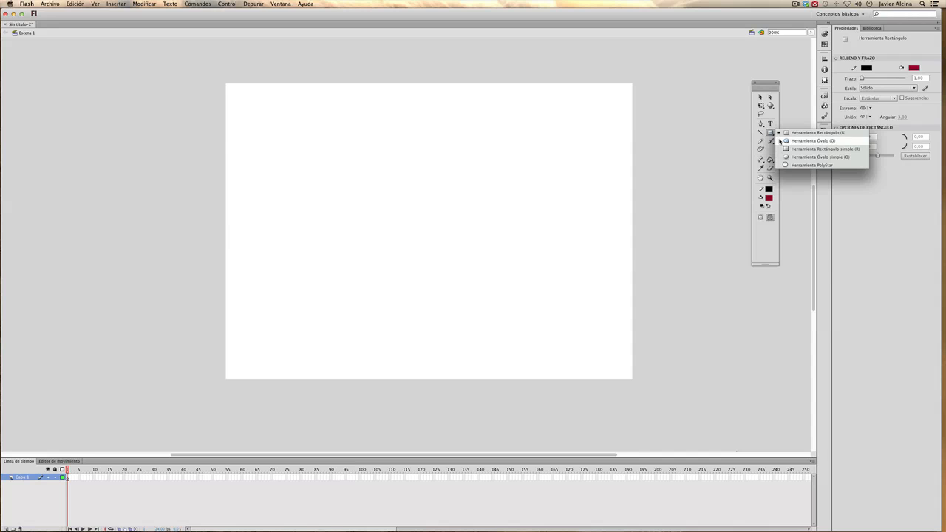
left_click(784, 140)
left_click_drag(256, 123, 340, 208)
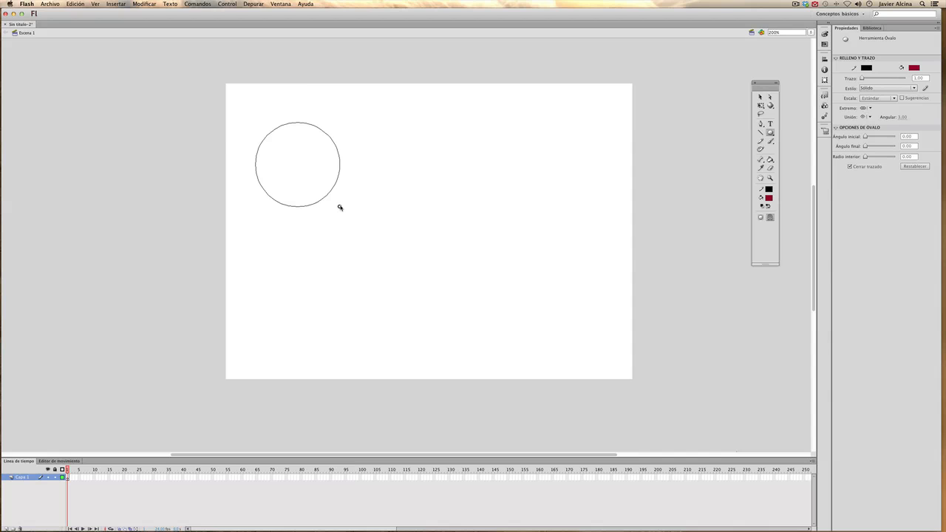
left_click_drag(339, 208, 326, 133)
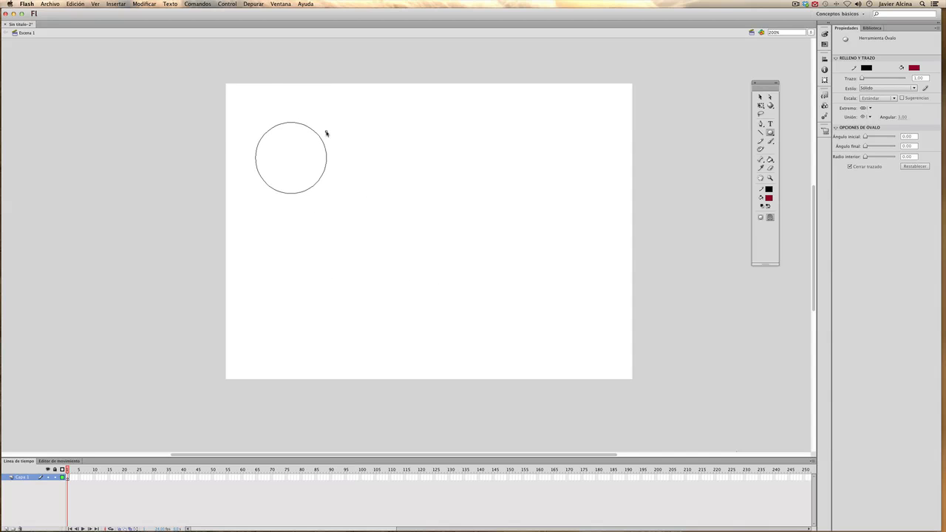
left_click_drag(325, 133, 352, 147)
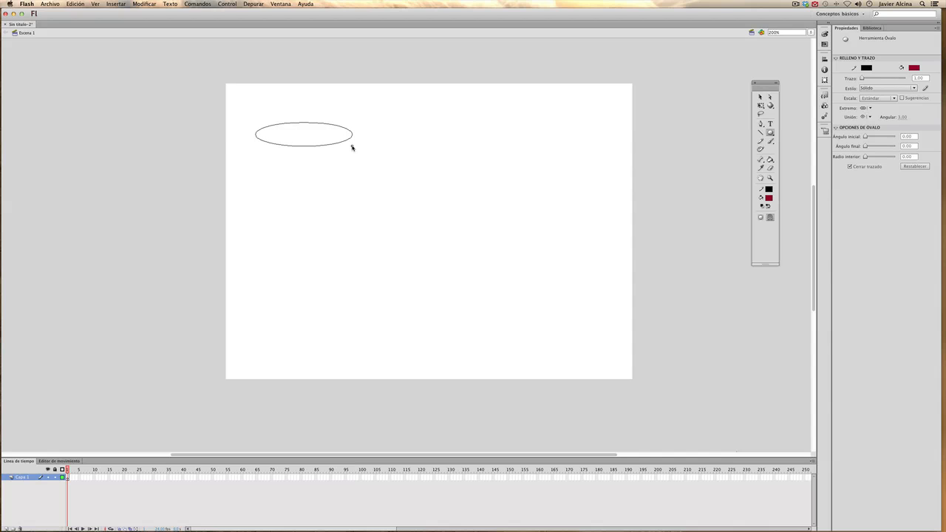
left_click_drag(351, 147, 356, 198)
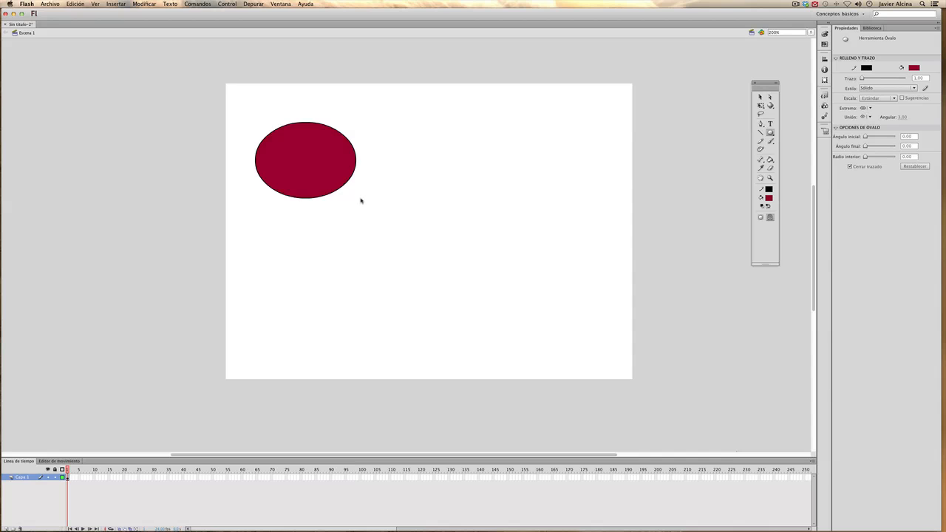
Draw a dark red upright rectangle and a square to the right of the oval with the Rectangle tool.
left_click(770, 132)
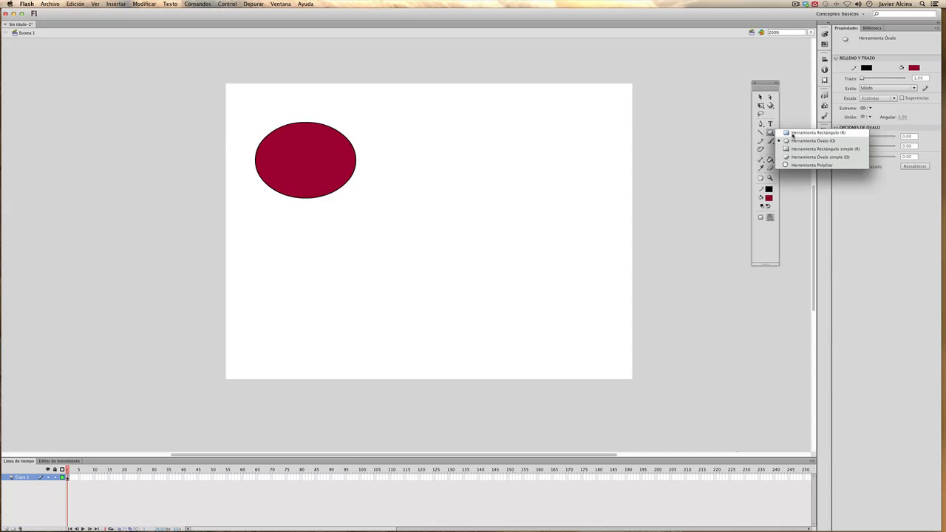
left_click(792, 134)
left_click_drag(423, 145, 568, 222)
key("shift")
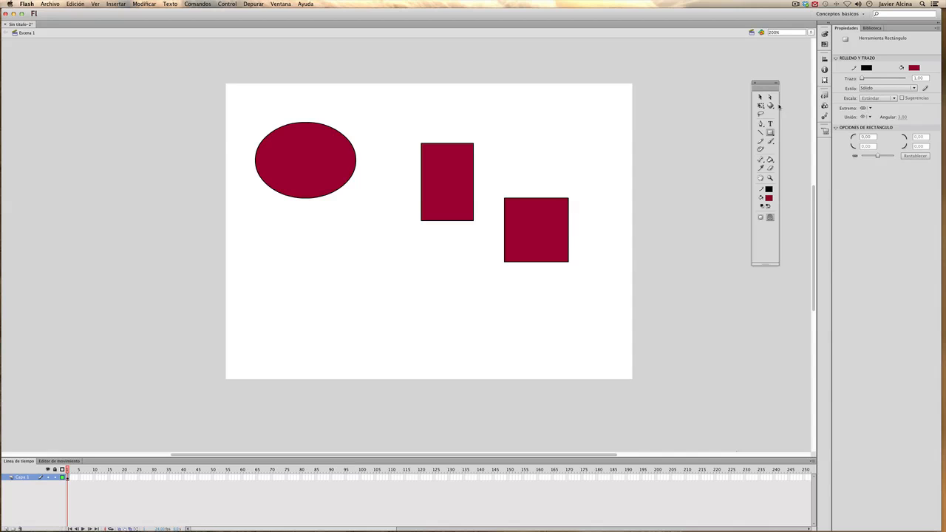
Select the oval, rectangle and square together and delete them from the stage.
left_click(760, 97)
mouse_move(611, 286)
left_mouse_down()
mouse_move(291, 142)
mouse_move(244, 102)
left_mouse_up()
key("Delete")
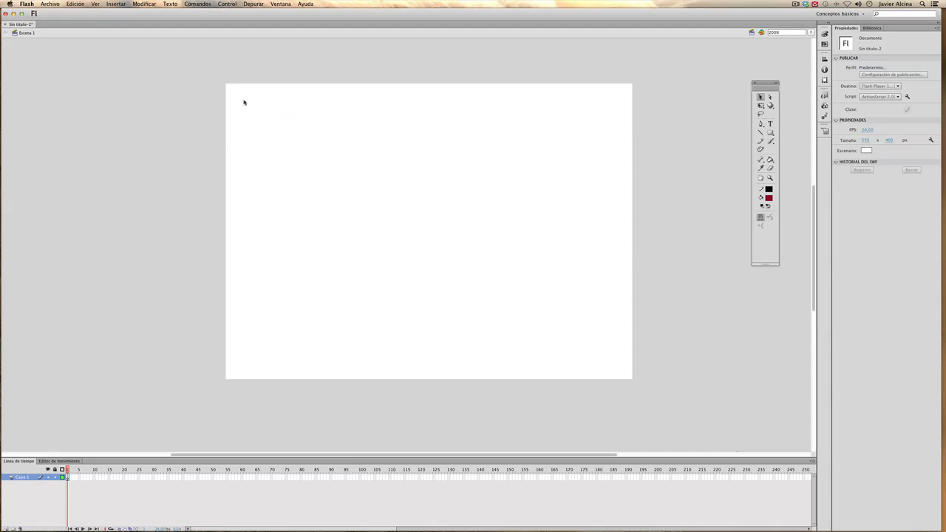
Set the fill colour to blue and the stroke colour to yellow-green.
left_click(769, 198)
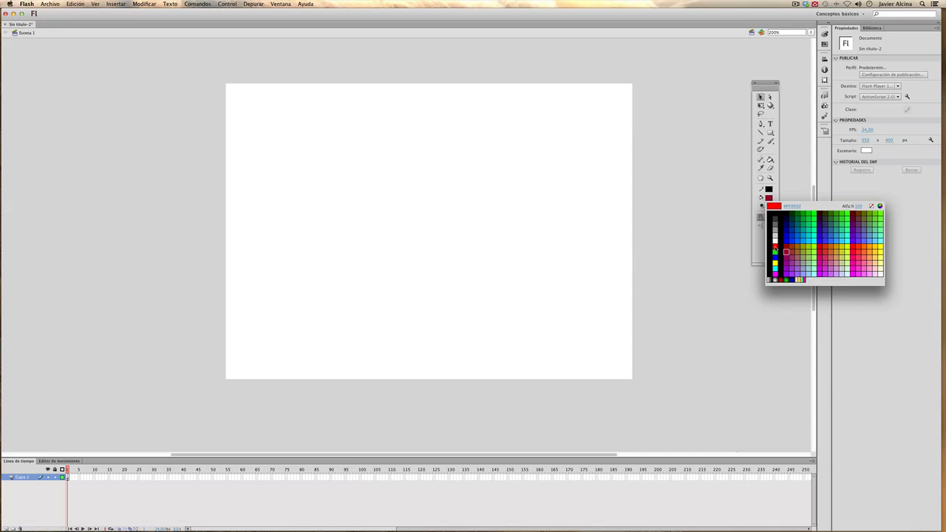
left_click(786, 243)
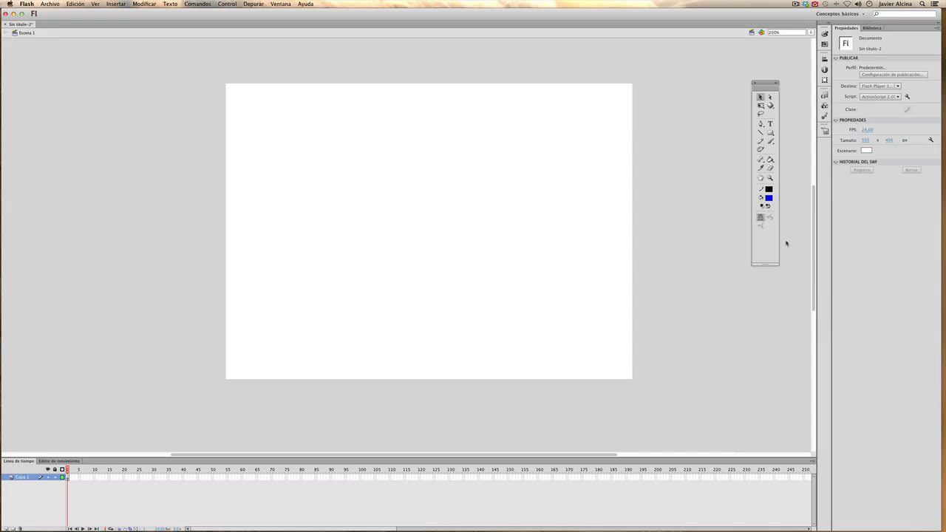
left_click(769, 198)
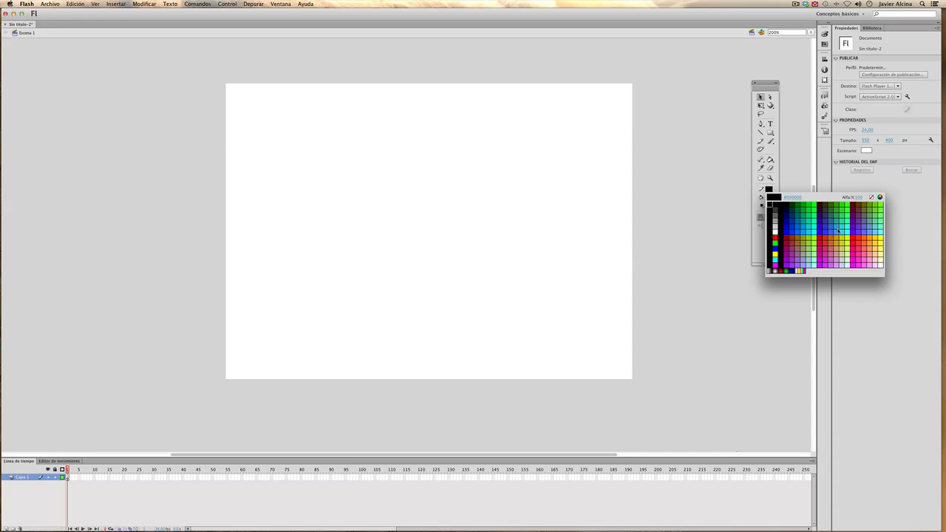
left_click(848, 242)
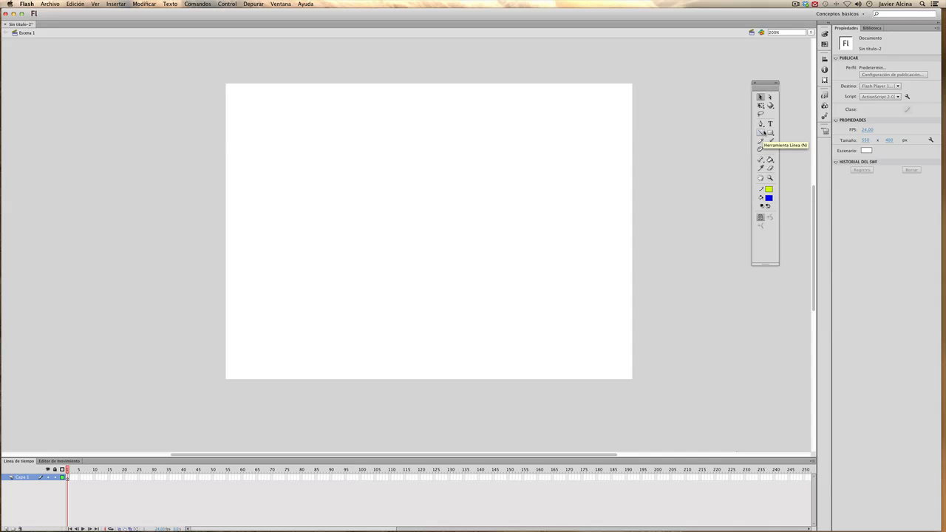
Draw a perfect circle about 154 px in diameter in the upper middle of the stage with the Oval tool.
left_click(770, 132)
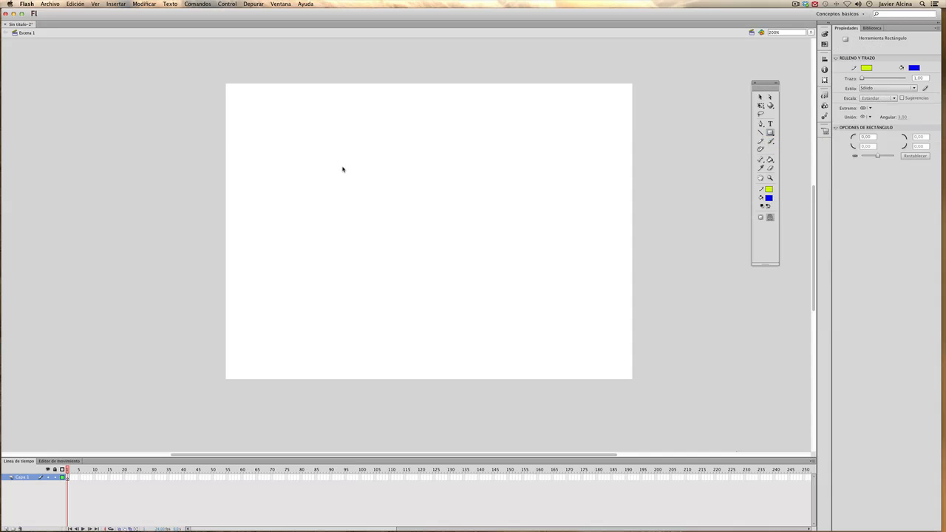
left_click_drag(770, 133, 813, 139)
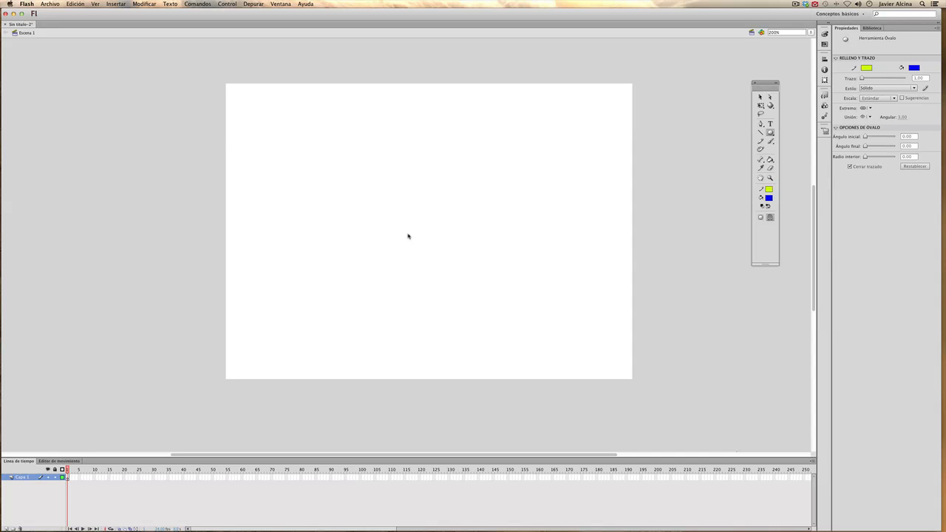
left_click_drag(407, 236, 457, 123)
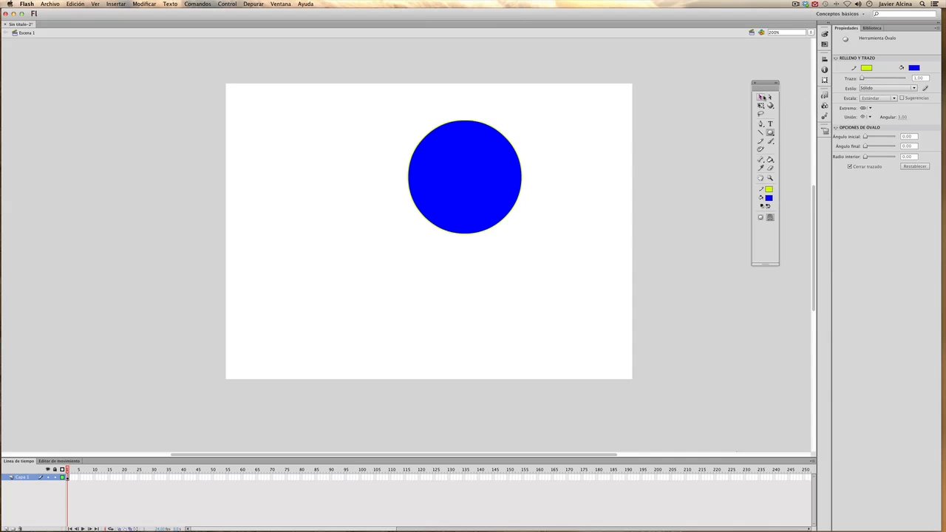
Move only the circle's blue fill down and to the left, and select the separated outline.
left_click(761, 96)
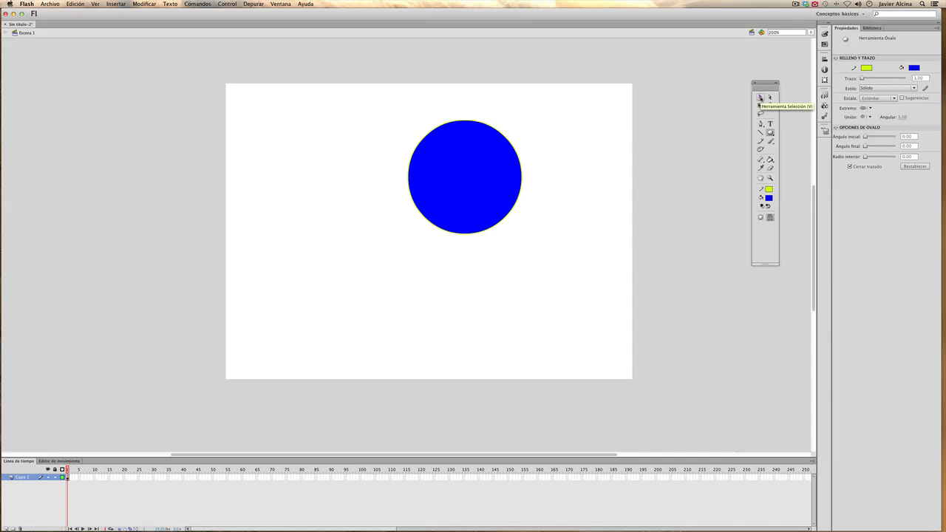
left_click_drag(454, 157, 374, 221)
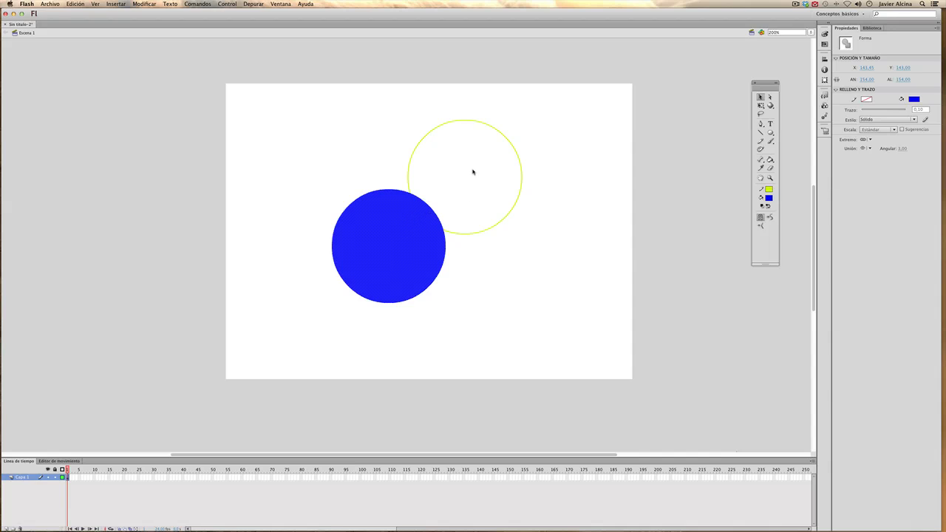
left_click(487, 127)
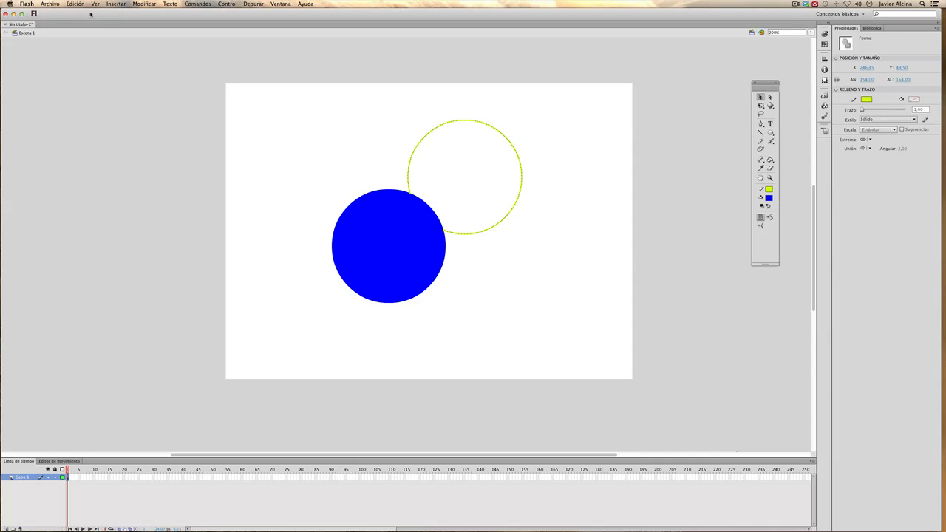
Undo the move of the circle's fill and clear the selection.
key("super+z")
key("super+z")
key("super+z")
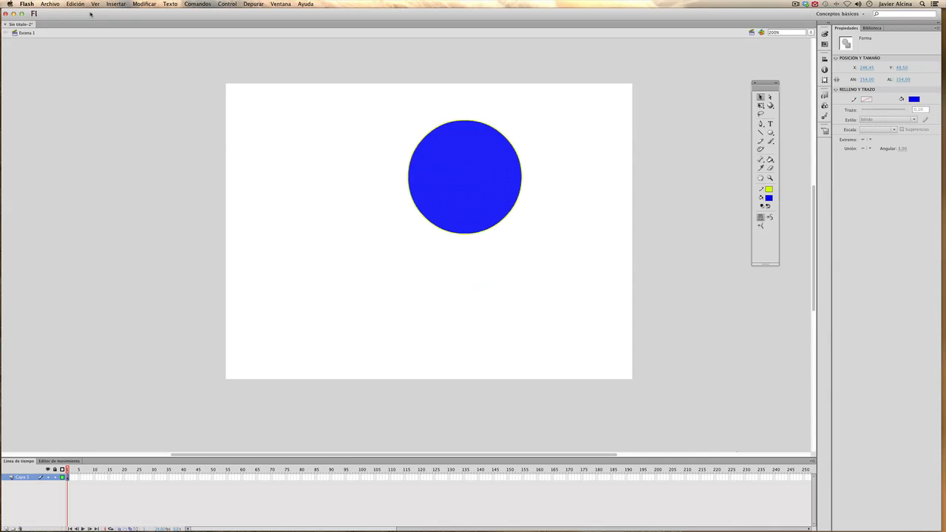
left_click(366, 159)
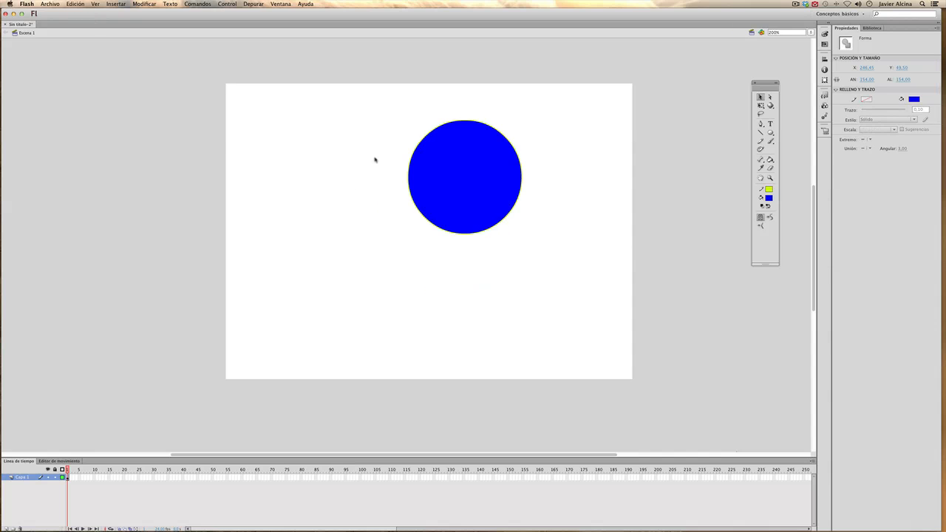
Select the circle's fill and outline together and move the whole circle to about X 97, Y 83.
mouse_move(393, 115)
left_mouse_down()
mouse_move(519, 217)
mouse_move(527, 244)
left_mouse_up()
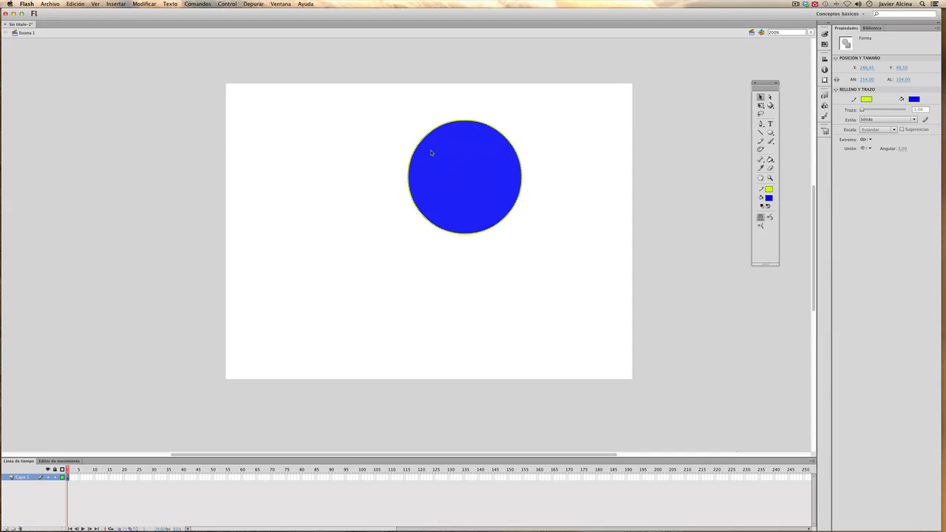
left_click_drag(490, 147, 321, 130)
left_click_drag(307, 175, 366, 227)
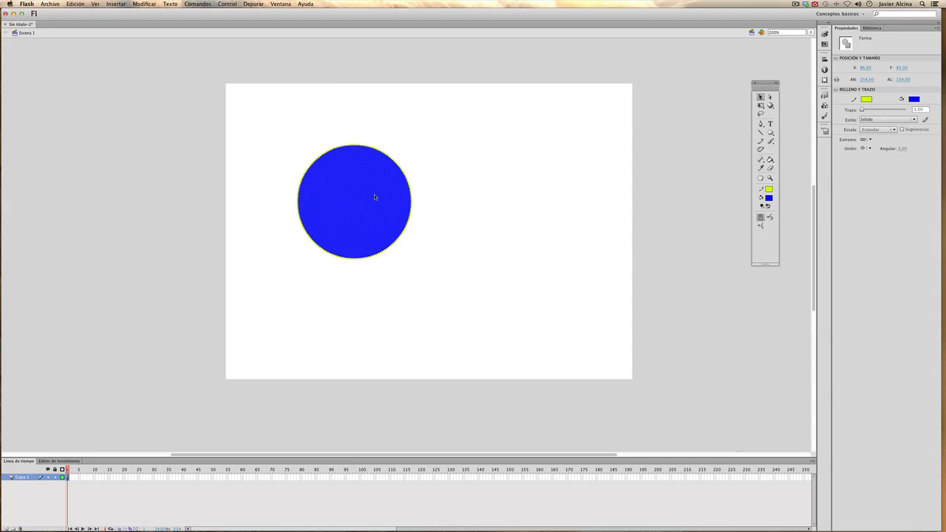
Scale the circle down to about 64 px with Free Transform and place it in the stage's upper-left corner.
left_click(762, 107)
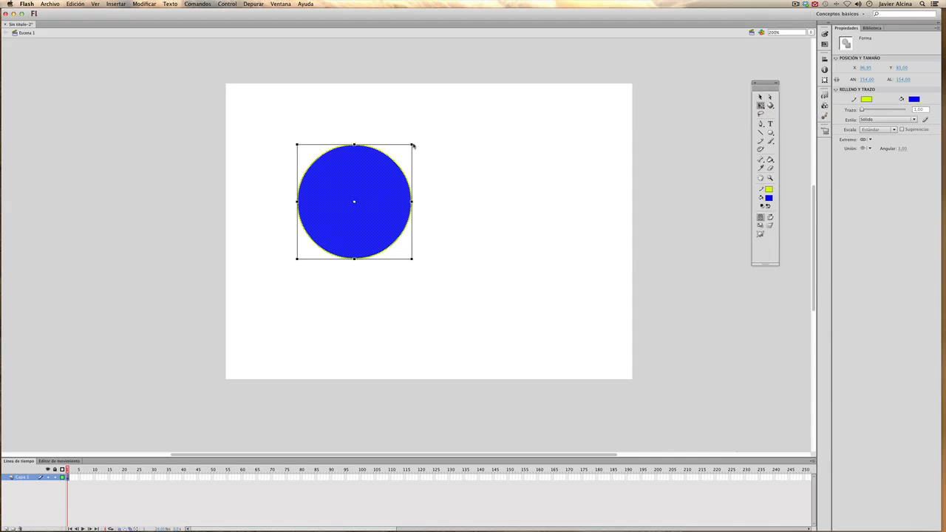
left_click_drag(412, 145, 264, 103)
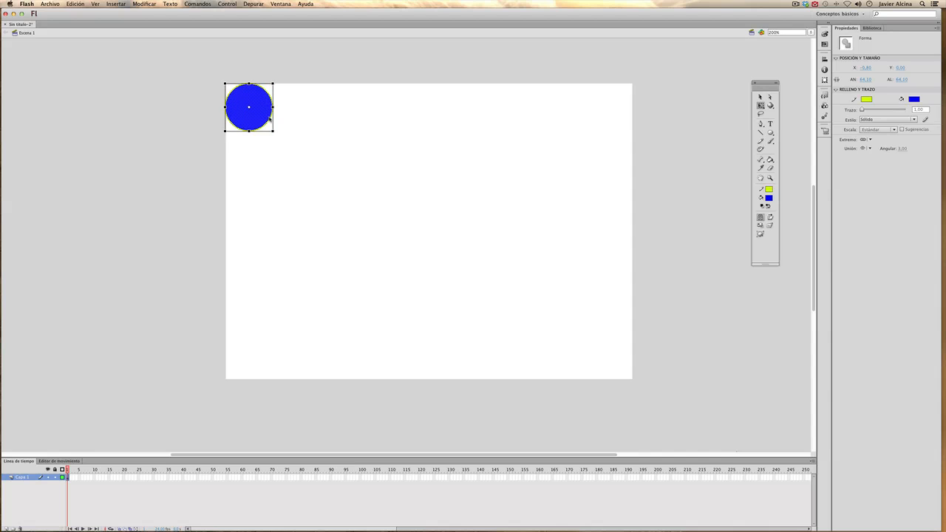
scroll(307, 134, "left", 1)
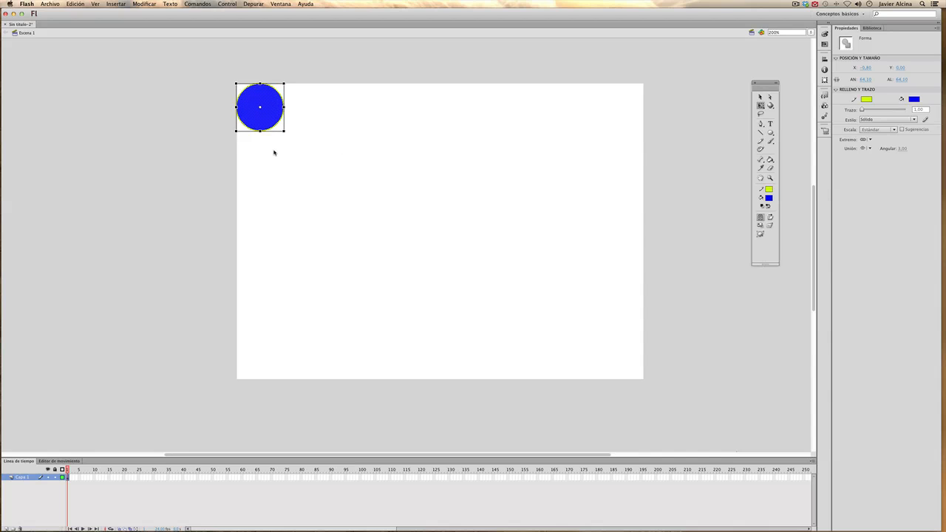
left_click(324, 201)
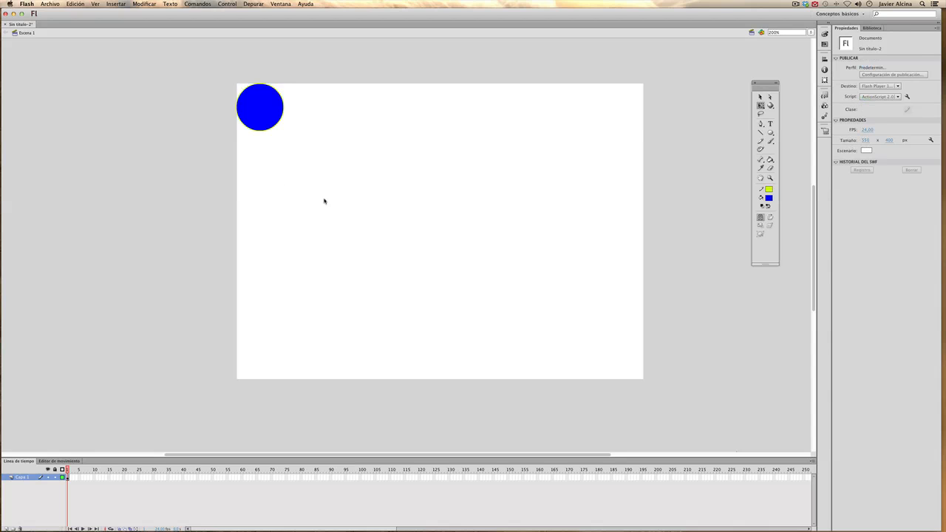
Select the circle's fill and outline, and set its stroke to black with a thickness of 0.10.
left_click(278, 125)
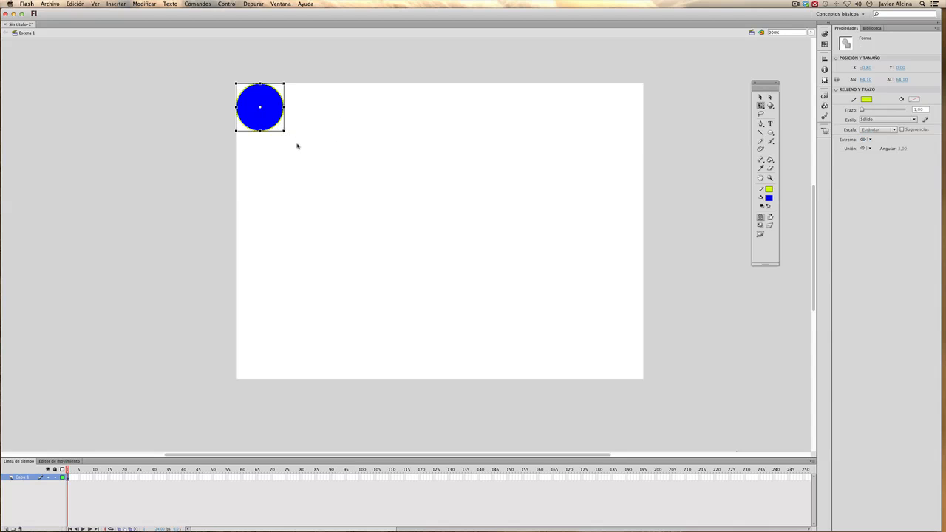
left_click_drag(300, 149, 205, 74)
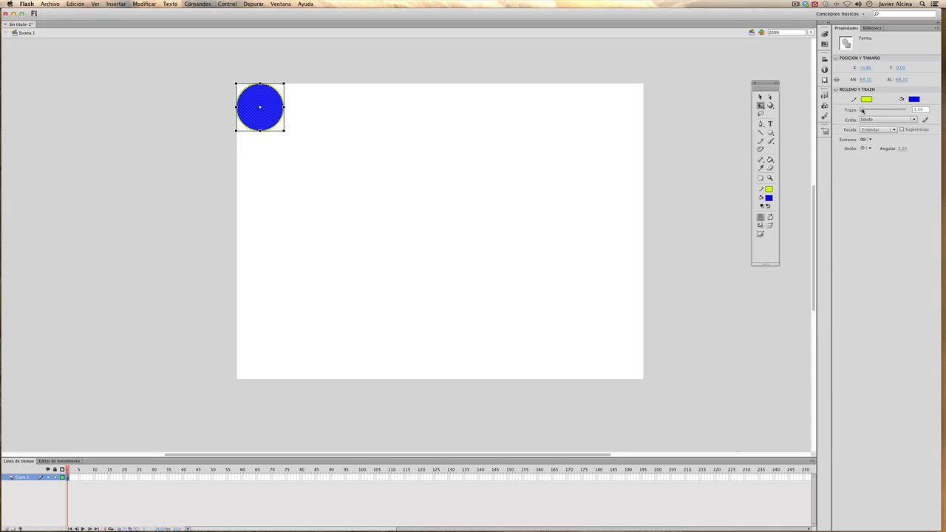
mouse_move(861, 109)
left_mouse_down()
mouse_move(872, 109)
mouse_move(860, 109)
left_mouse_up()
left_click(917, 110)
left_click(866, 99)
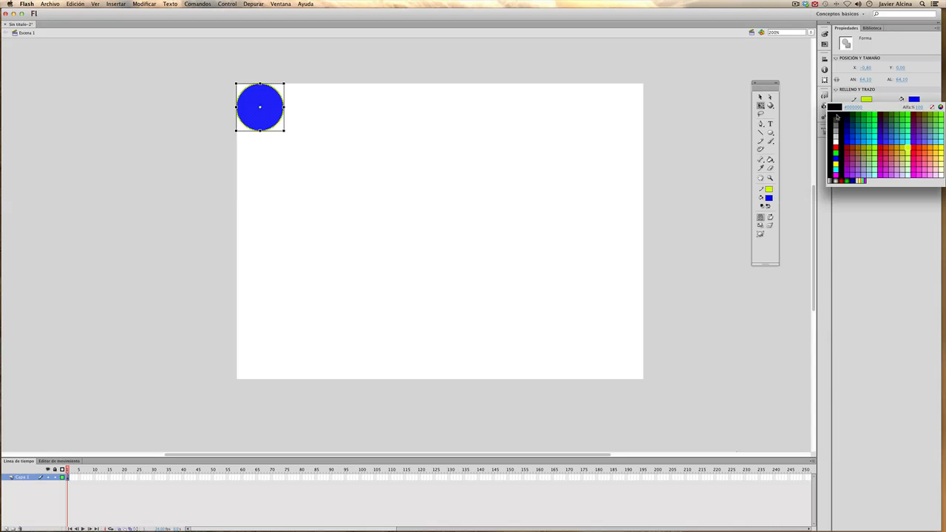
left_click(837, 116)
left_click(359, 160)
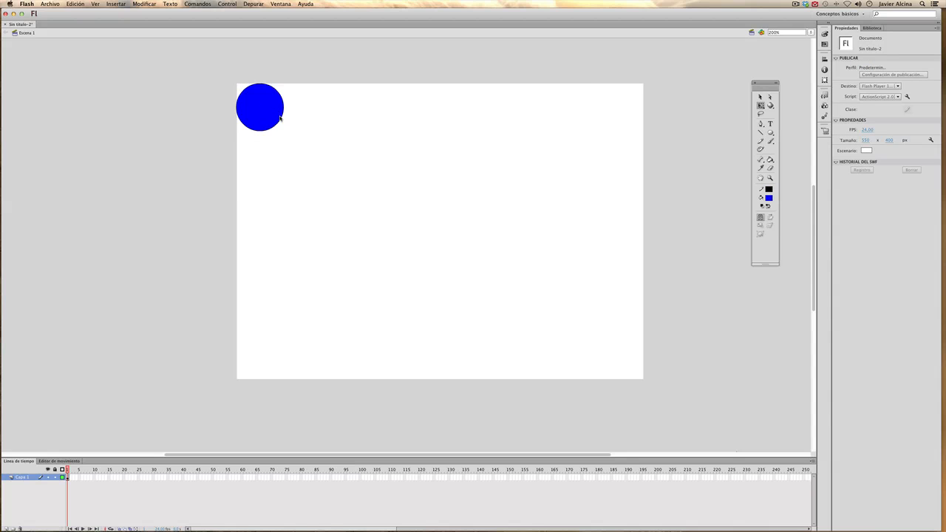
Reselect the whole circle and thicken its black stroke into a bold outline.
left_click_drag(294, 135, 215, 79)
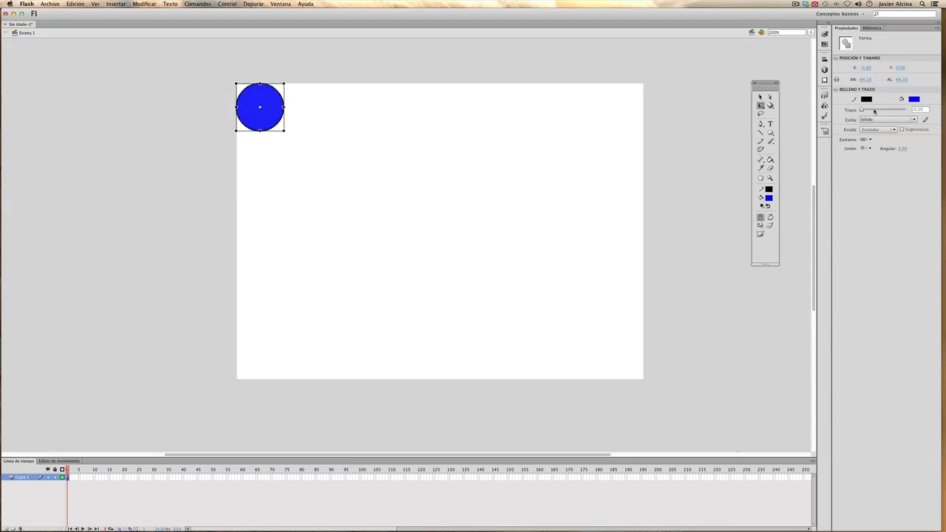
left_click(913, 110)
left_click(368, 199)
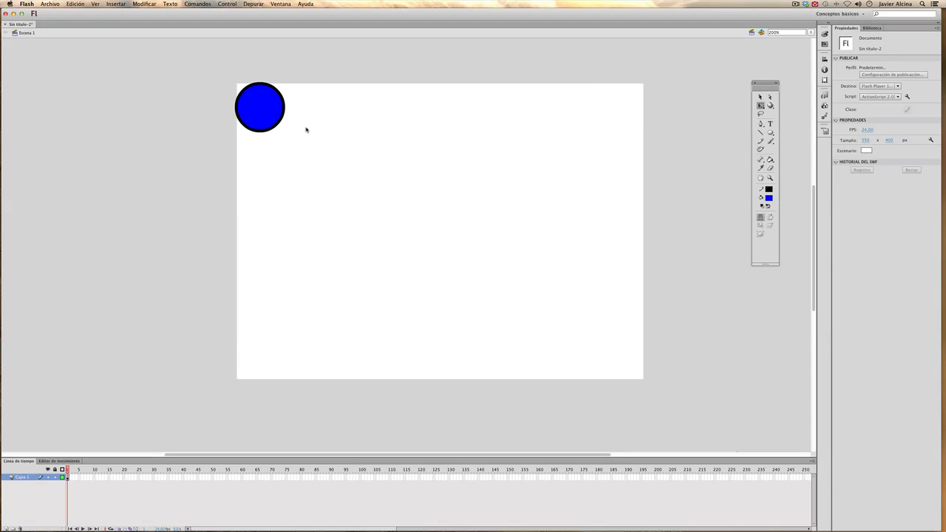
Select the circle's fill and outline together and set its stroke to no color, leaving only the blue fill.
left_click_drag(308, 143, 218, 73)
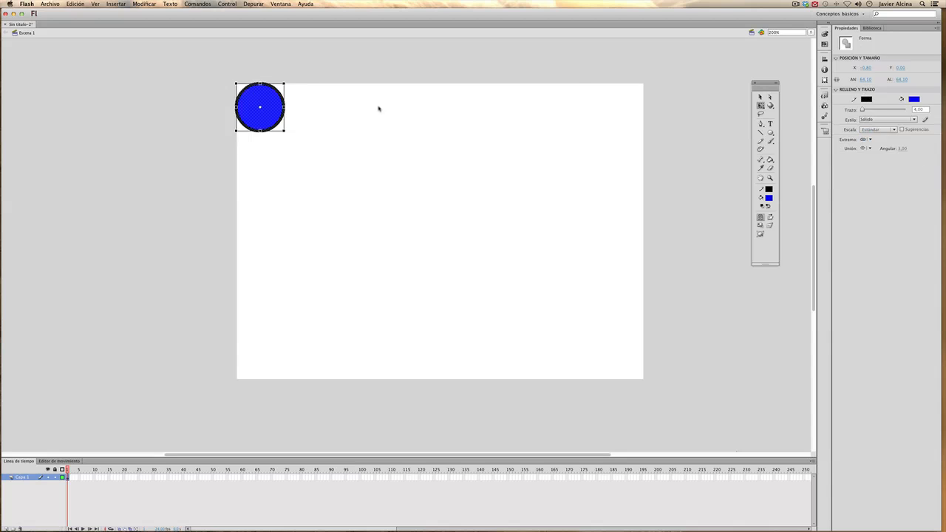
left_click(867, 100)
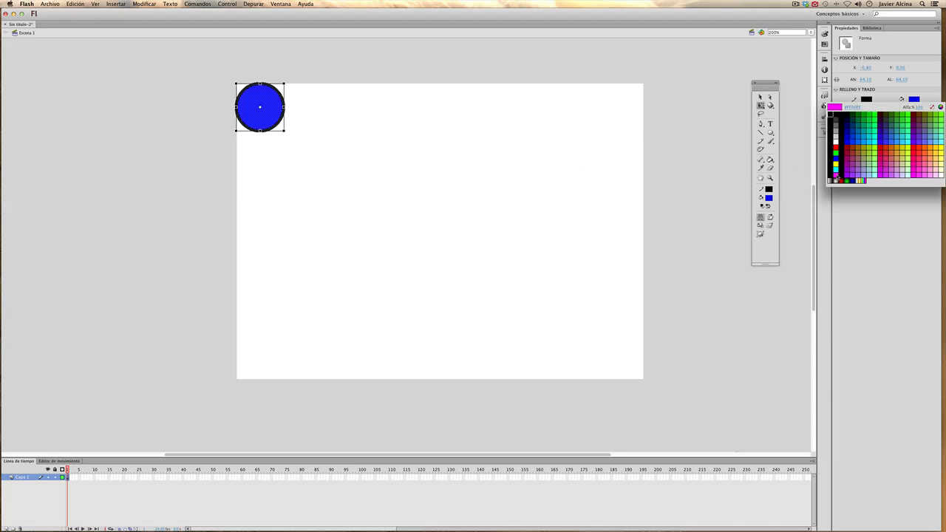
left_click(932, 107)
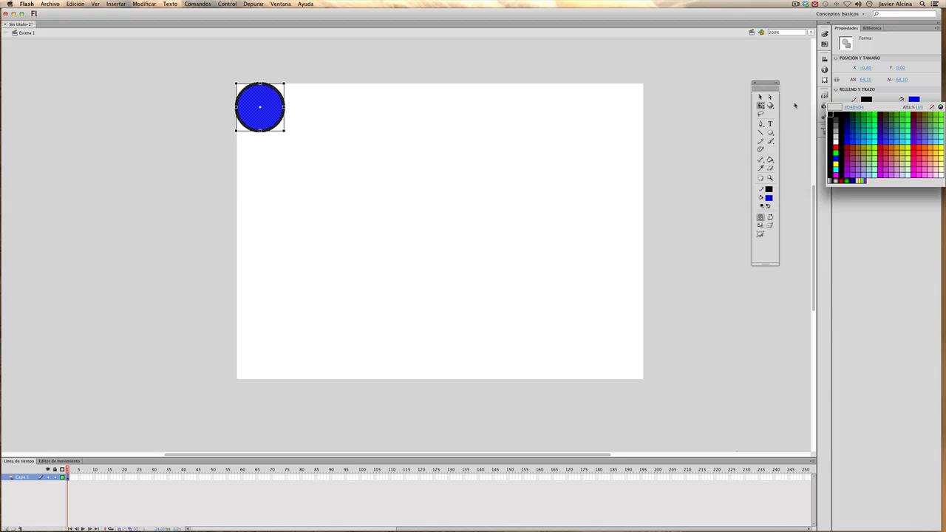
left_click(867, 100)
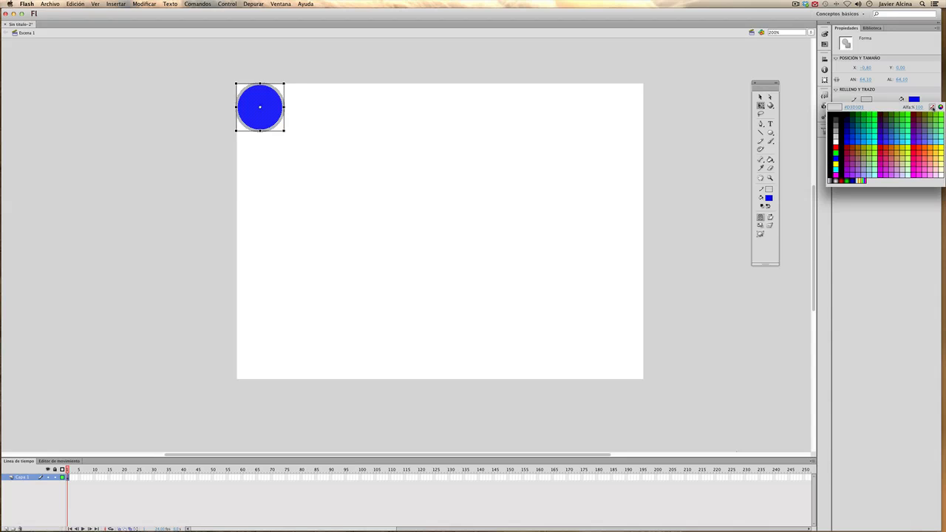
left_click(931, 107)
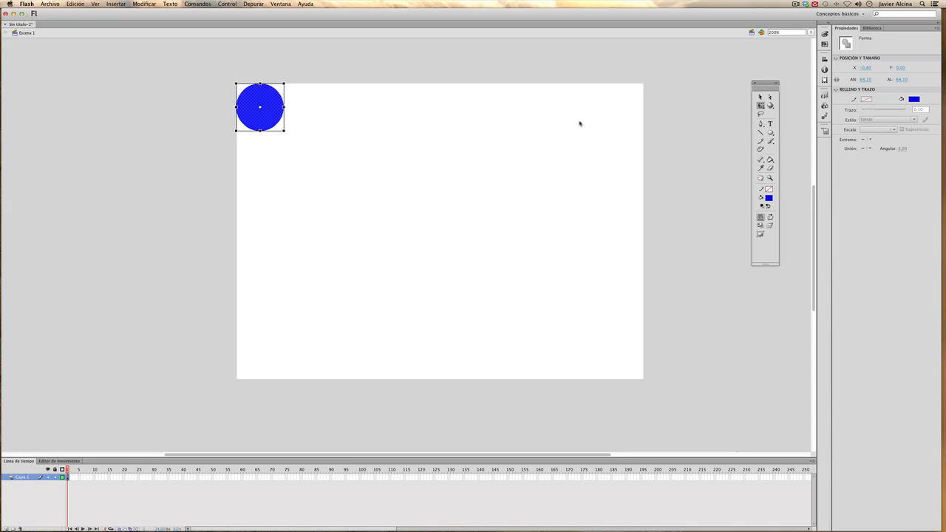
left_click(349, 139)
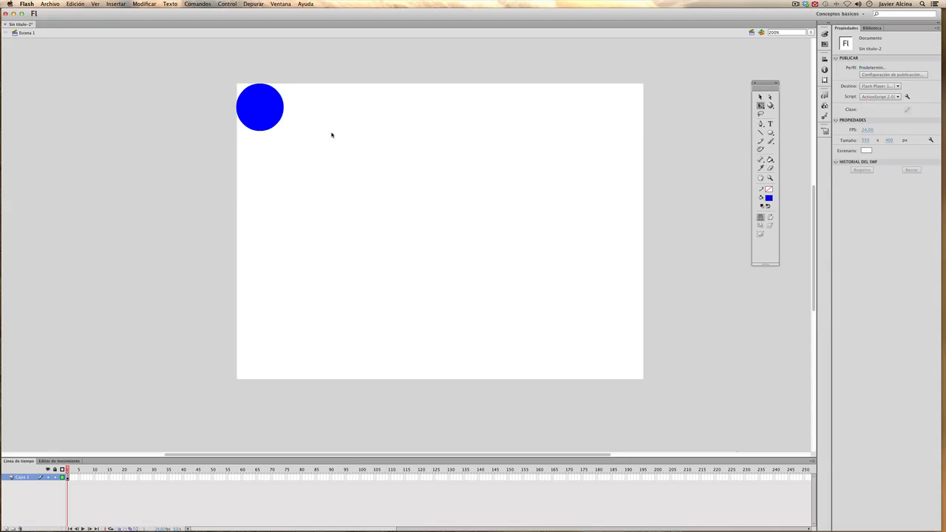
left_click(274, 113)
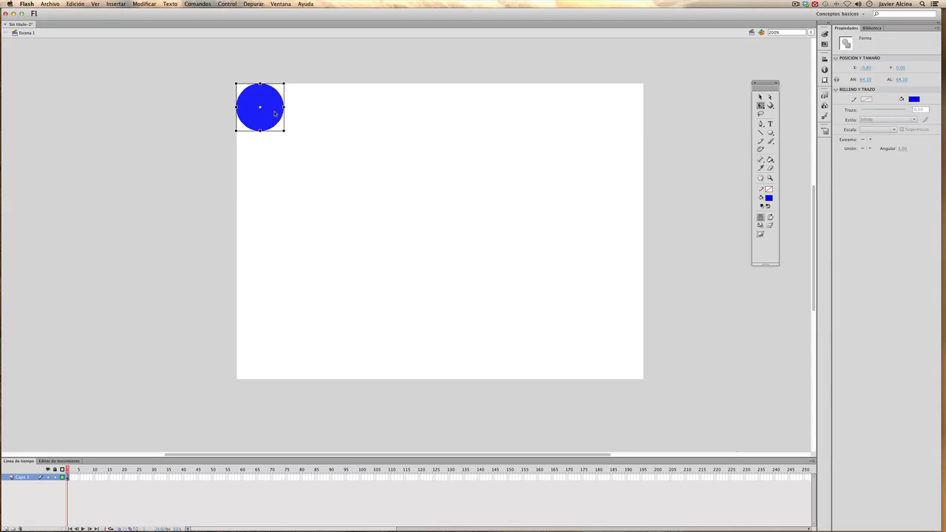
left_click(241, 218)
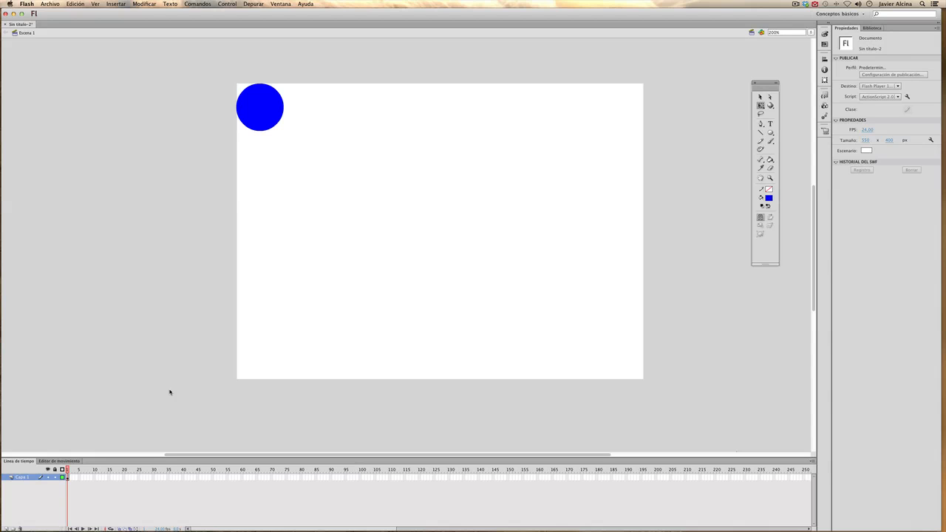
left_click(260, 98)
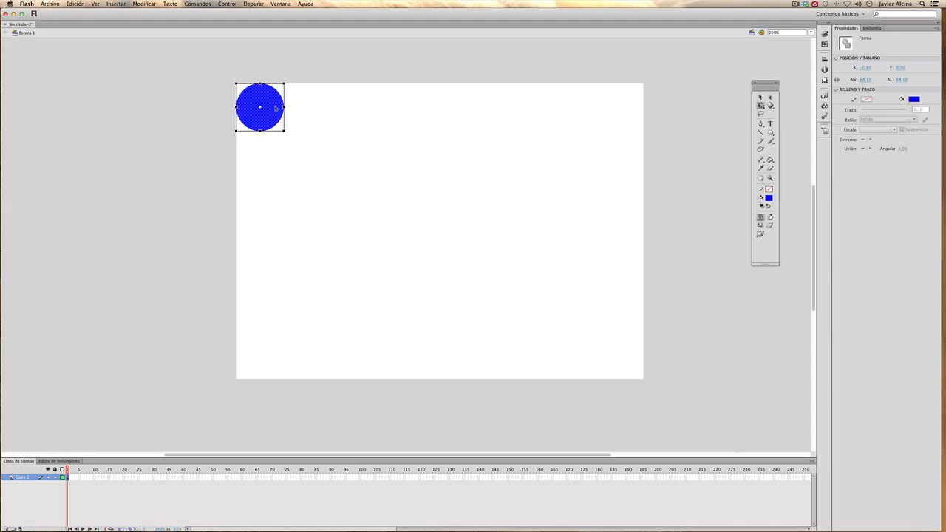
scroll(271, 100, "left", 2)
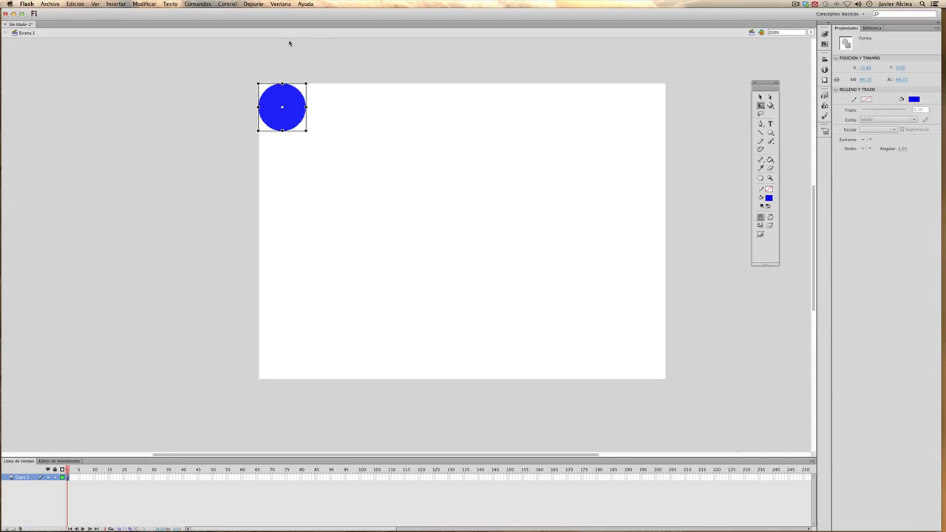
left_click(272, 137)
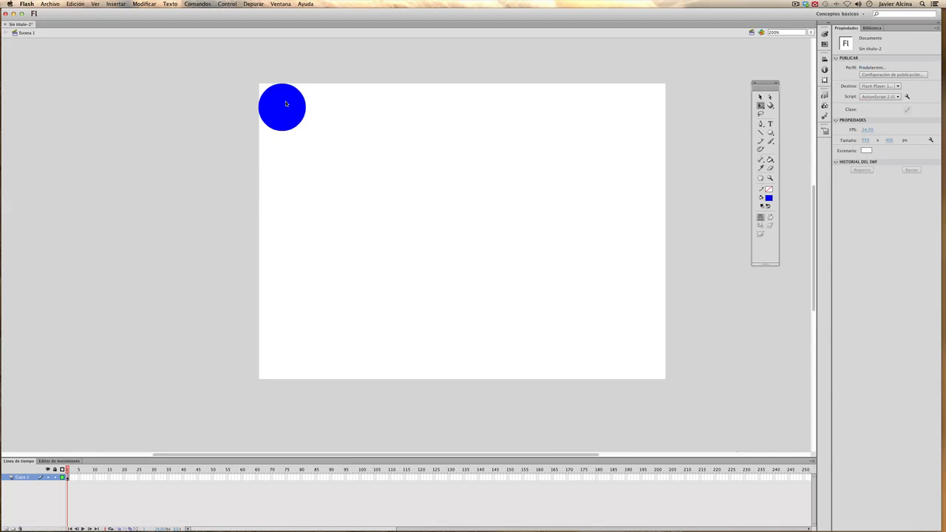
Try moving the circle to the stage's lower-right corner, and return it to the upper-left corner with small nudges.
left_click(286, 103)
left_click_drag(291, 101, 648, 348)
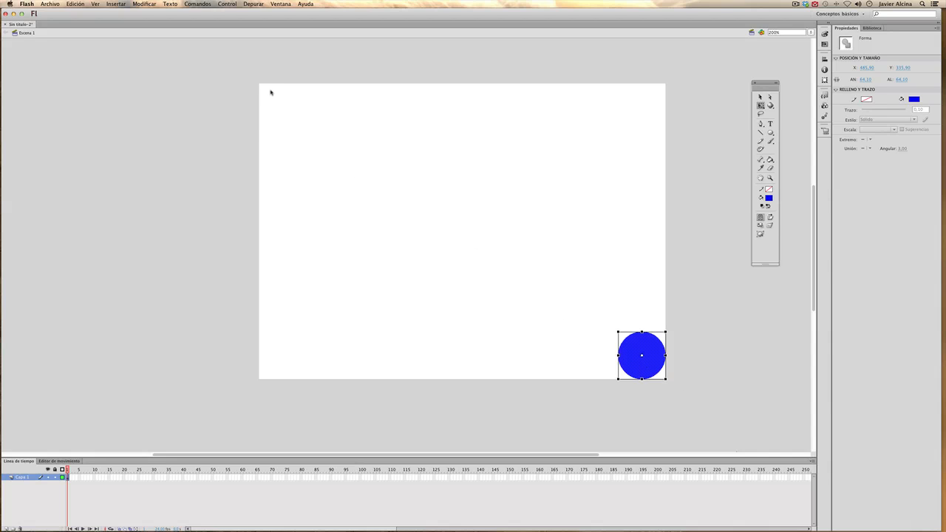
left_click_drag(660, 355, 301, 107)
key("Right")
key("Right")
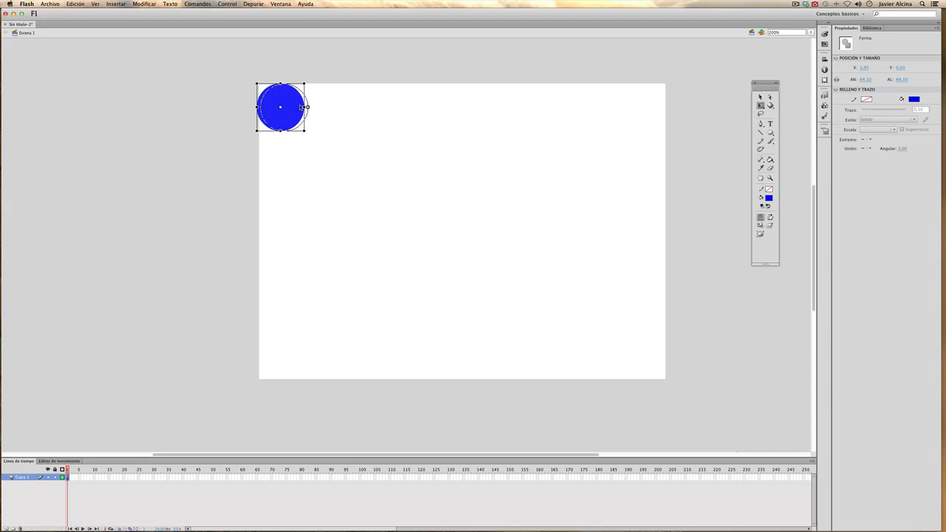
scroll(257, 229, "up", 1)
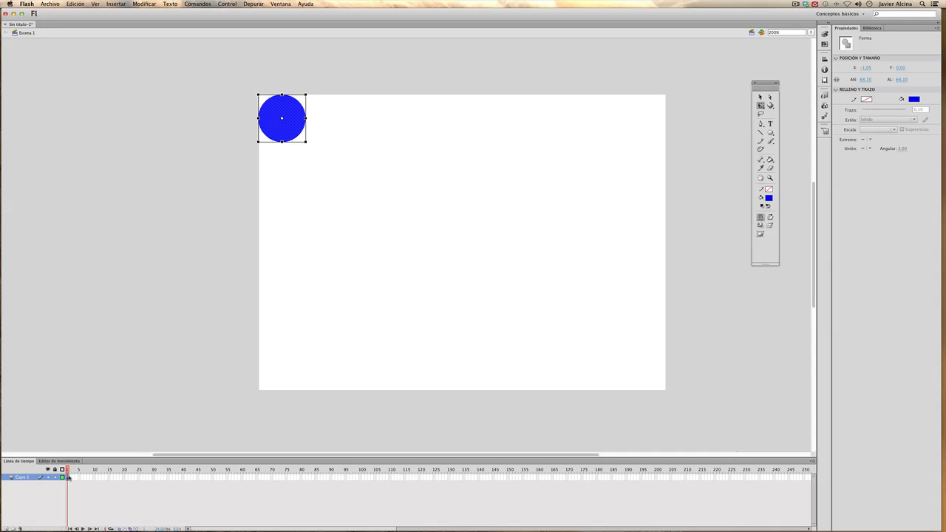
left_click(70, 471)
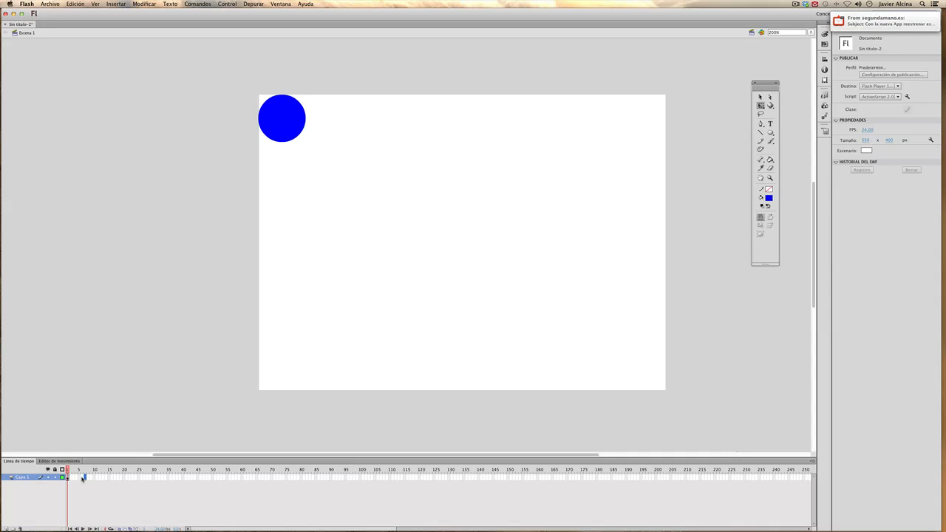
right_click(92, 479)
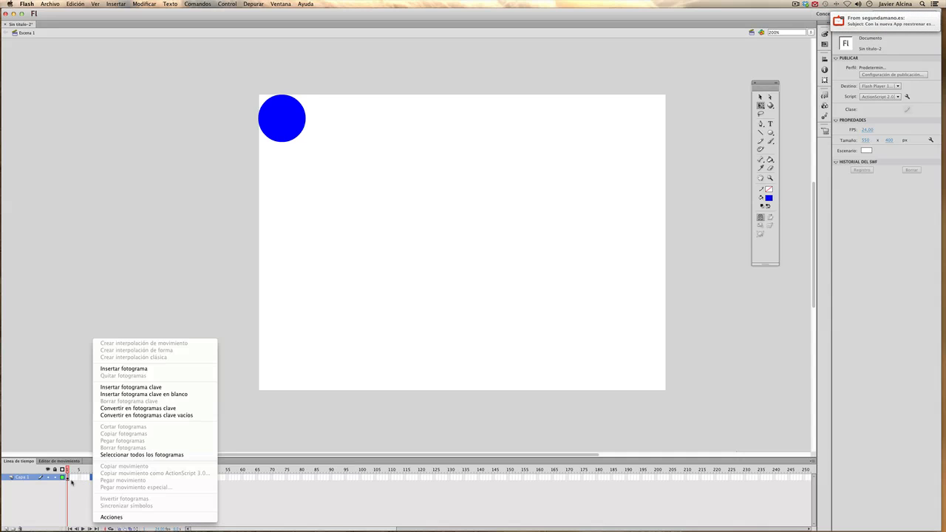
left_click(73, 485)
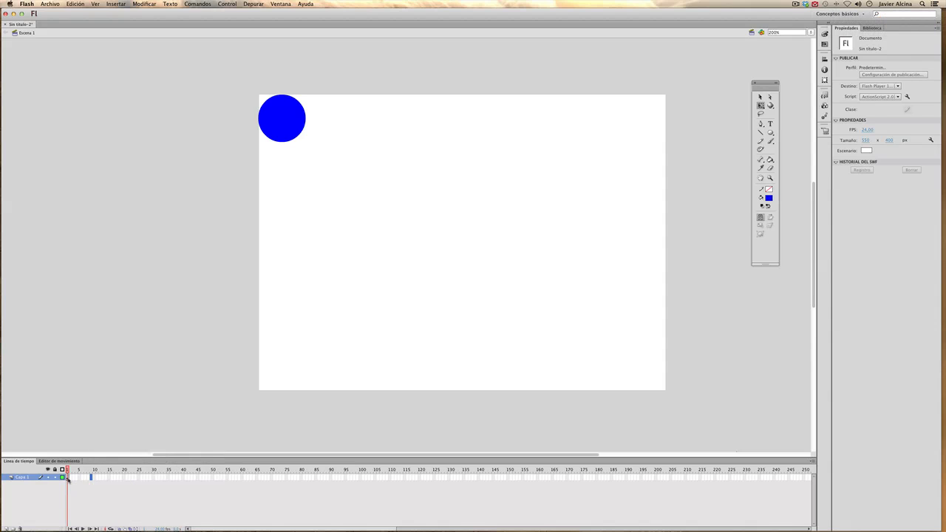
left_click(68, 479)
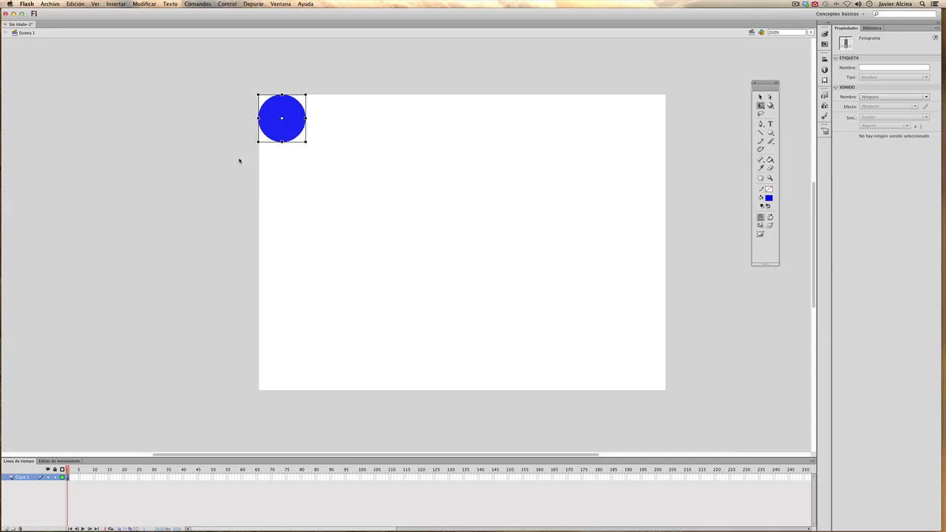
Insert a keyframe at frame 30 of Capa 1.
left_click(154, 478)
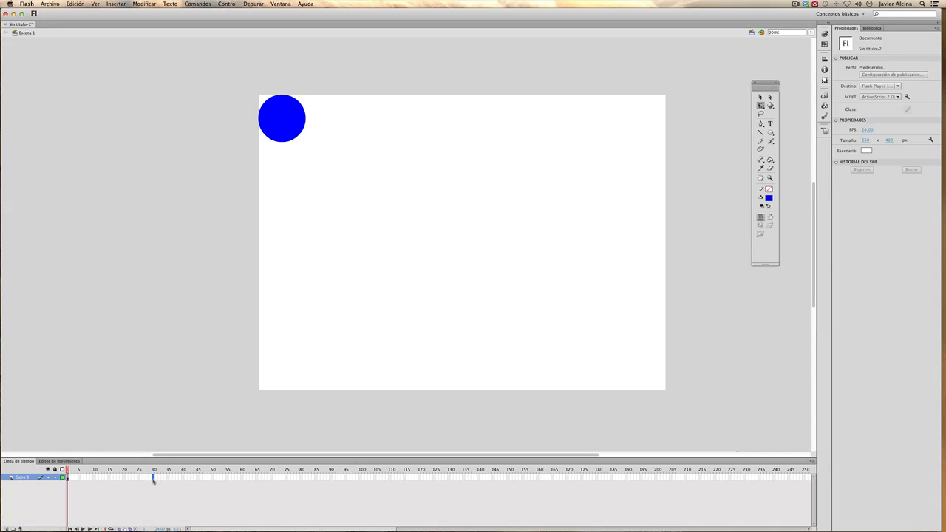
right_click(153, 478)
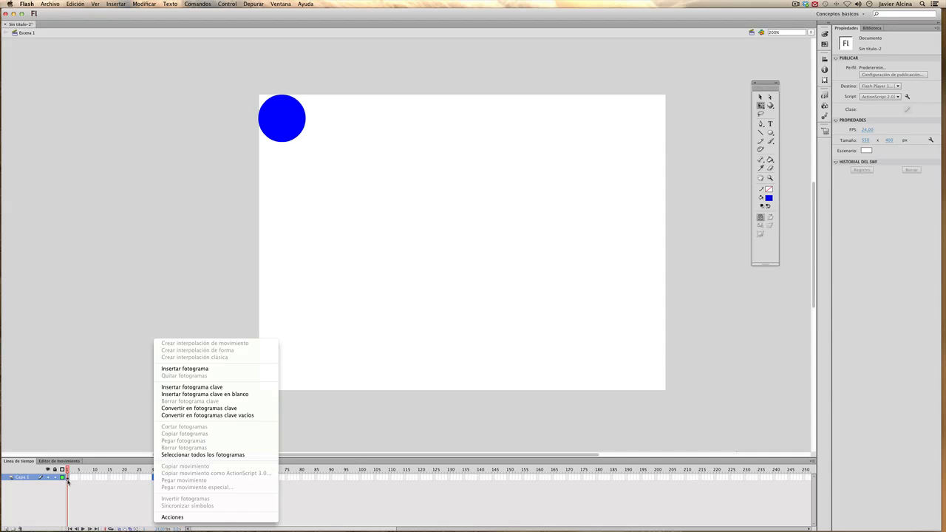
left_click(174, 387)
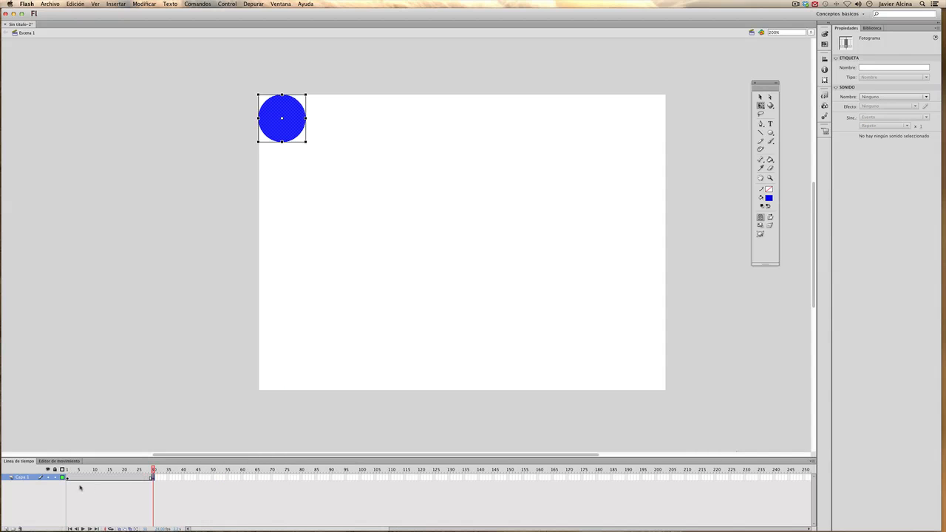
Scrub between frames 1 and 30 and check the circle's position at several frames in between.
left_click_drag(152, 470, 66, 472)
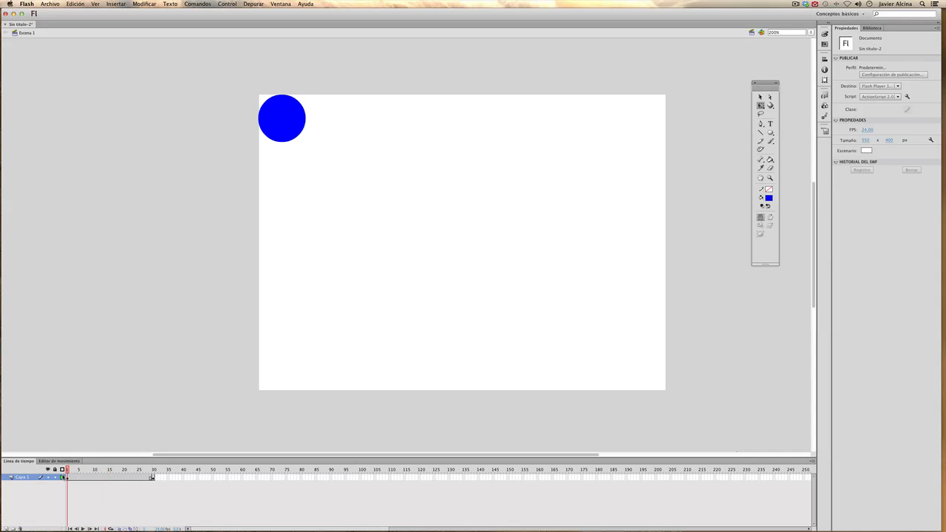
left_click_drag(79, 476, 153, 476)
left_click(287, 134)
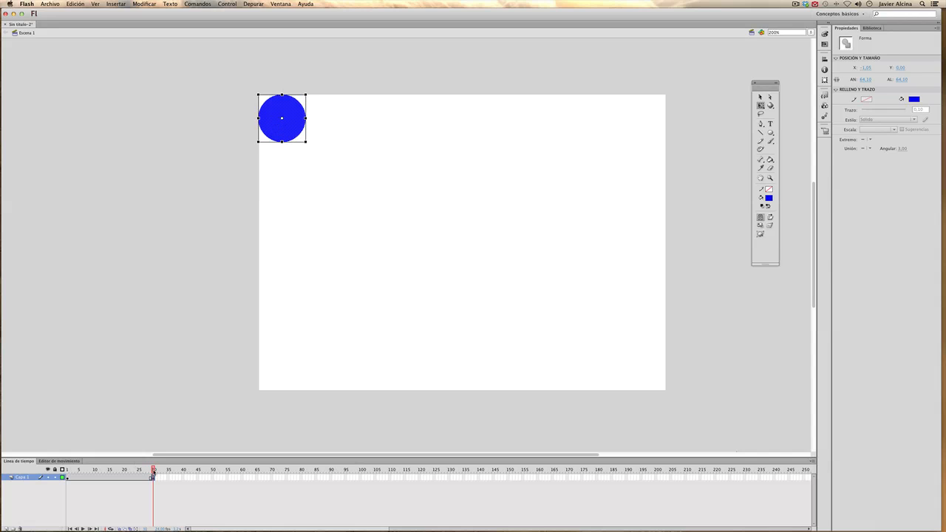
left_click_drag(154, 471, 109, 478)
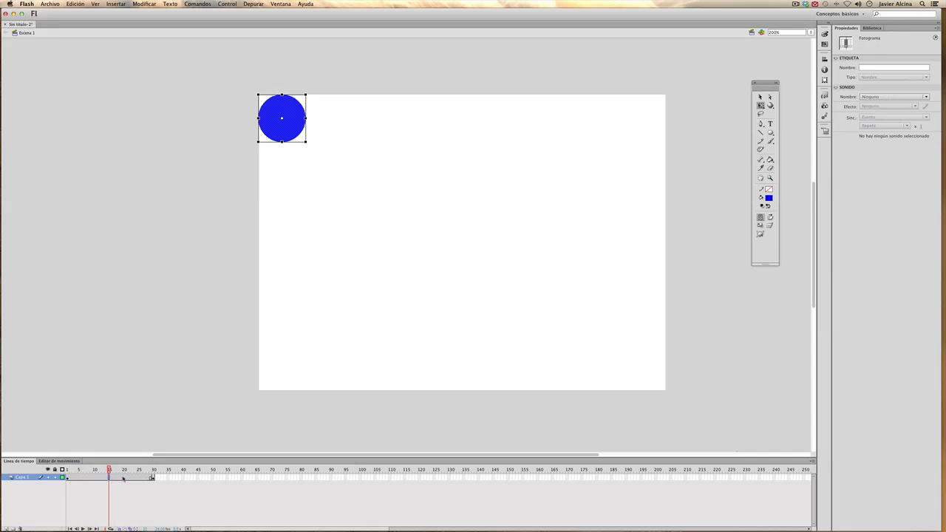
left_click(123, 478)
left_click(136, 478)
left_click(142, 478)
left_click(149, 478)
left_click(107, 478)
left_click(79, 479)
left_click(100, 478)
At the frame 30 keyframe, move the circle into the stage's lower-right corner, at about X 486, Y 336.
left_click(152, 478)
key("F6")
left_click_drag(295, 110, 656, 359)
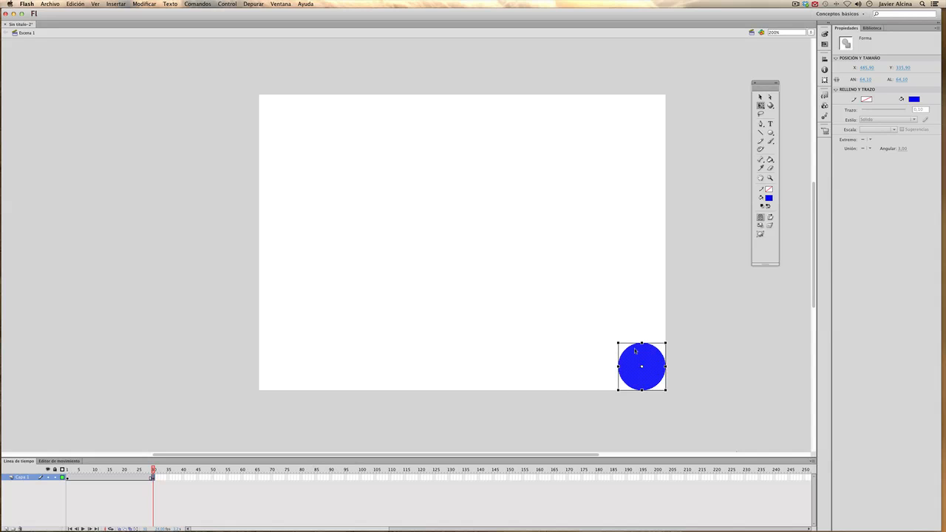
Compare the circle's position at frame 1, the intermediate frames and frame 30, and return the playhead to frame 1.
left_click(68, 477)
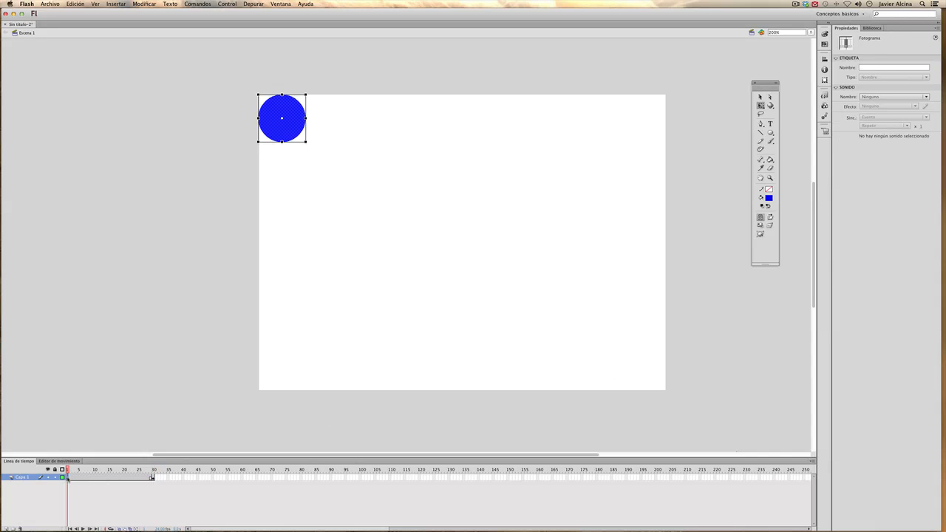
left_click(109, 477)
left_click(124, 477)
left_click(139, 477)
left_click(152, 477)
left_click(153, 477)
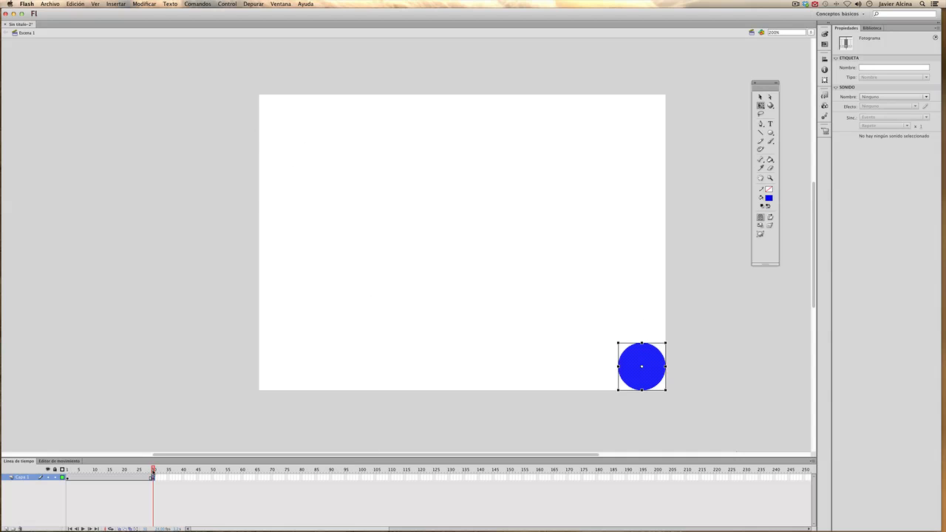
left_click_drag(153, 472, 67, 479)
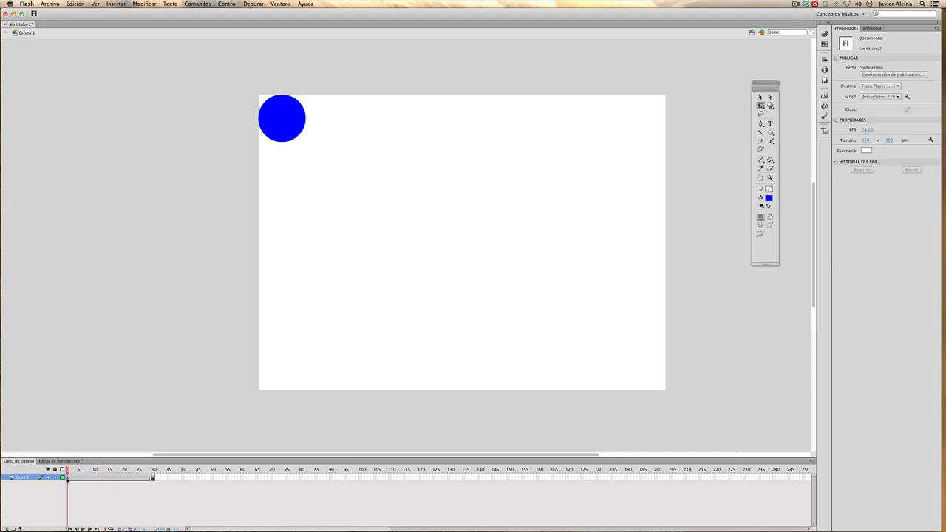
Create a classic tween from the frame 1 keyframe to the frame 30 keyframe on Capa 1.
left_click(67, 478)
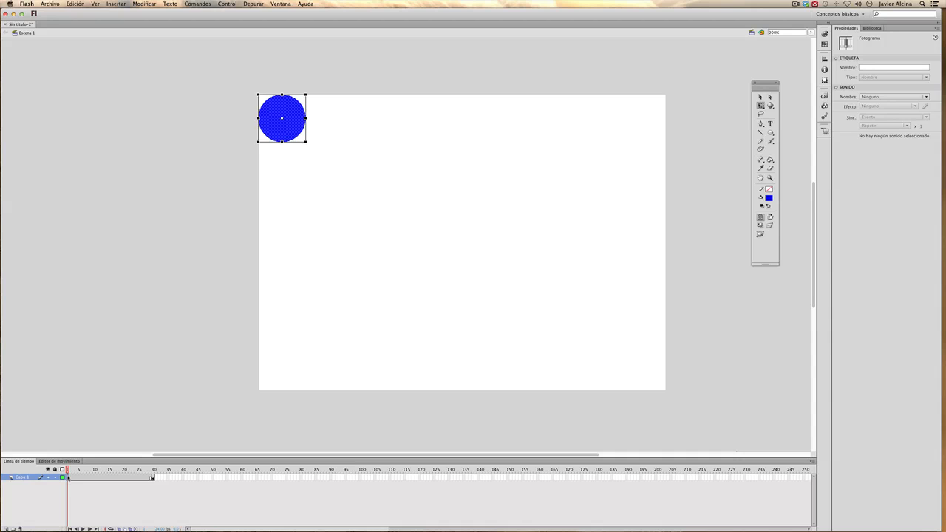
right_click(68, 479)
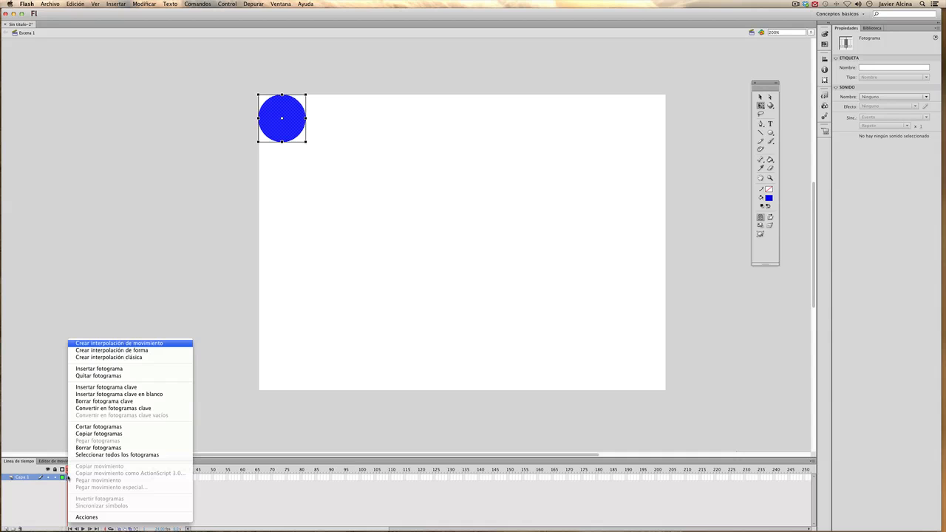
left_click(102, 358)
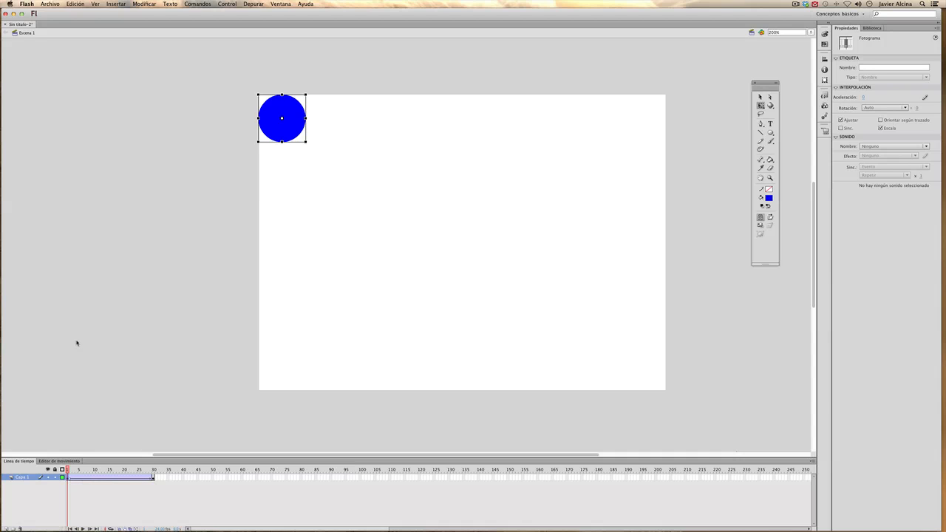
Scrub the playhead from frame 1 through to frame 30 to preview the circle's tweened motion.
left_click(69, 471)
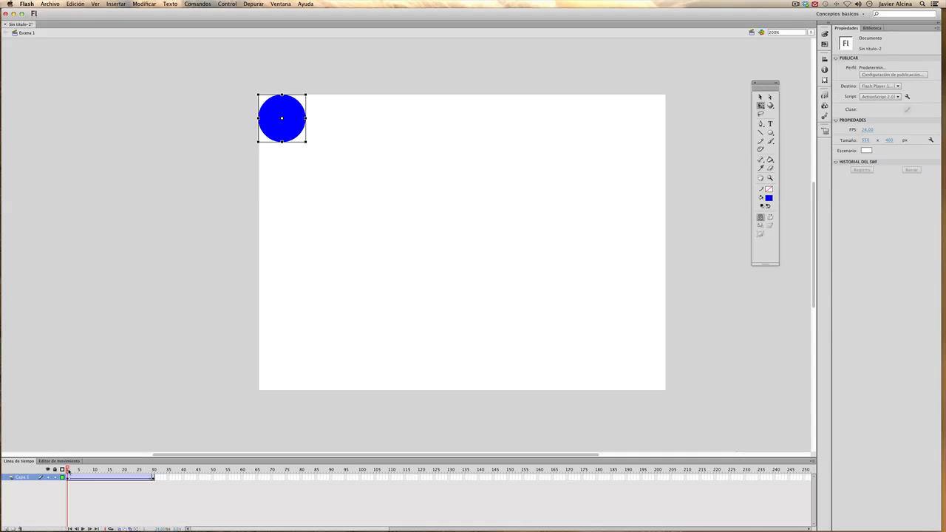
left_click_drag(69, 471, 99, 471)
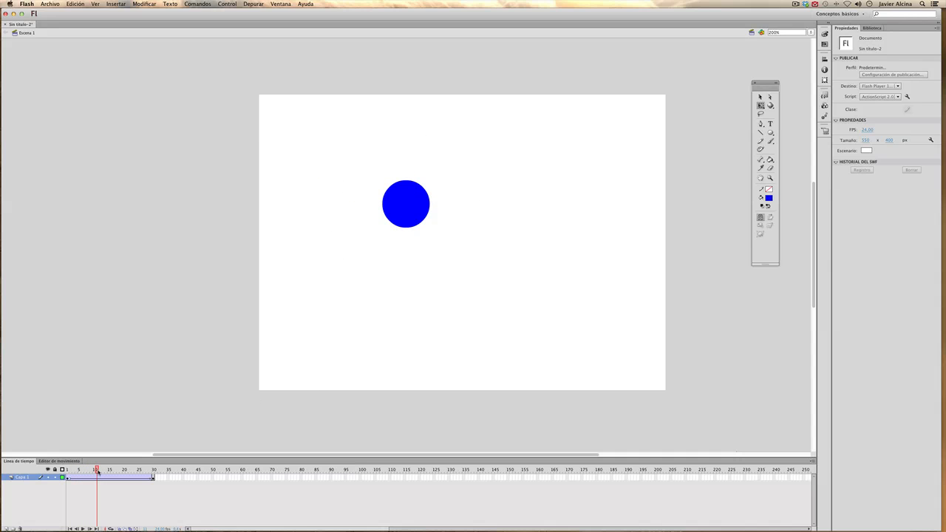
left_click_drag(99, 471, 154, 471)
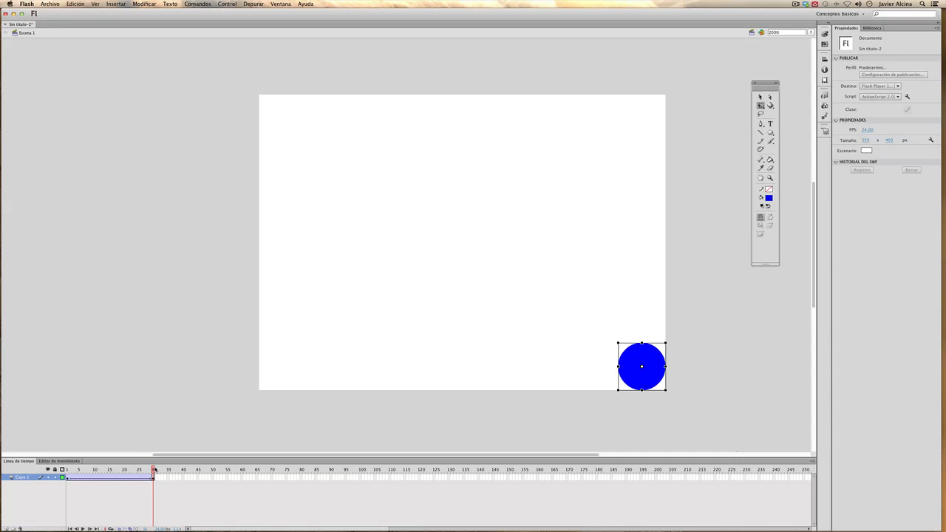
mouse_move(155, 470)
left_mouse_down()
mouse_move(67, 470)
mouse_move(156, 477)
left_mouse_up()
left_click(154, 478)
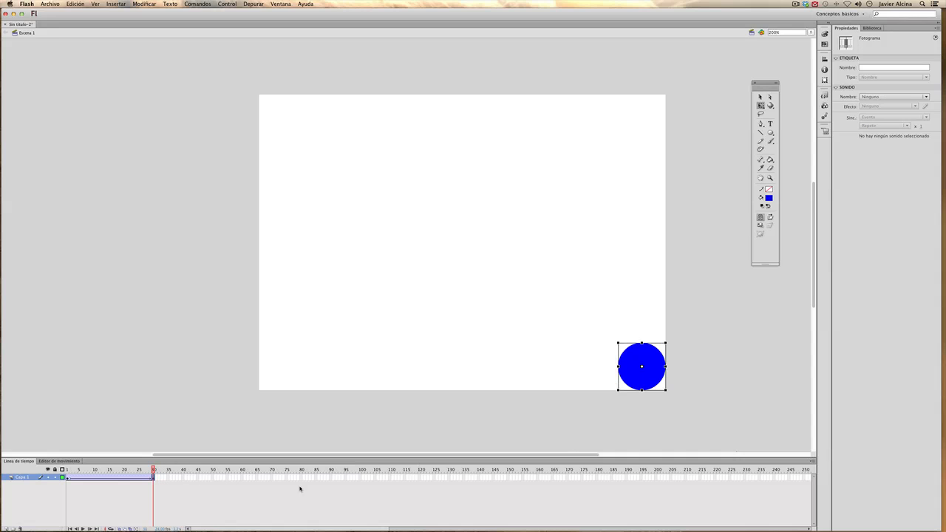
Insert a keyframe at frame 60 of Capa 1 and move the circle into the stage's upper-left corner, at about X 32, Y 32.
left_click(242, 478)
right_click(243, 479)
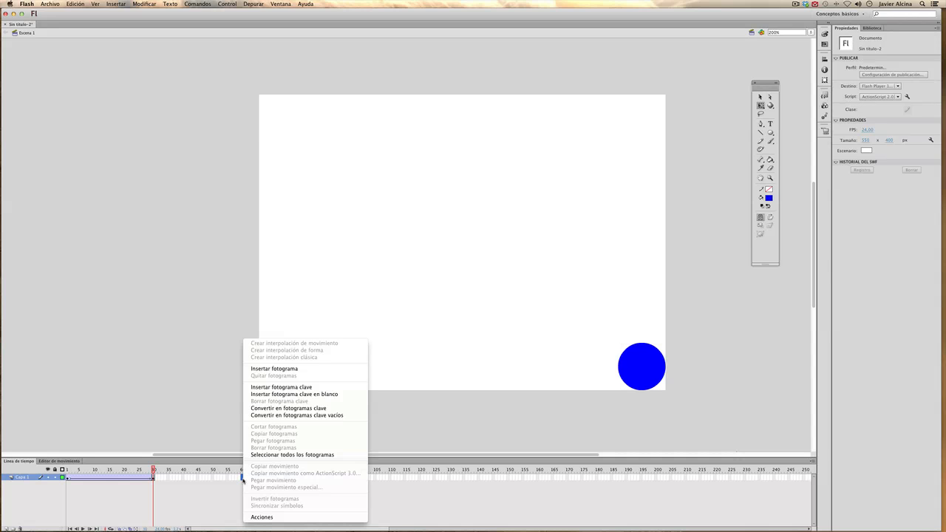
left_click(275, 387)
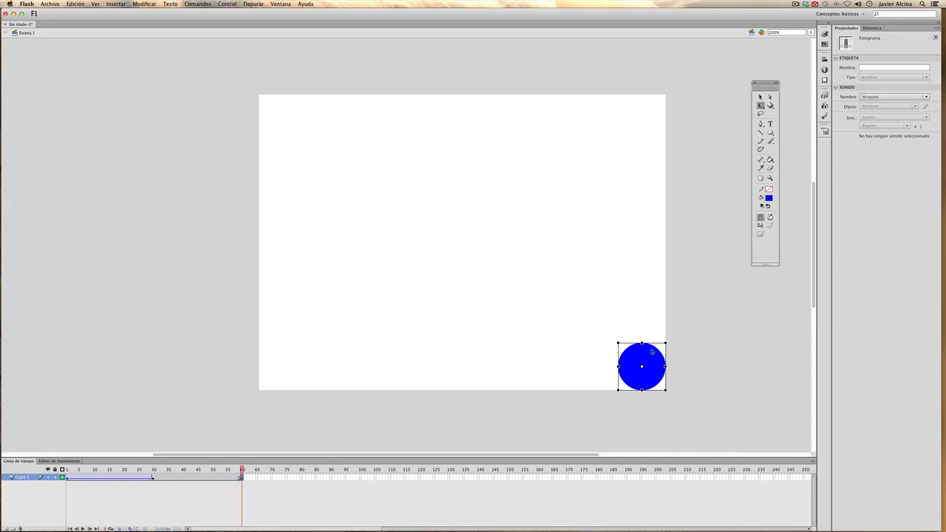
left_click_drag(650, 355, 293, 115)
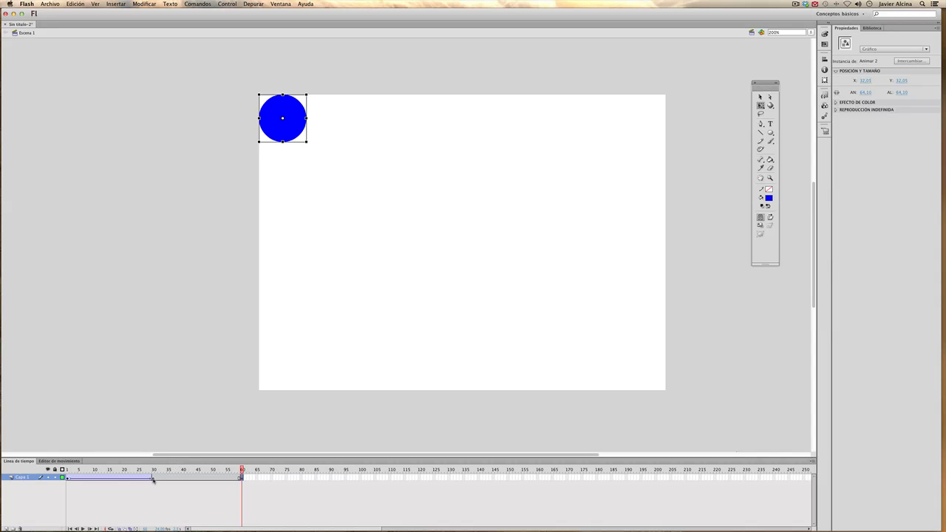
Create a classic tween from the frame 30 keyframe to frame 60 on Capa 1 and preview the circle's return motion.
left_click(152, 478)
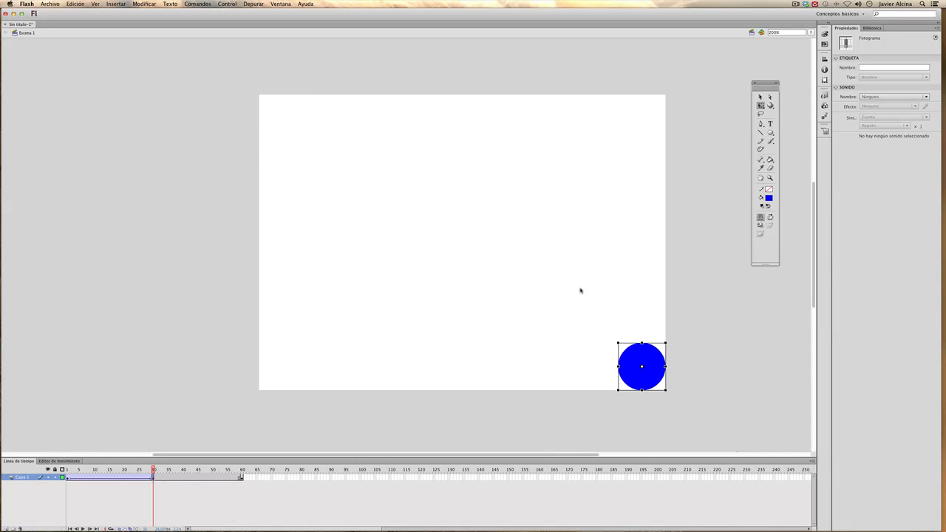
right_click(152, 477)
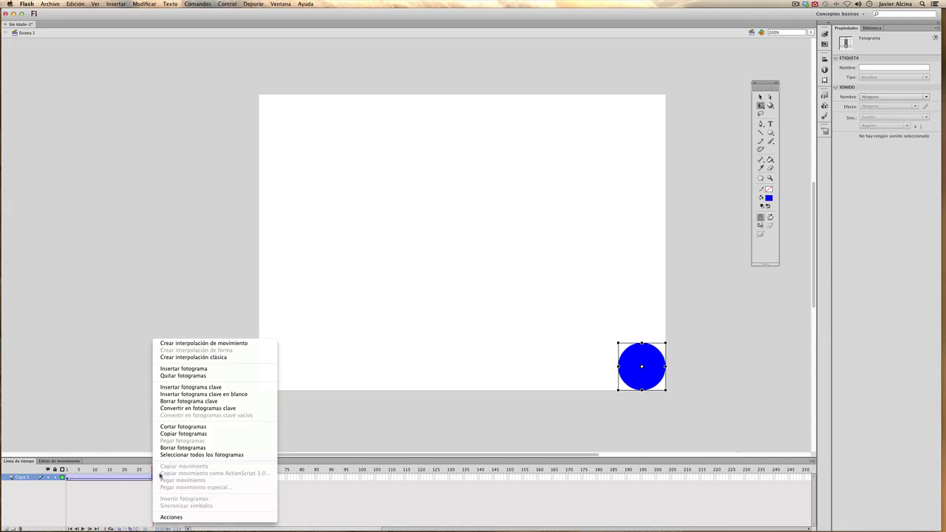
left_click(188, 357)
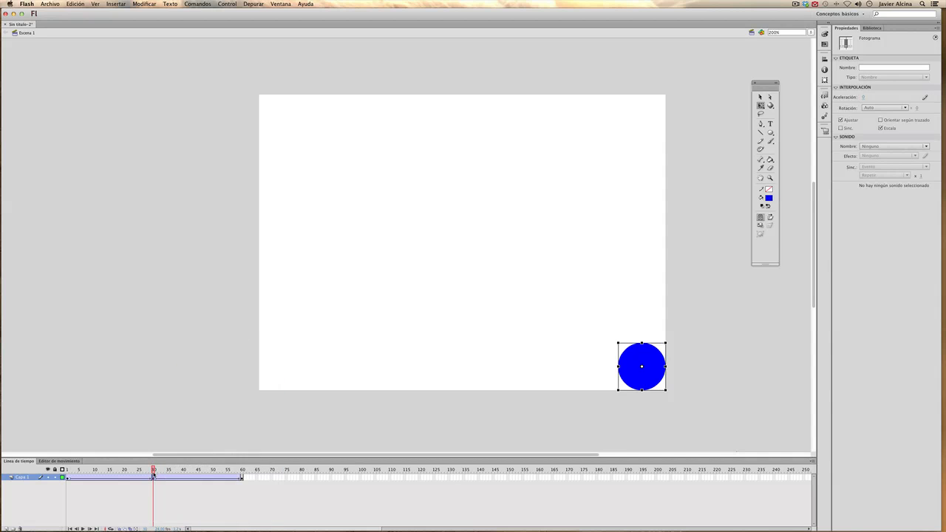
left_click_drag(154, 471, 243, 475)
key("Return")
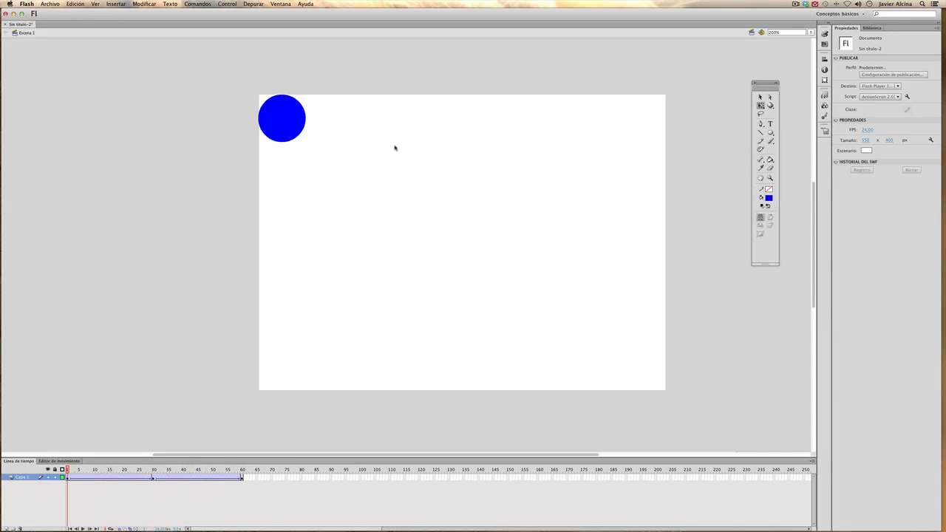
Test the movie, enlarge its preview window to watch the looping circle, and close the preview.
left_click(214, 4)
mouse_move(227, 4)
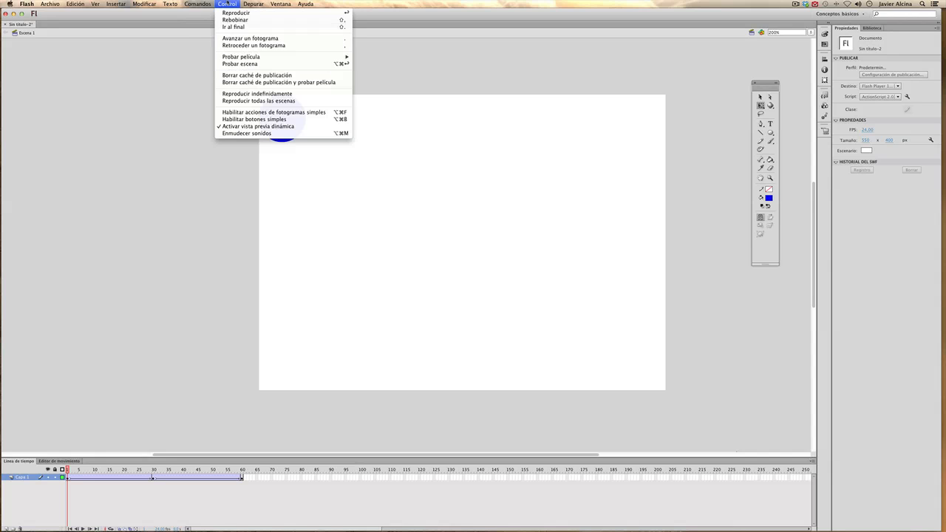
mouse_move(236, 58)
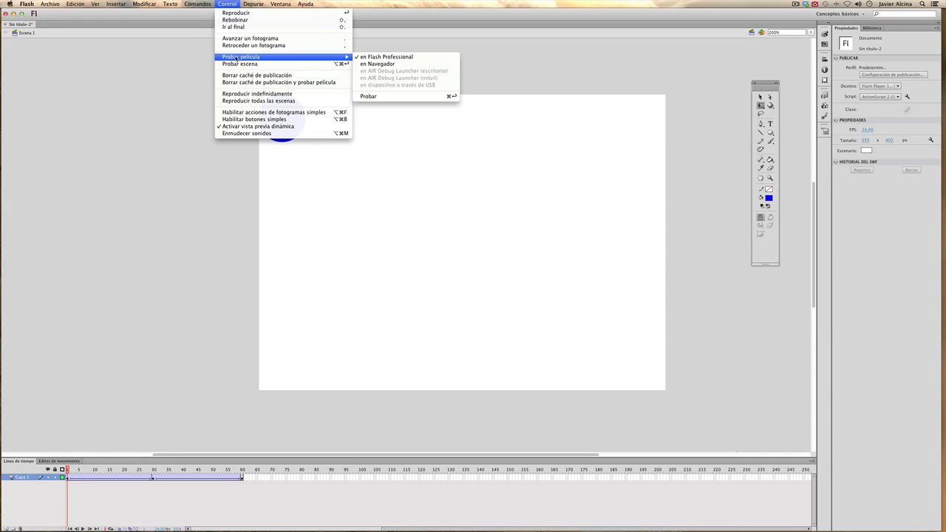
left_click(374, 97)
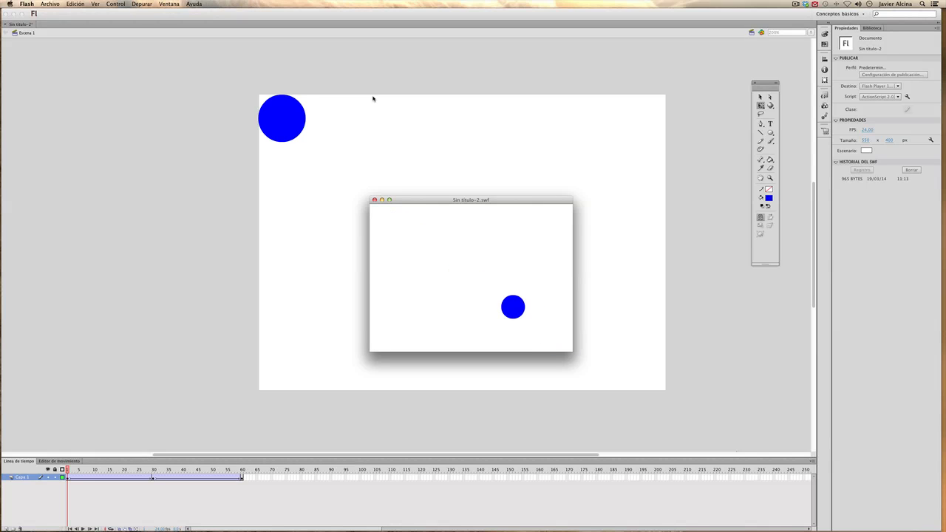
left_click_drag(399, 196, 223, 43)
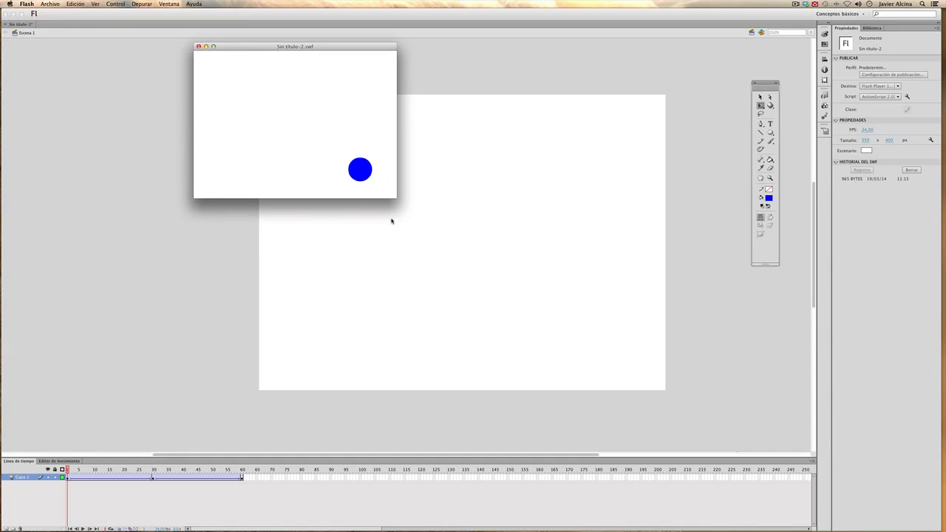
left_click_drag(398, 198, 718, 386)
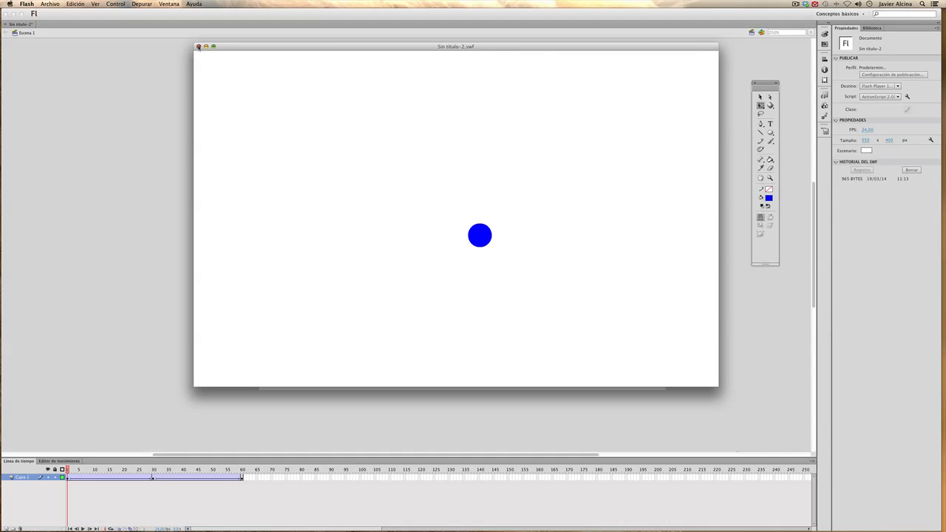
left_click(198, 46)
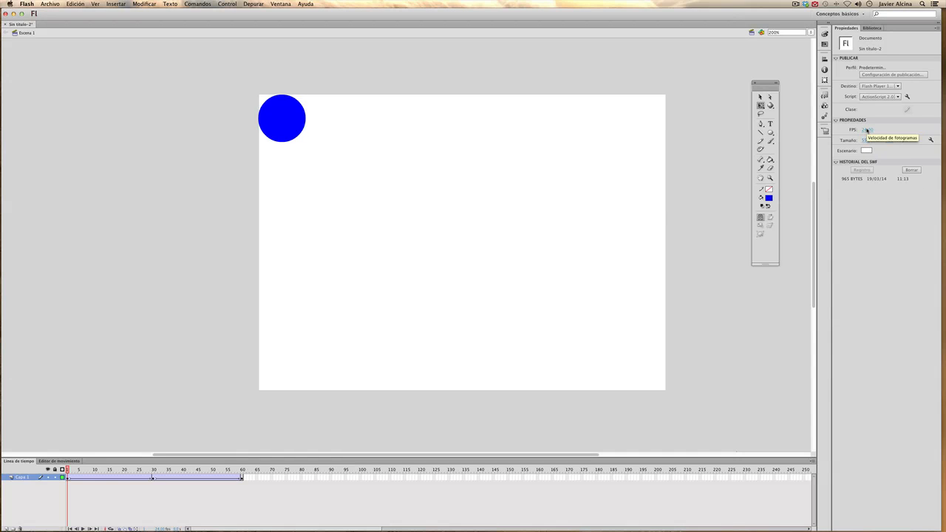
Set the document's frame rate to 48 fps, test the movie at that speed and close the preview.
left_click(866, 130)
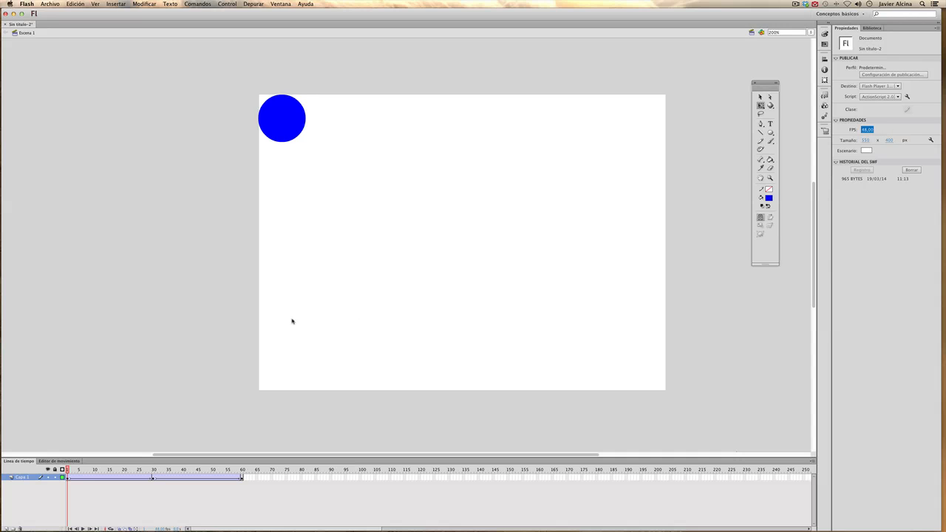
left_click(229, 4)
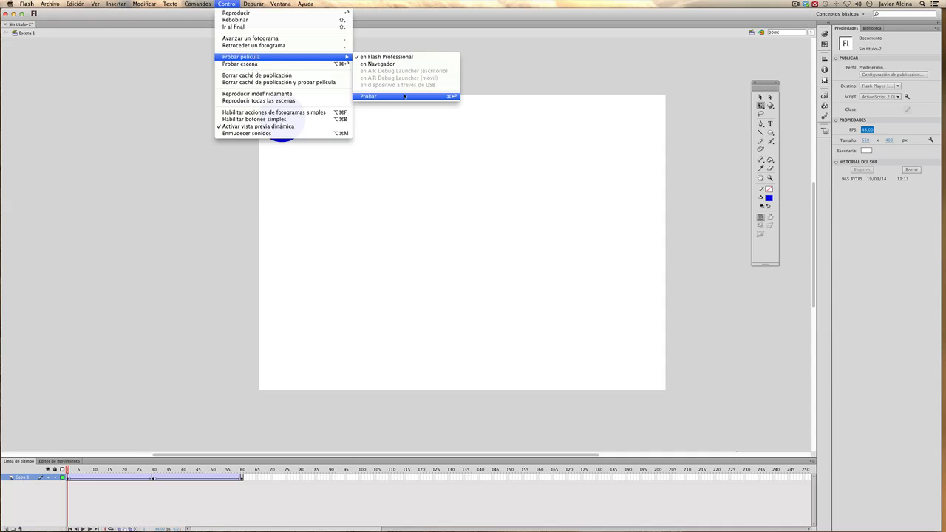
left_click(405, 97)
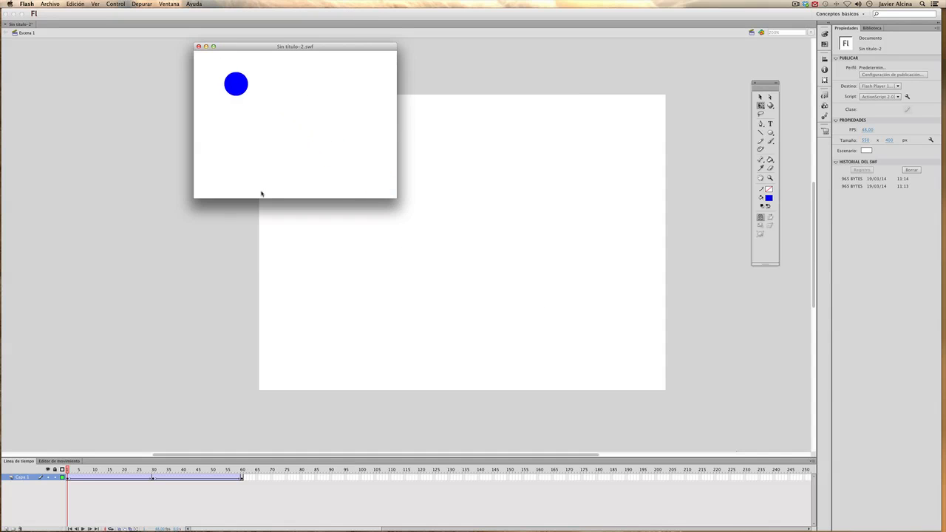
left_click(198, 47)
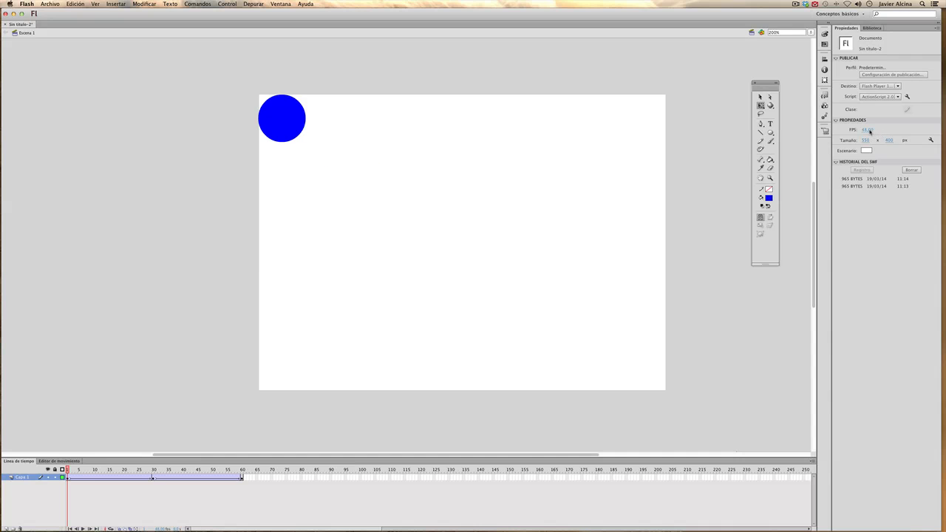
Set the document's frame rate to 12 fps, test the movie at that speed and close the preview.
left_click_drag(870, 132, 849, 136)
left_click(227, 4)
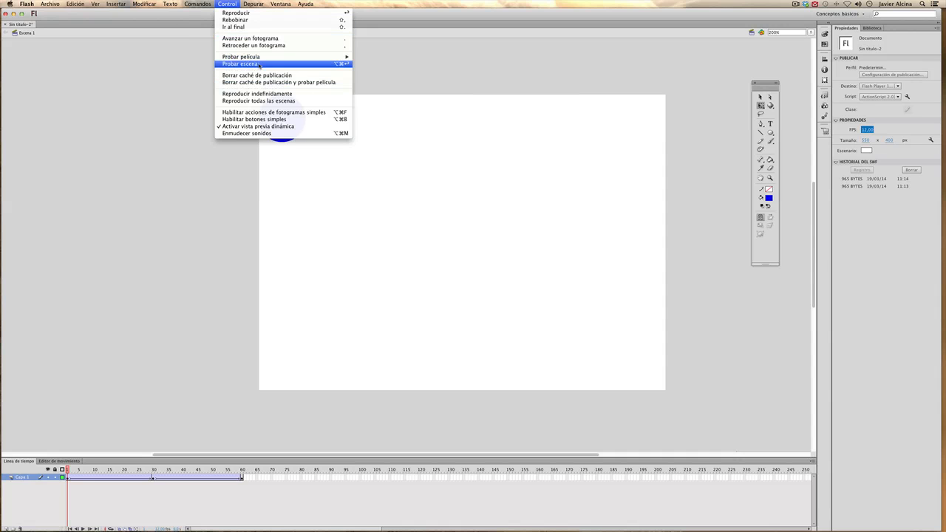
mouse_move(261, 56)
left_click(390, 93)
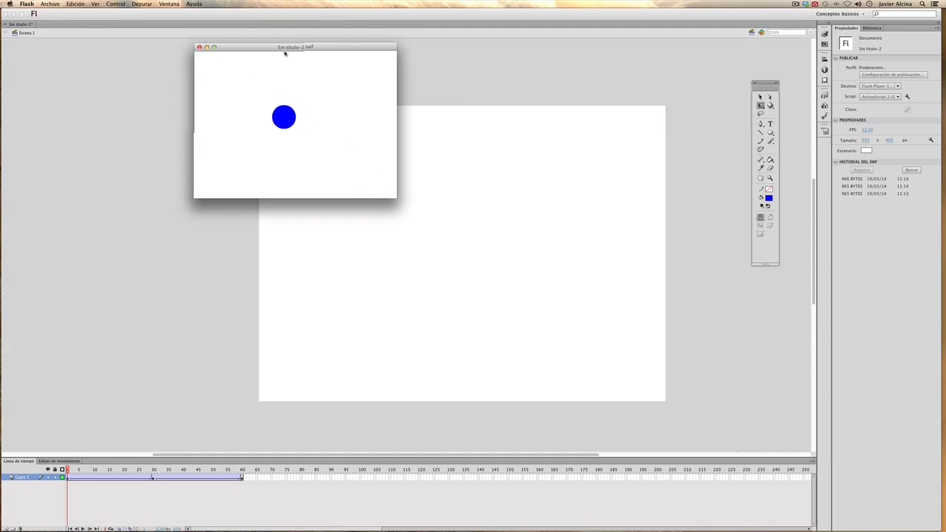
left_click_drag(285, 47, 329, 99)
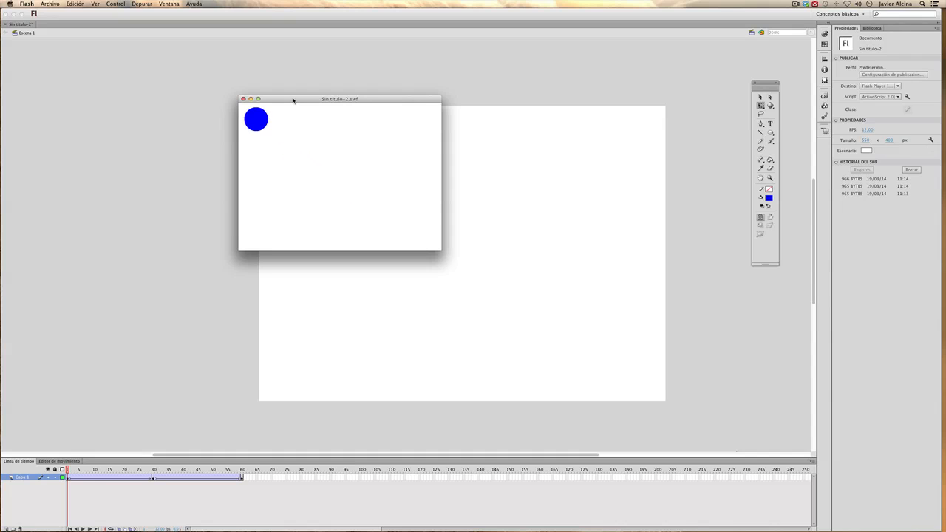
left_click_drag(291, 97, 255, 84)
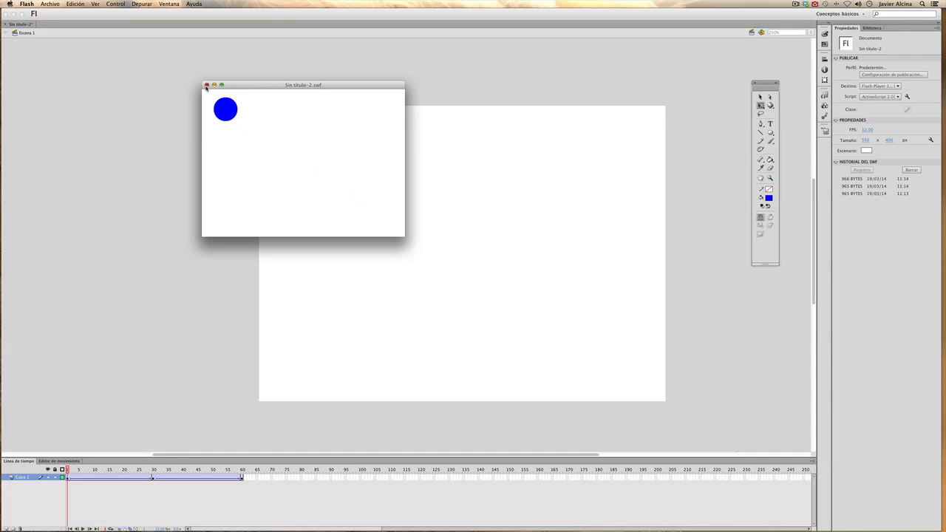
left_click(207, 85)
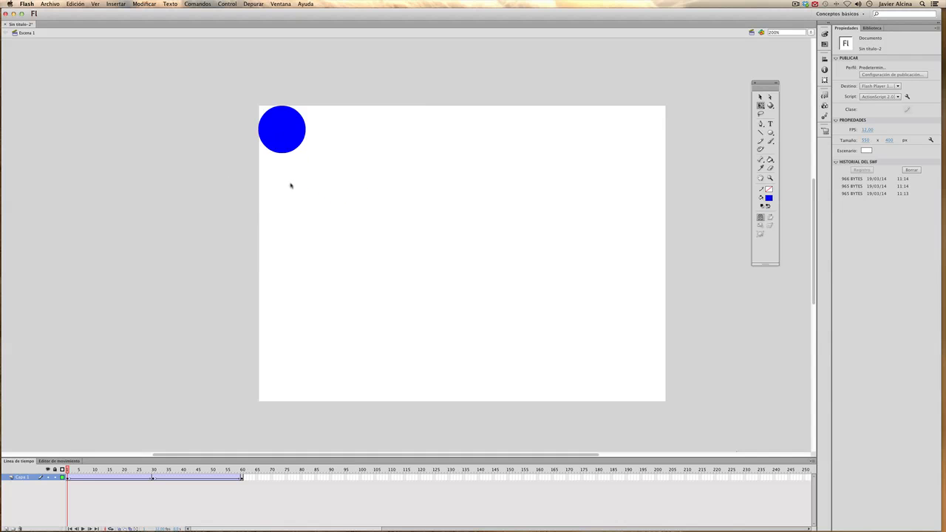
Undock the timeline panel as a floating window, widen it past frame 175 and place it over the stage's lower edge.
scroll(209, 337, "down", 2)
scroll(209, 337, "left", 2)
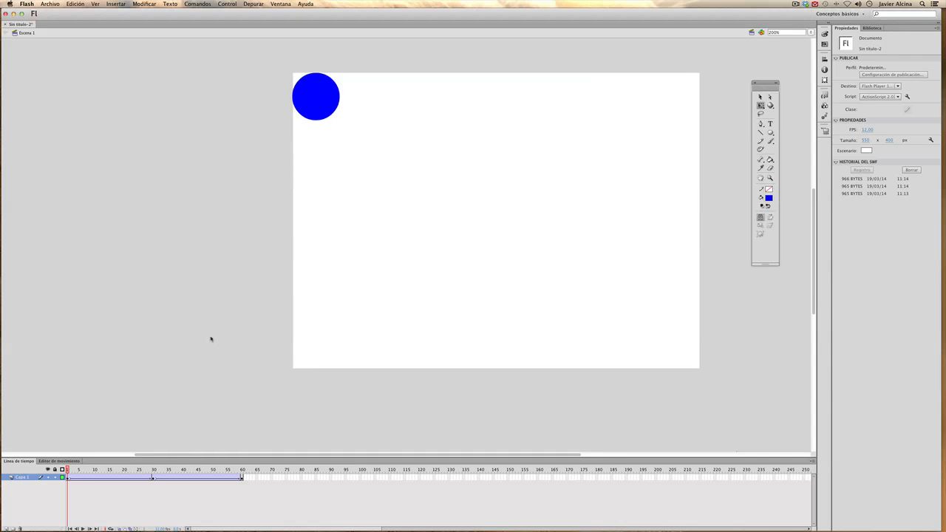
scroll(298, 333, "right", 5)
scroll(297, 333, "up", 2)
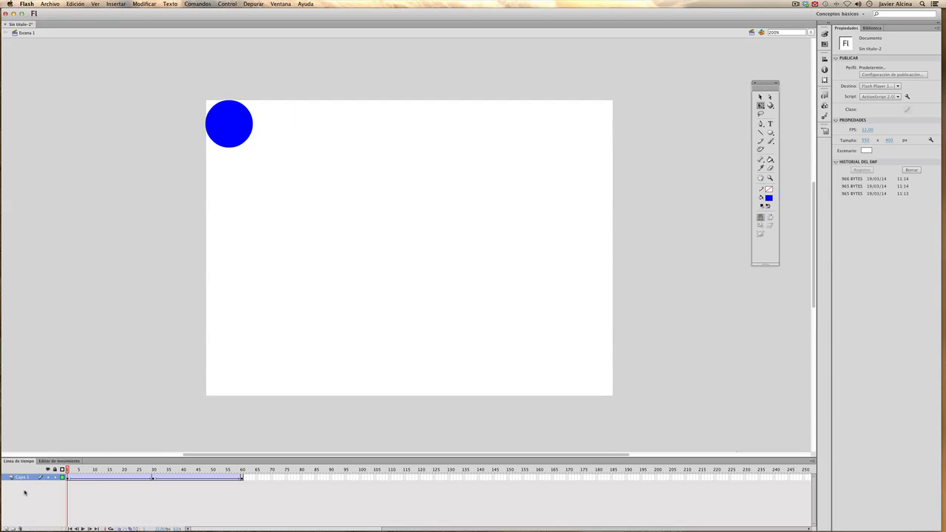
left_click_drag(18, 466, 71, 359)
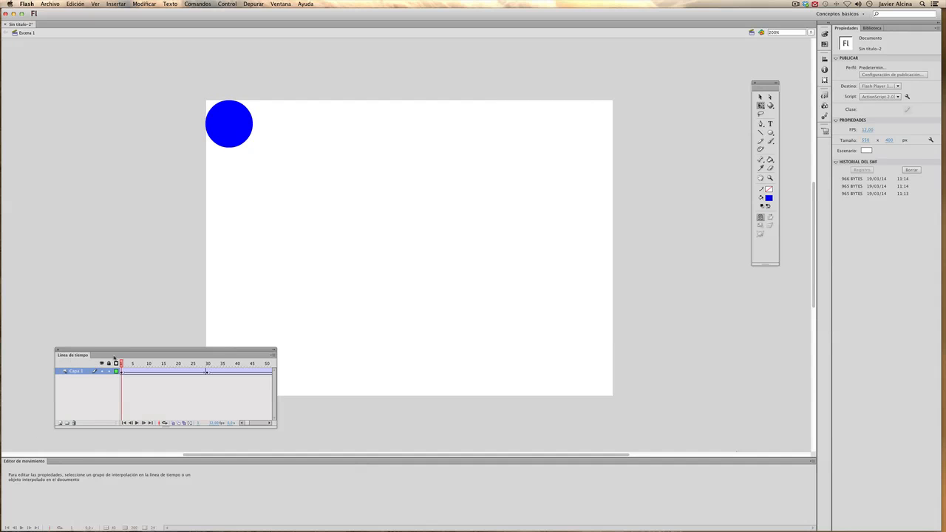
left_click_drag(275, 424, 655, 427)
left_click_drag(290, 353, 292, 378)
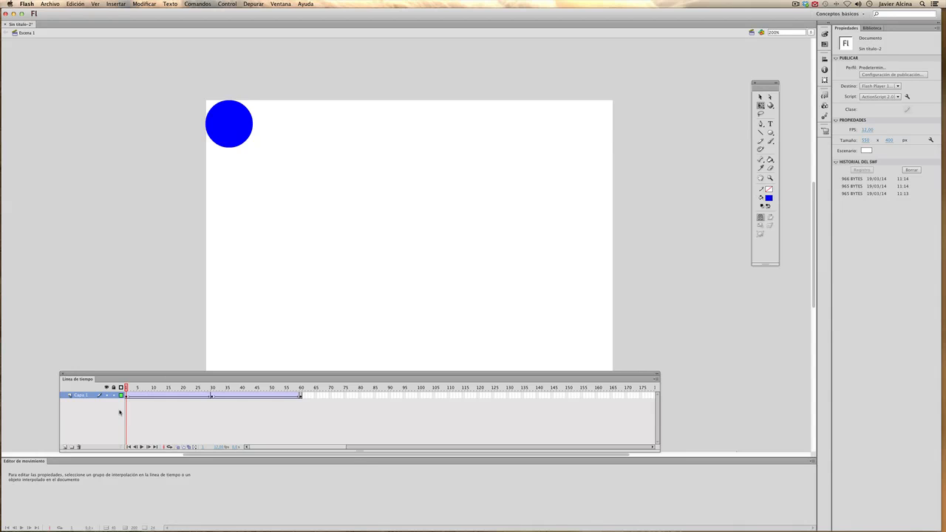
Add a new layer above Capa 1 and draw a bright green circle about 60 px wide, fitted into the stage's upper-right corner.
left_click(64, 447)
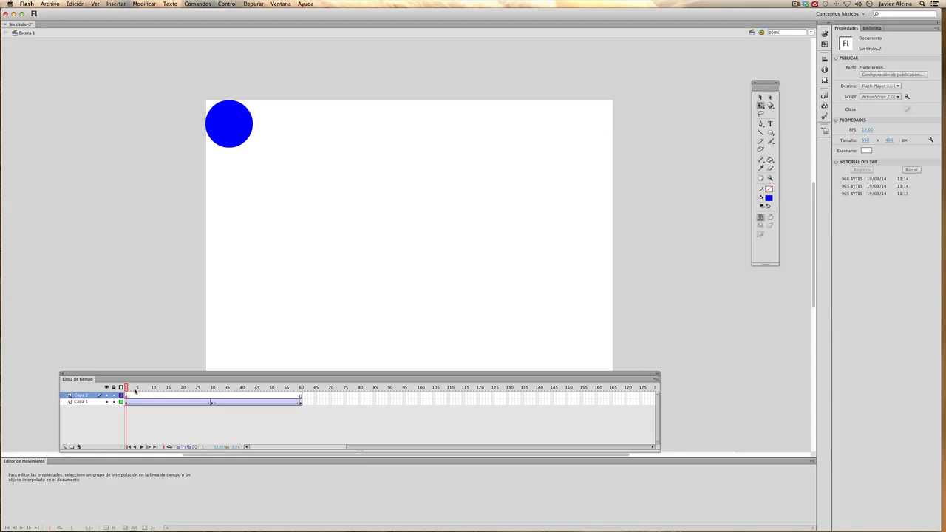
left_click(769, 197)
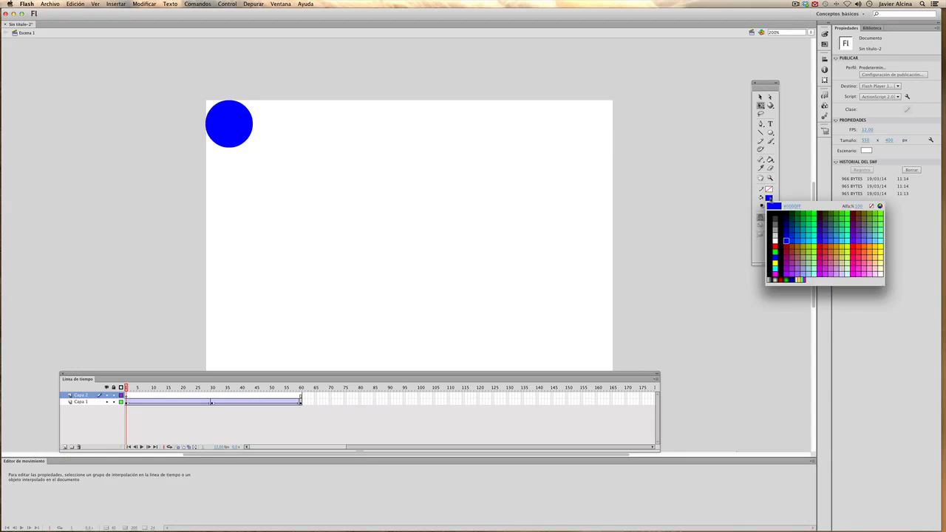
left_click(816, 229)
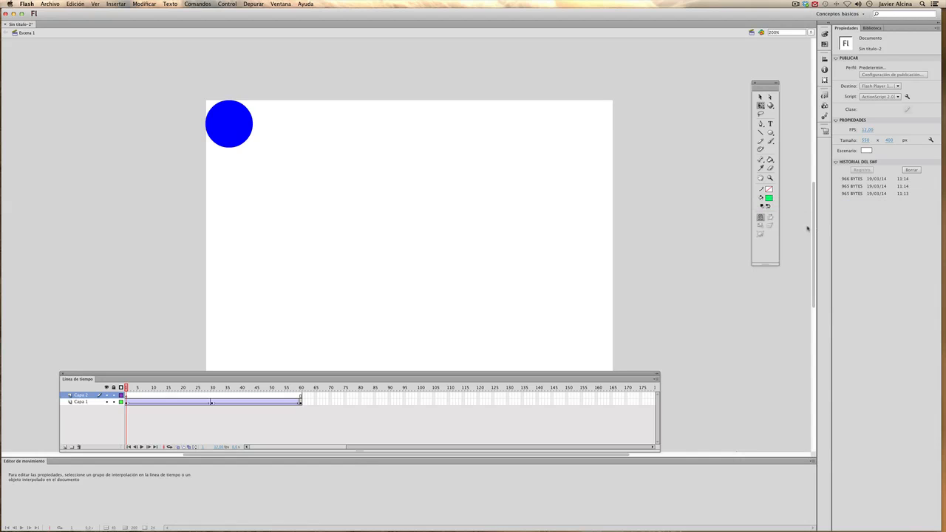
left_click(769, 132)
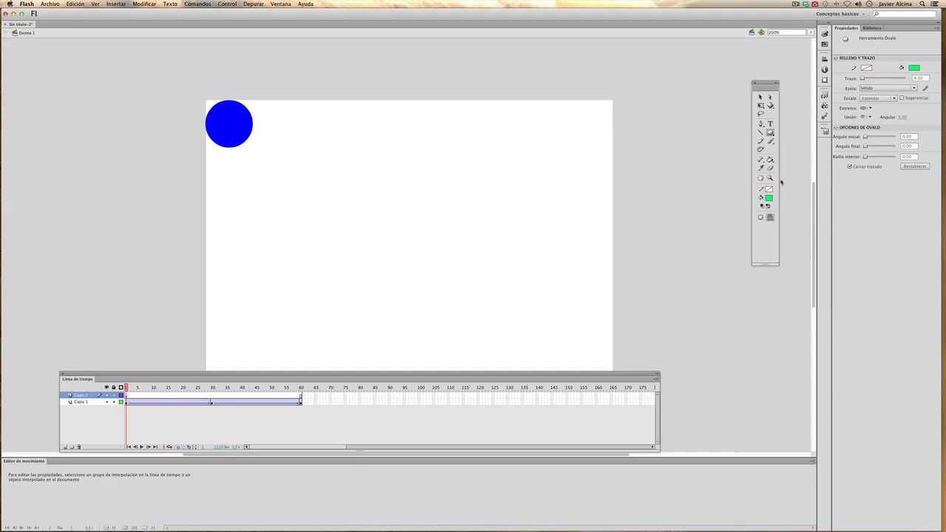
left_click_drag(581, 115, 610, 162)
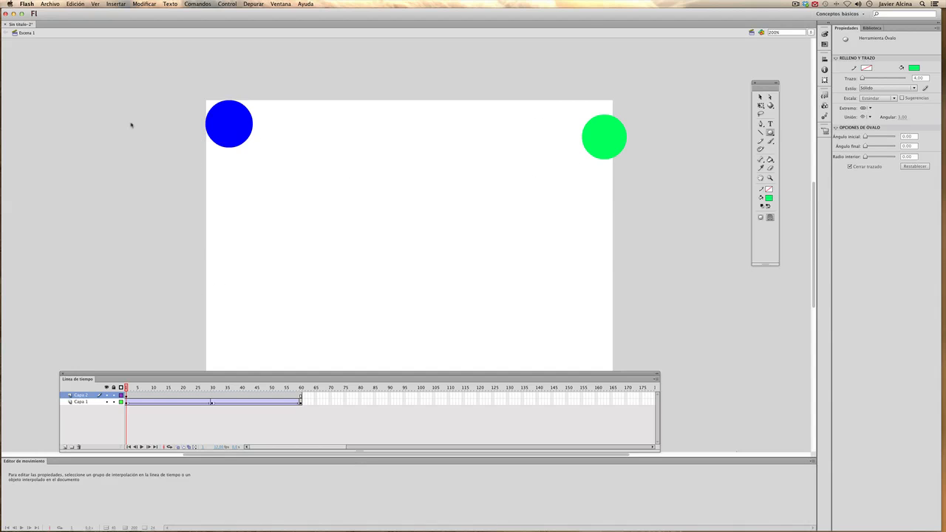
left_click(760, 98)
left_click_drag(592, 137, 577, 122)
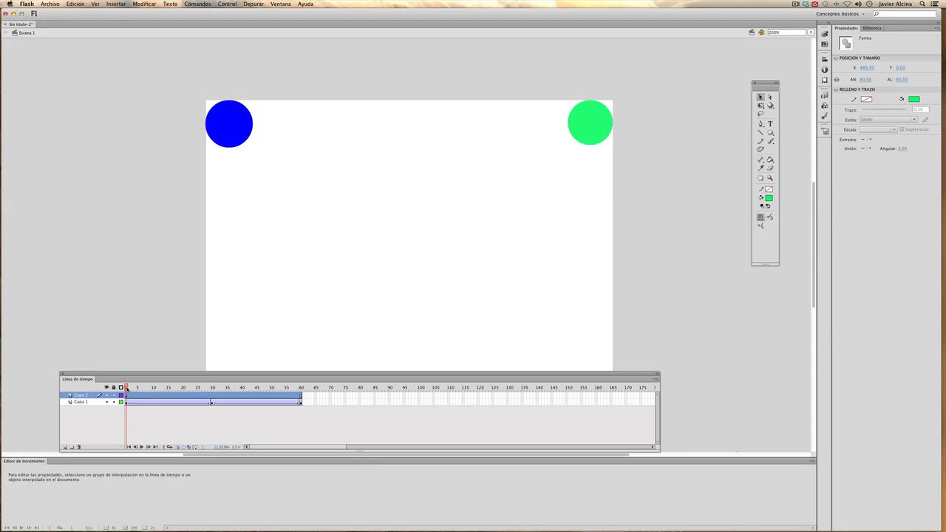
Insert a keyframe at frame 30 of the green circle's layer, Capa 2.
left_click(212, 396)
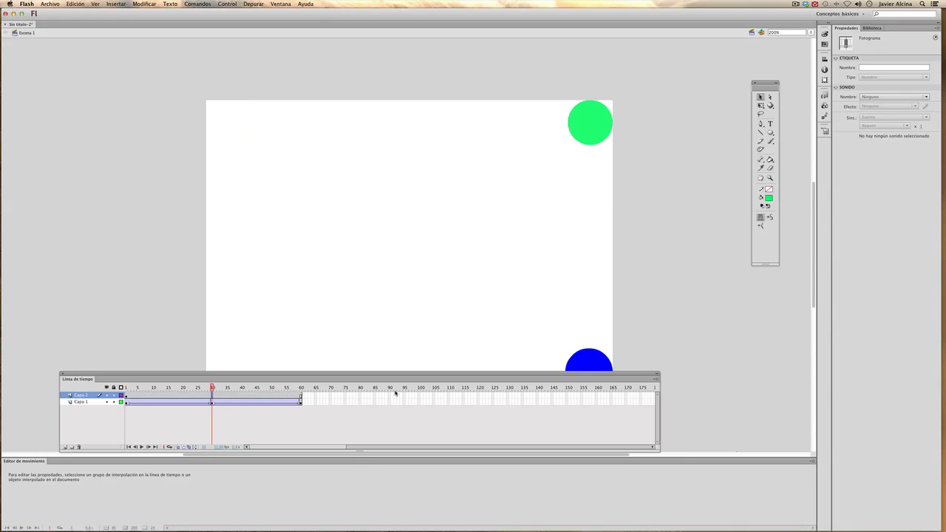
right_click(212, 399)
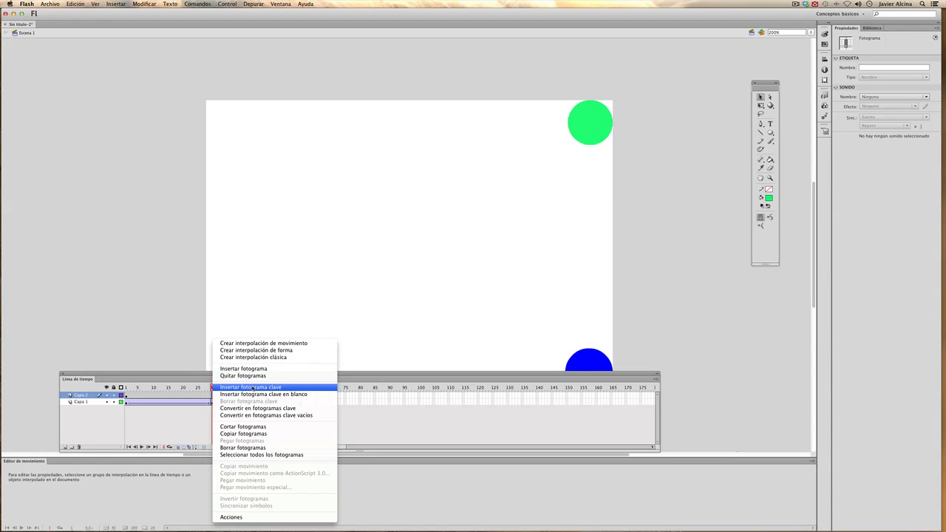
left_click(252, 387)
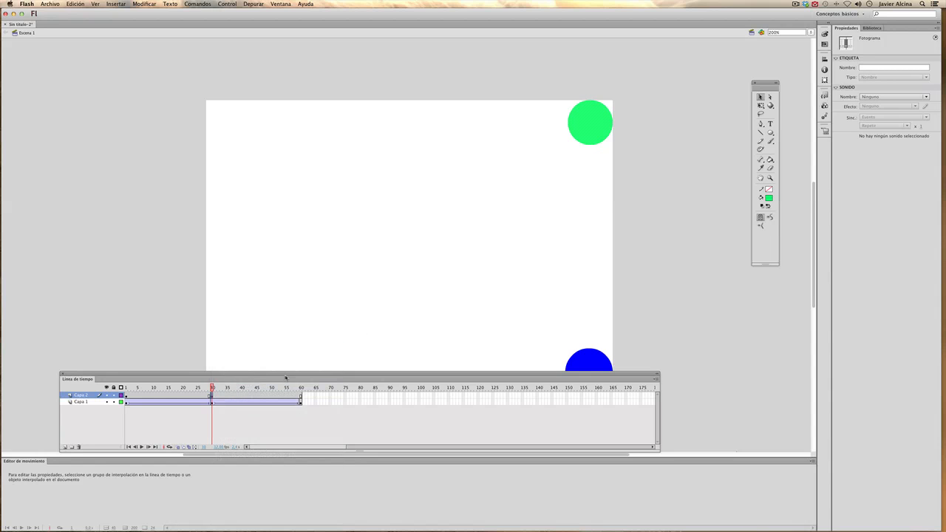
Move the green circle at frame 30 of Capa 2 to fit exactly into the stage's lower-left corner.
left_click_drag(596, 125, 243, 408)
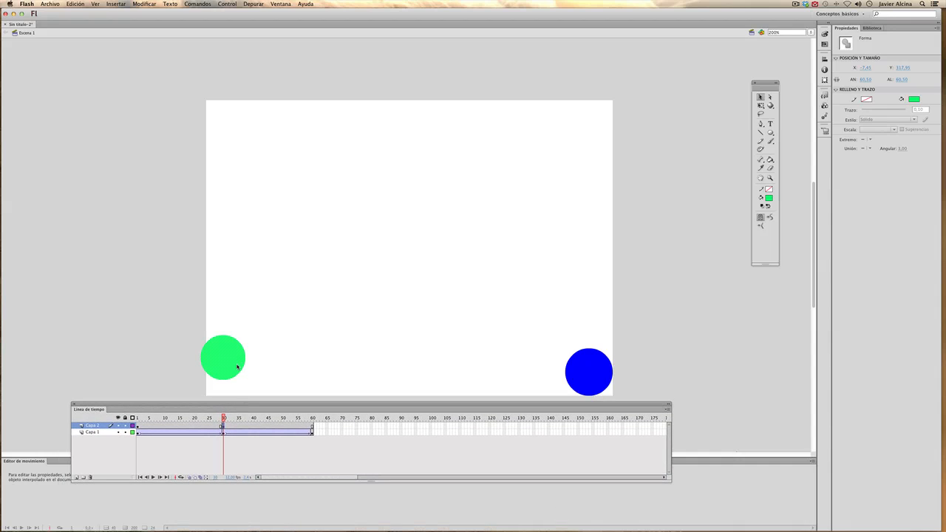
left_click_drag(237, 366, 243, 382)
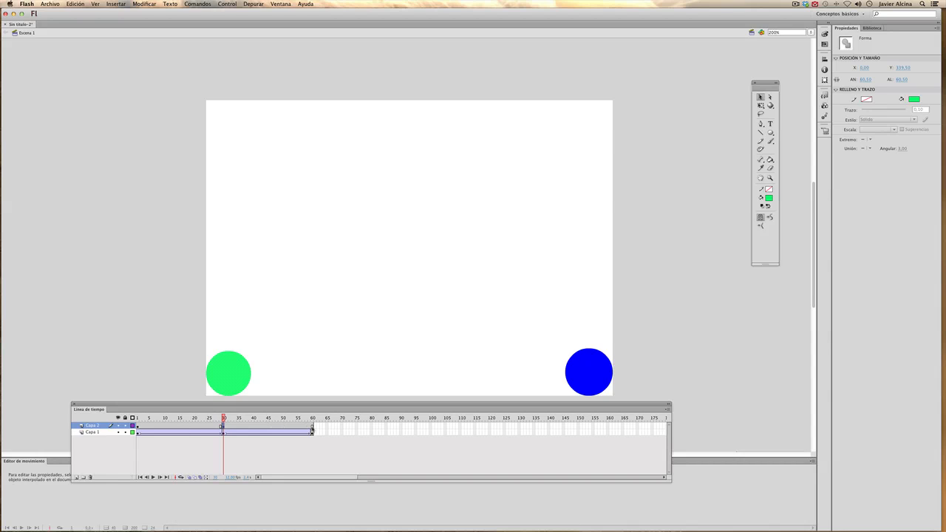
left_click(311, 427)
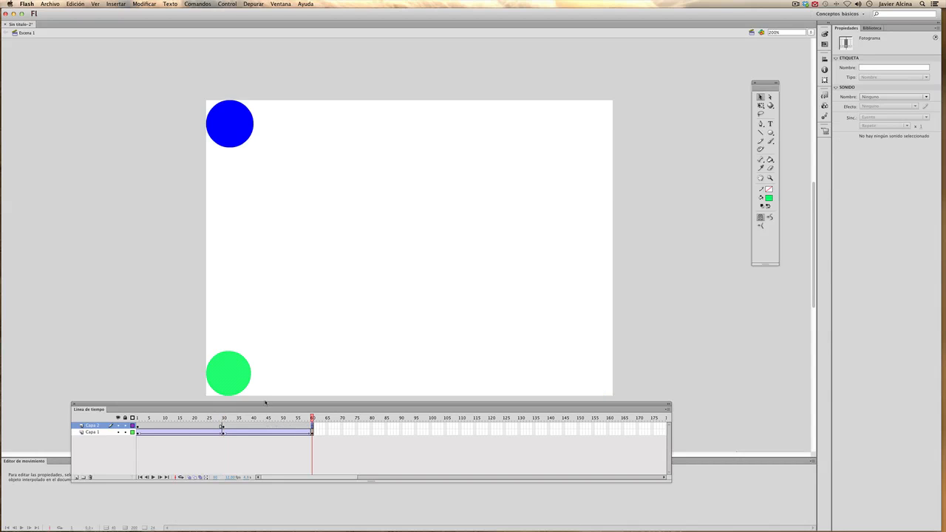
right_click(311, 428)
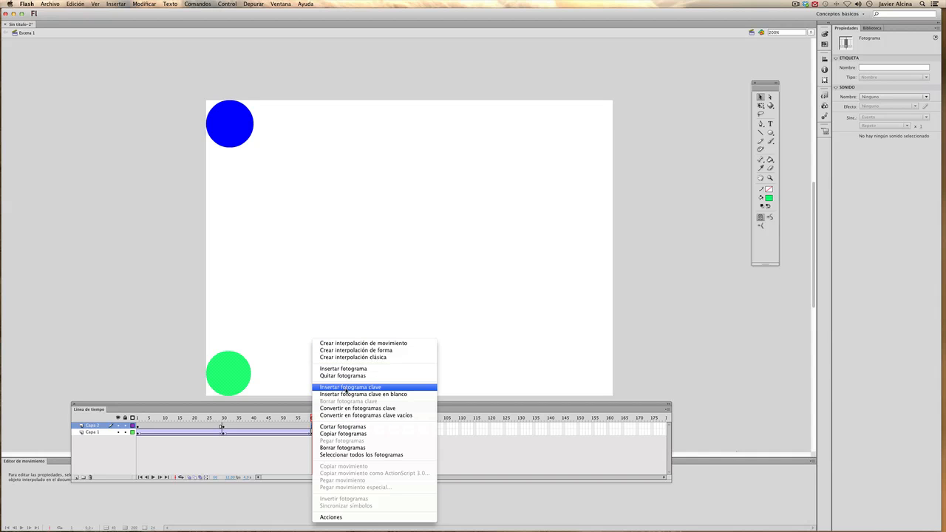
left_click(345, 395)
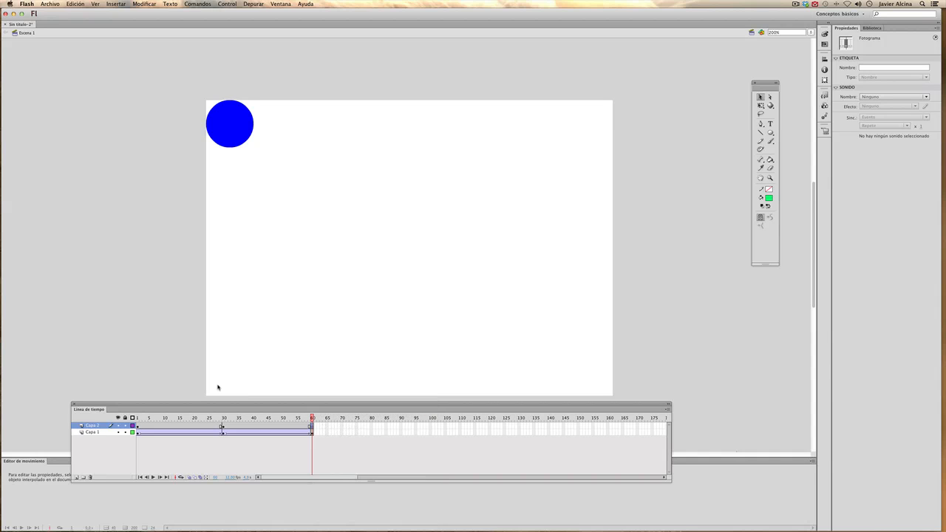
left_click(80, 4)
left_click(83, 13)
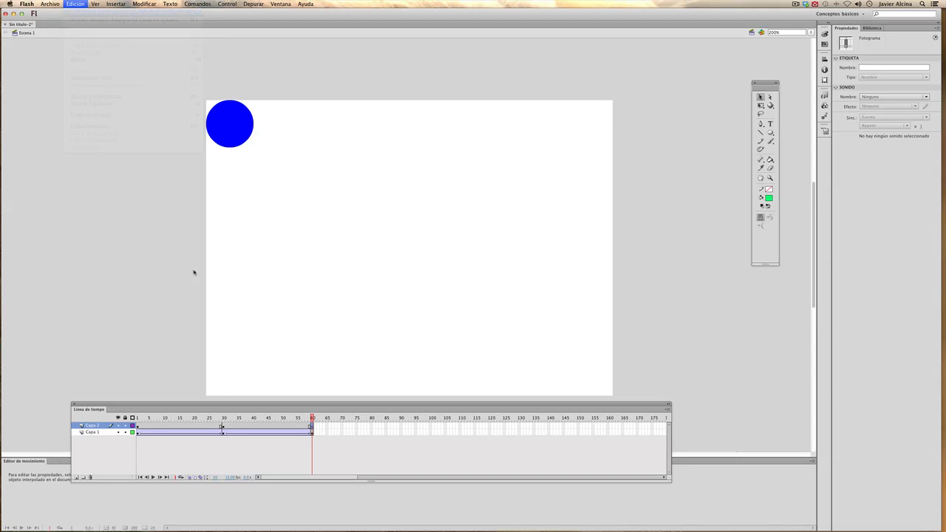
Insert a keyframe at frame 60 of Capa 2 and move the green circle there back into the stage's upper-right corner.
right_click(311, 427)
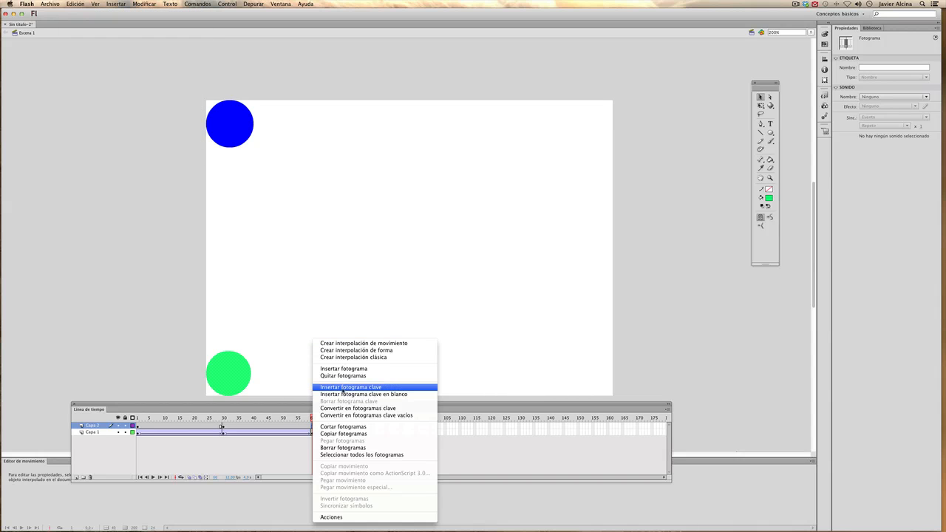
left_click(343, 388)
left_click_drag(225, 375, 589, 123)
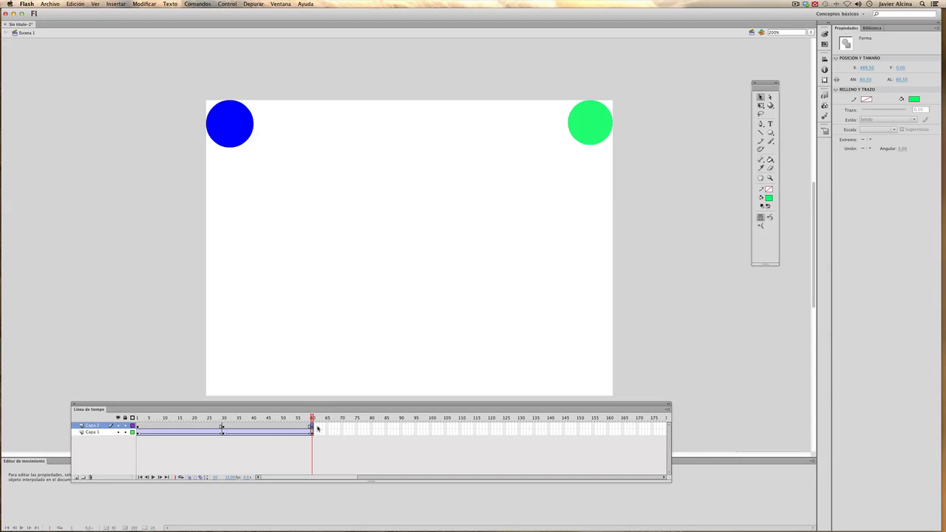
Create classic tweens on Capa 2 from frame 1 to 30 and from frame 30 to 60.
left_click(137, 427)
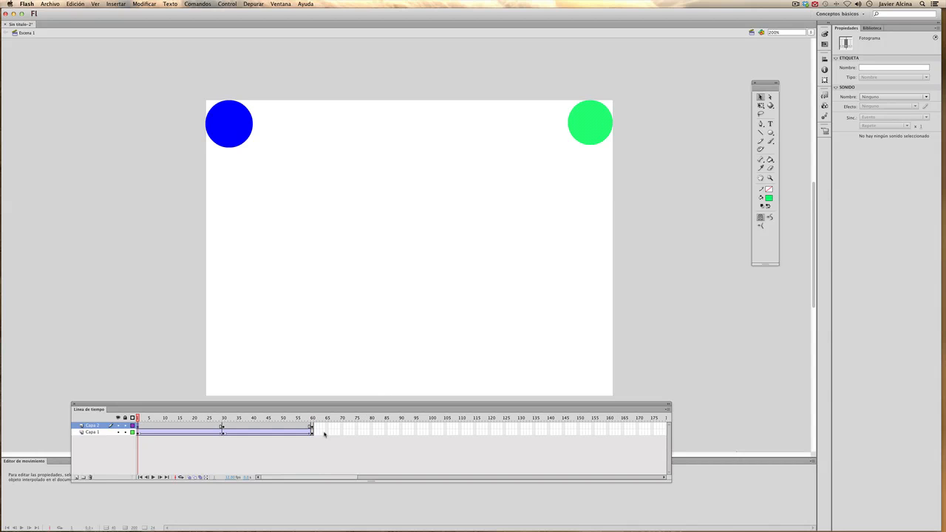
left_click(223, 427)
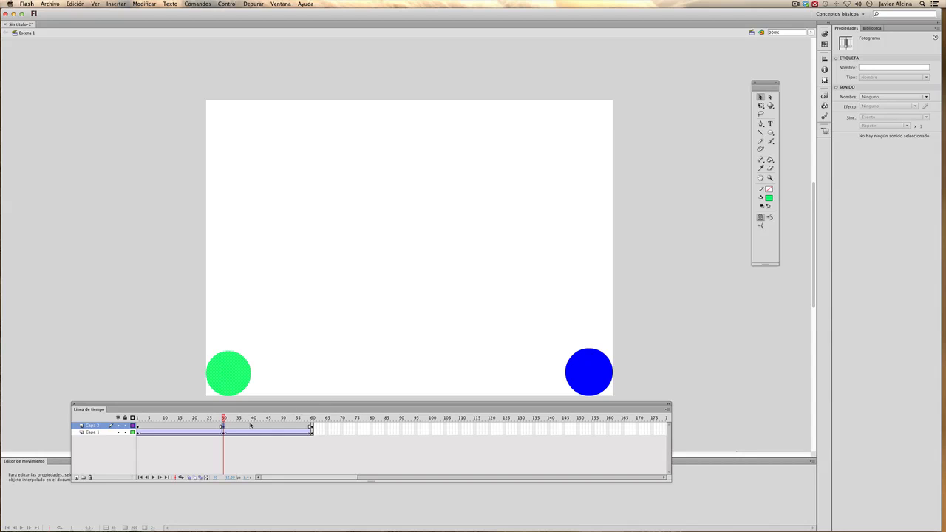
left_click(137, 427)
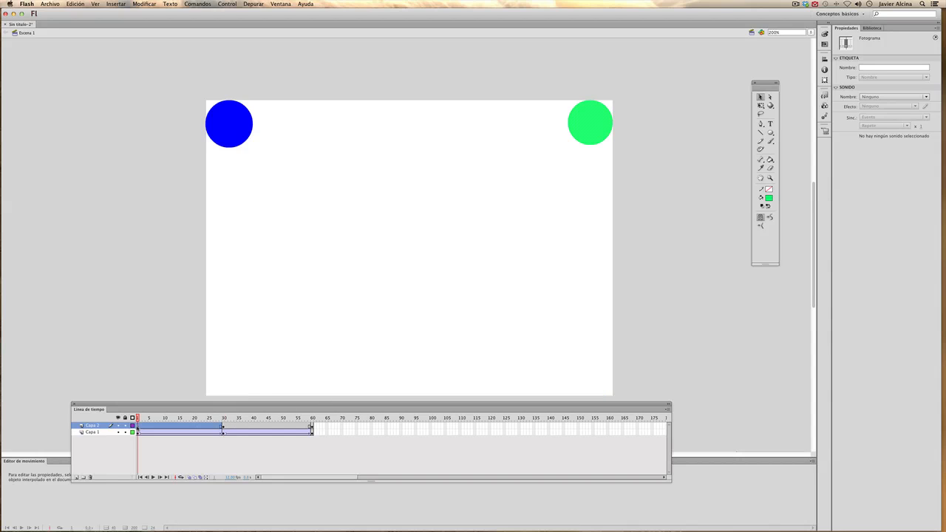
right_click(138, 427)
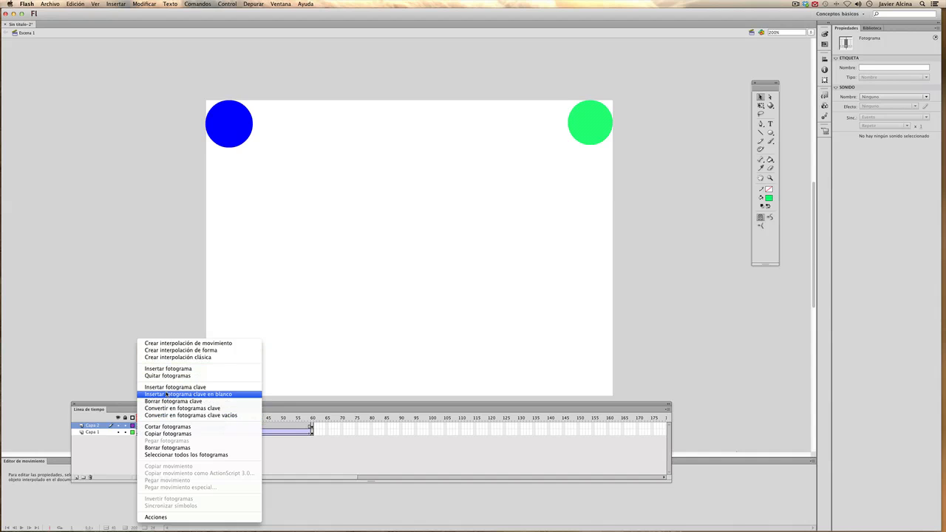
left_click(175, 357)
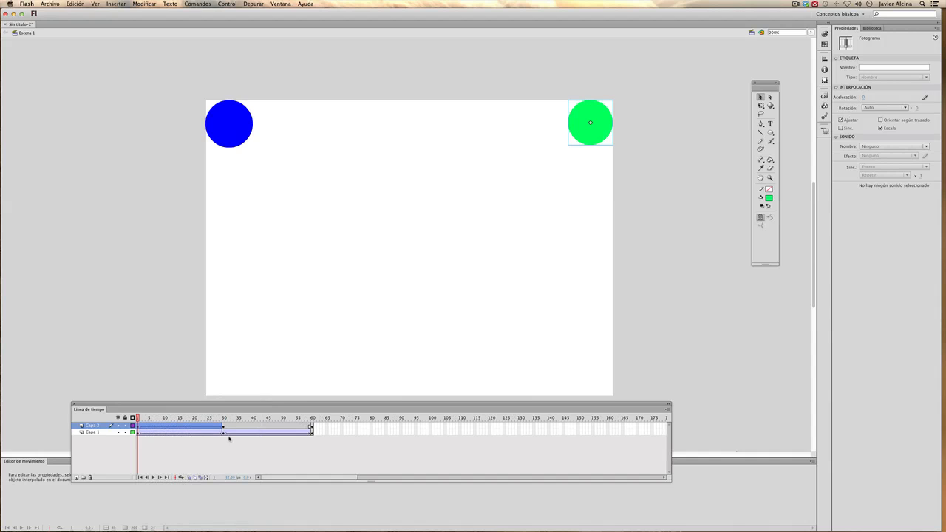
right_click(223, 428)
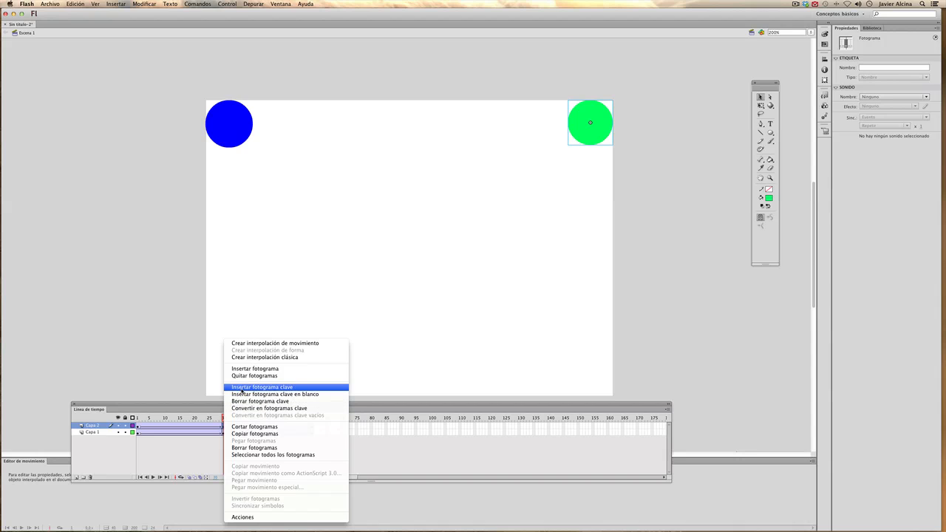
left_click(246, 357)
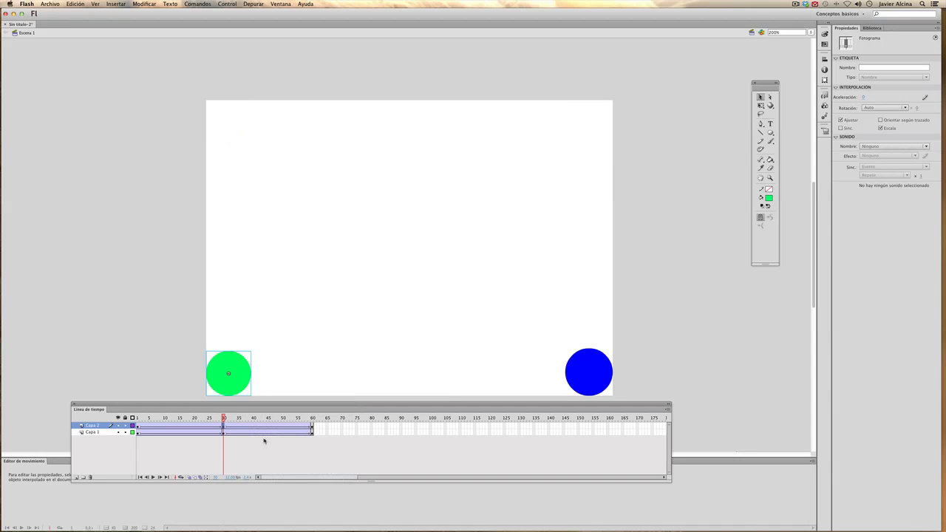
Scrub the playhead from frame 30 back to frame 1 to check both circles' crossing movement.
left_click_drag(223, 418, 179, 422)
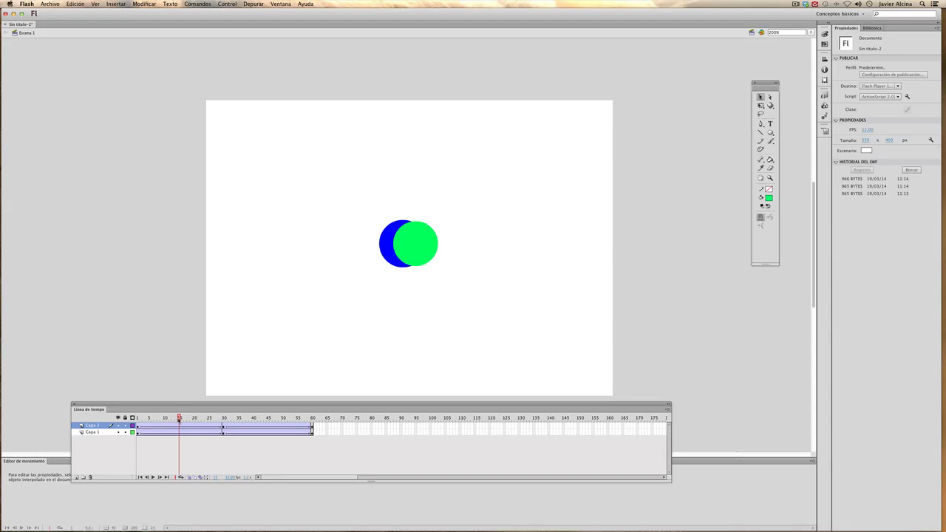
left_click_drag(179, 418, 137, 419)
Hide the green circle's layer, Capa 2, and play the blue circle's animation on Capa 1 up to frame 30.
left_click(96, 433)
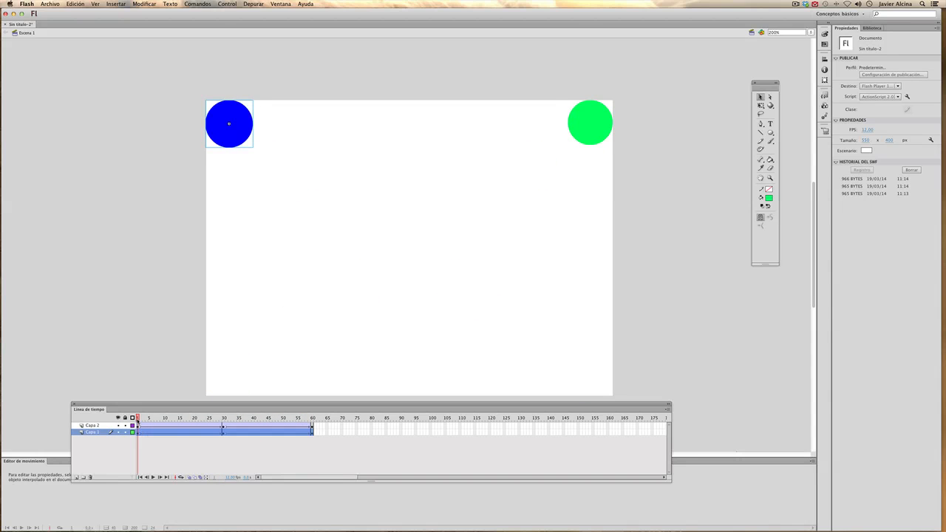
left_click_drag(137, 420, 135, 422)
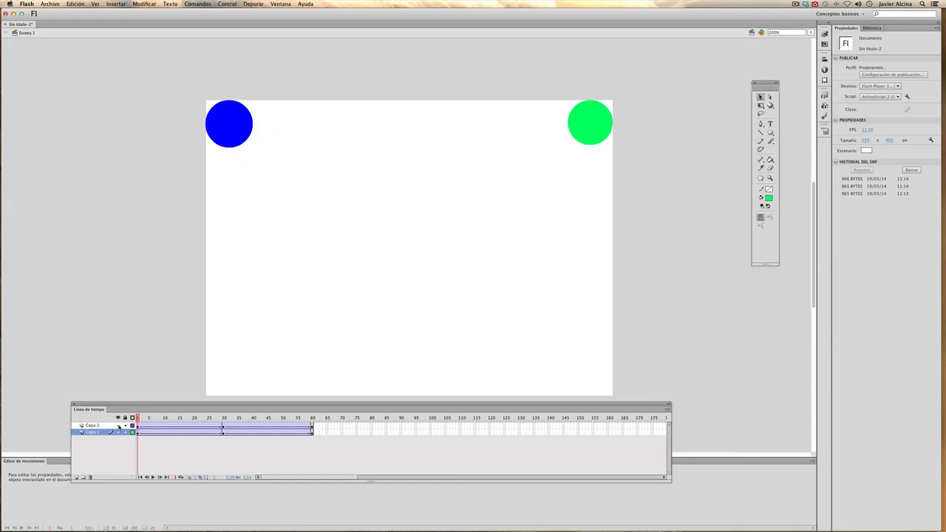
left_click(117, 425)
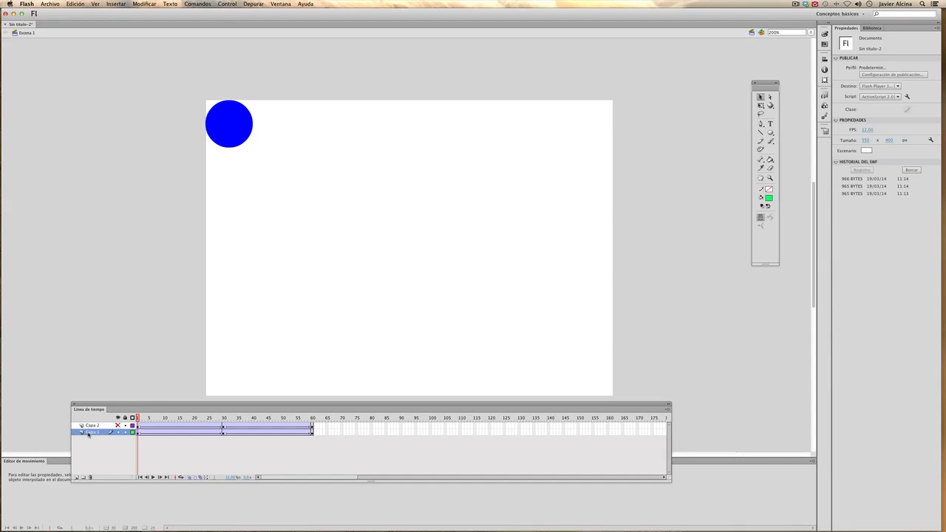
left_click(93, 433)
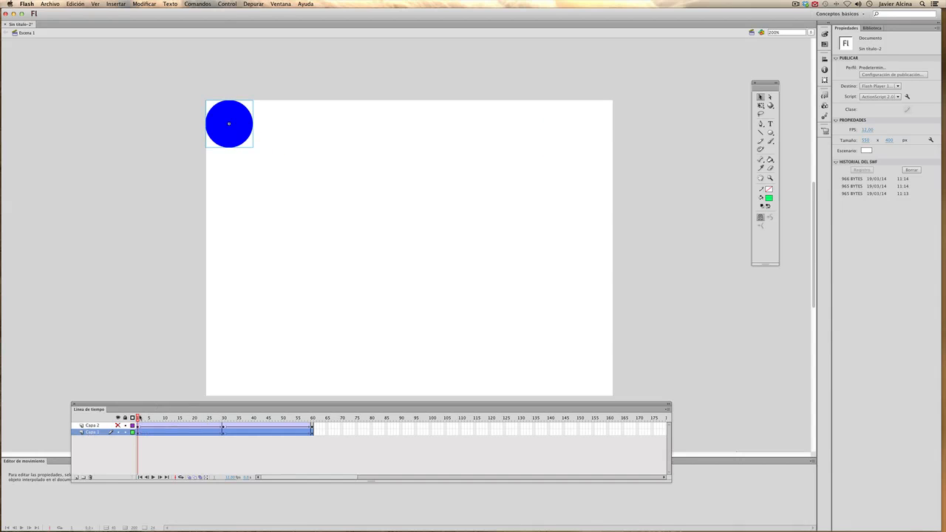
key("Return")
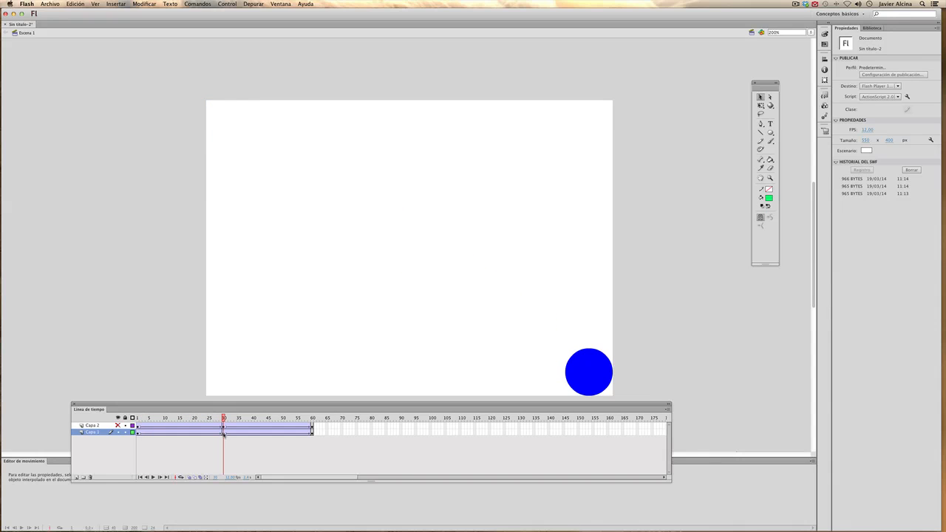
Scale the blue circle at frame 30 of Capa 1 down to about 34 px with Free Transform, keeping it in the stage's lower-right corner.
left_click(223, 432)
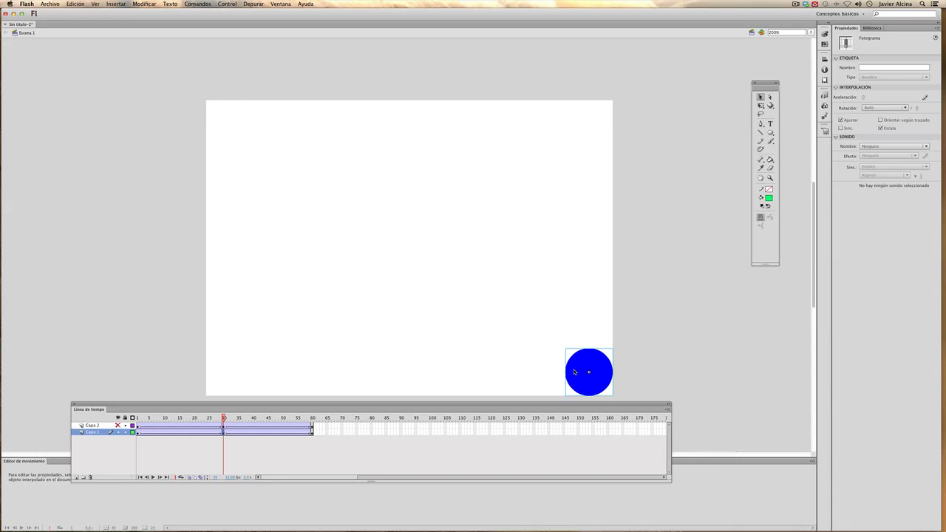
left_click(761, 106)
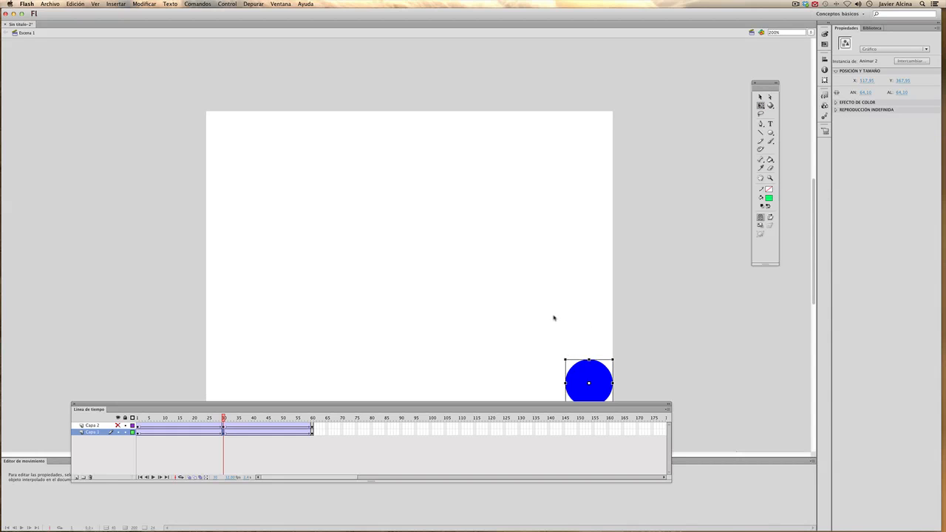
scroll(555, 312, "down", 3)
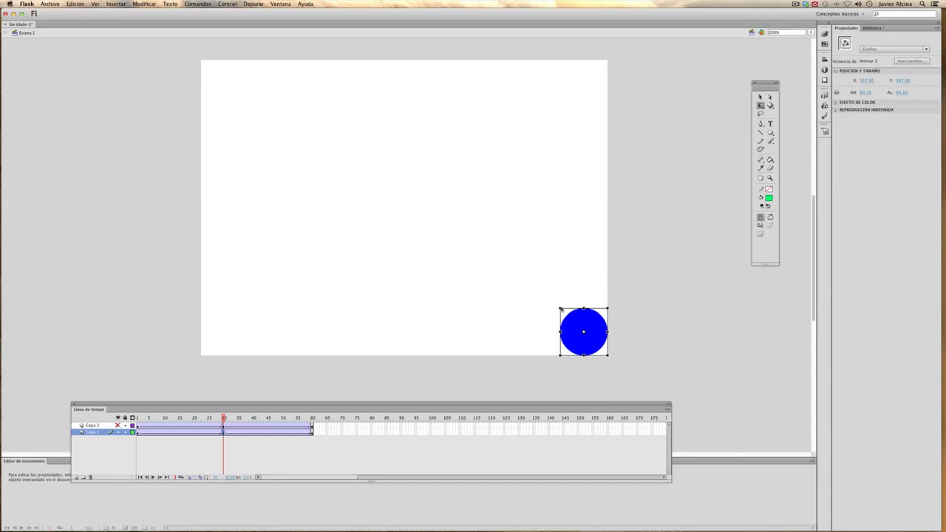
left_click_drag(560, 309, 605, 339)
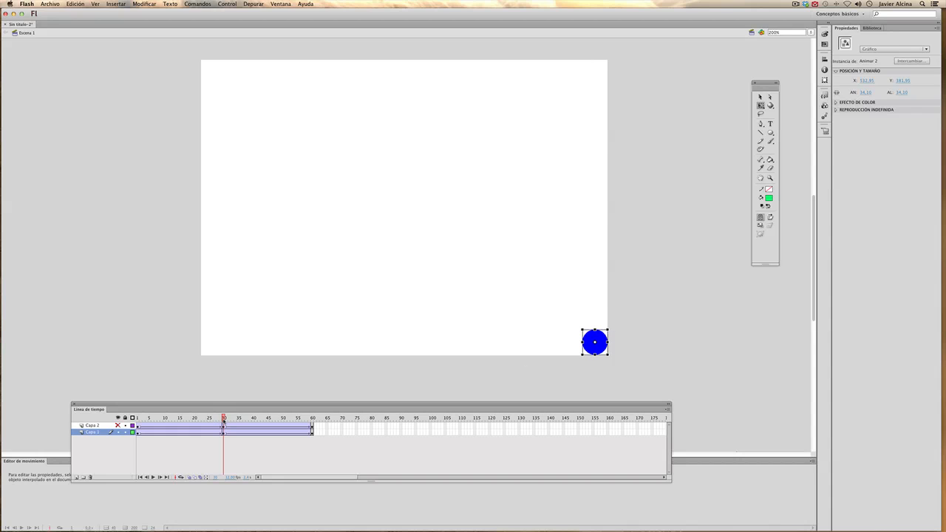
Scrub through the timeline around frame 30 to review the blue circle's change of size.
mouse_move(224, 420)
left_mouse_down()
mouse_move(137, 420)
mouse_move(315, 428)
mouse_move(144, 427)
mouse_move(138, 419)
mouse_move(223, 419)
left_mouse_up()
left_click(138, 426)
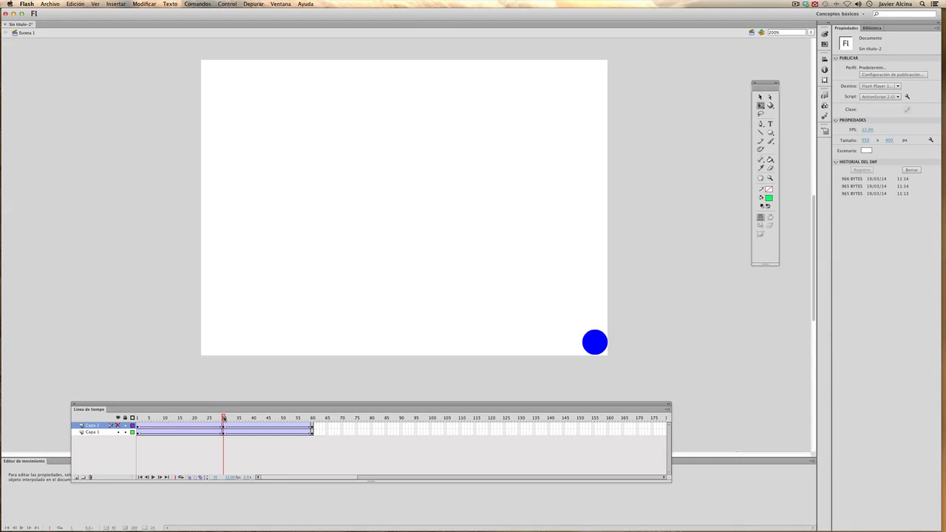
mouse_move(223, 419)
left_mouse_down()
mouse_move(157, 419)
mouse_move(224, 425)
left_mouse_up()
left_click(223, 429)
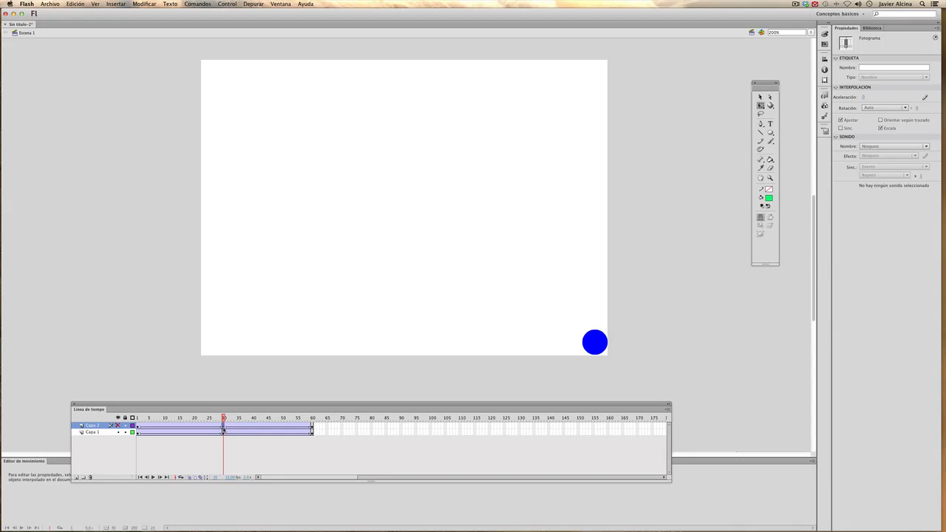
Add a classic motion guide to the blue circle's layer, Capa 1, and switch to the Pencil tool.
left_click(591, 348)
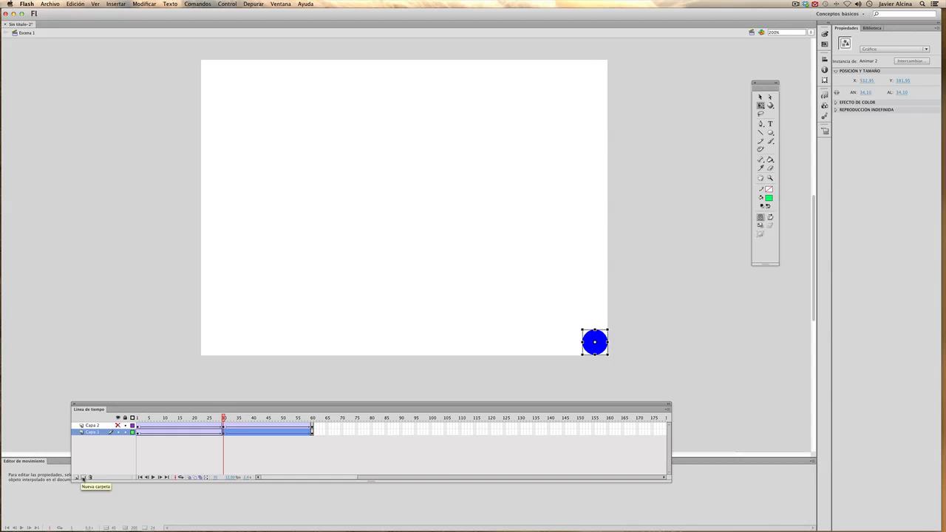
right_click(87, 432)
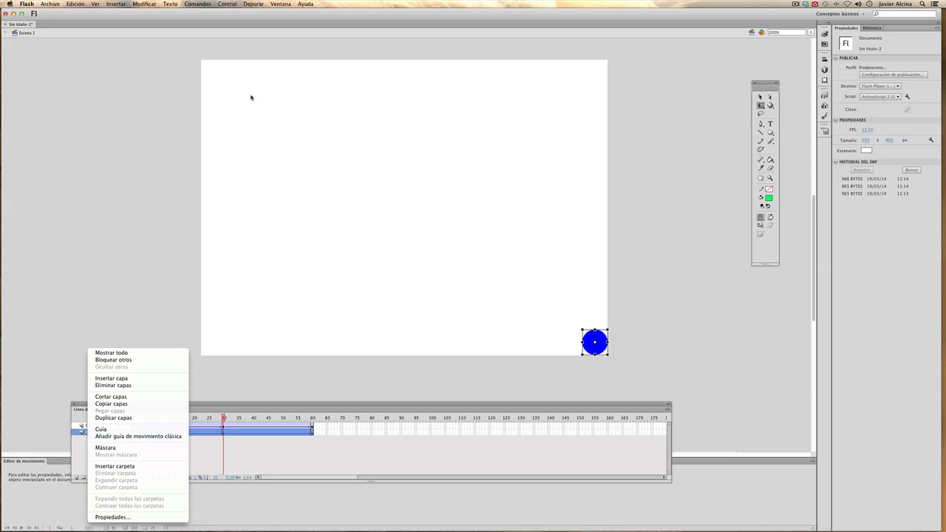
left_click(222, 83)
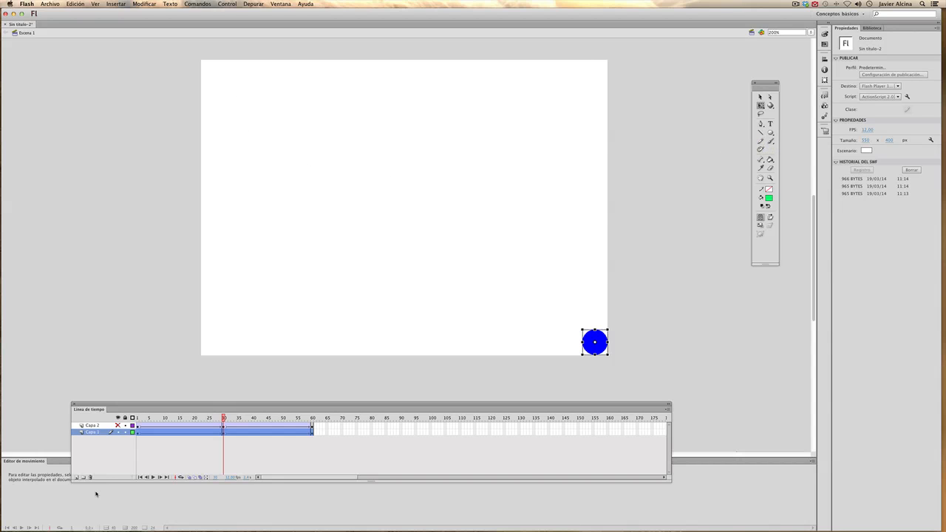
right_click(94, 434)
left_click(106, 437)
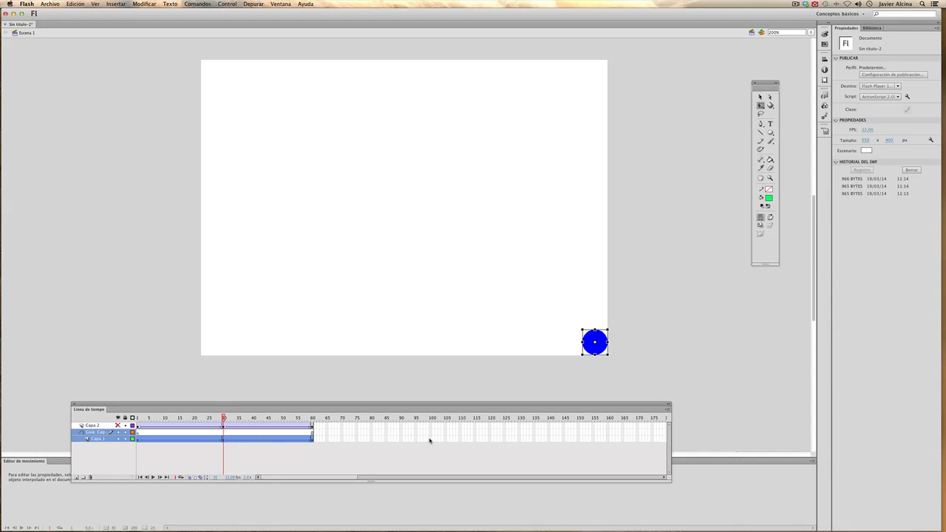
left_click(760, 140)
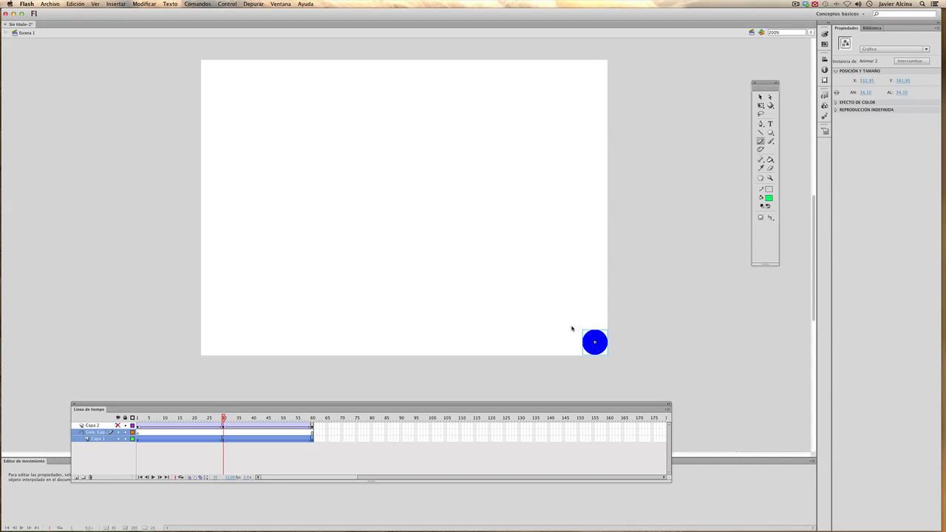
mouse_move(596, 343)
left_mouse_down()
mouse_move(589, 318)
mouse_move(546, 258)
mouse_move(512, 258)
mouse_move(481, 248)
left_mouse_up()
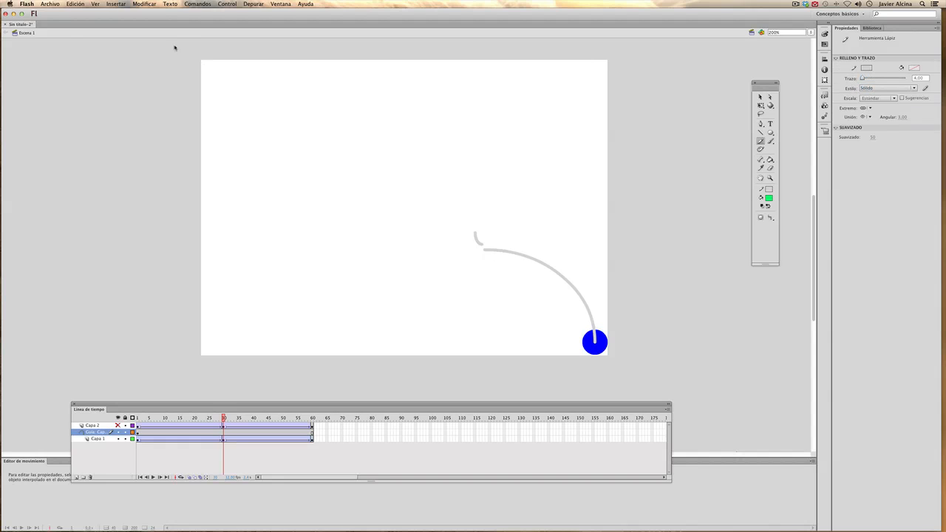
left_click(75, 3)
left_click(89, 15)
left_click(75, 4)
left_click(88, 15)
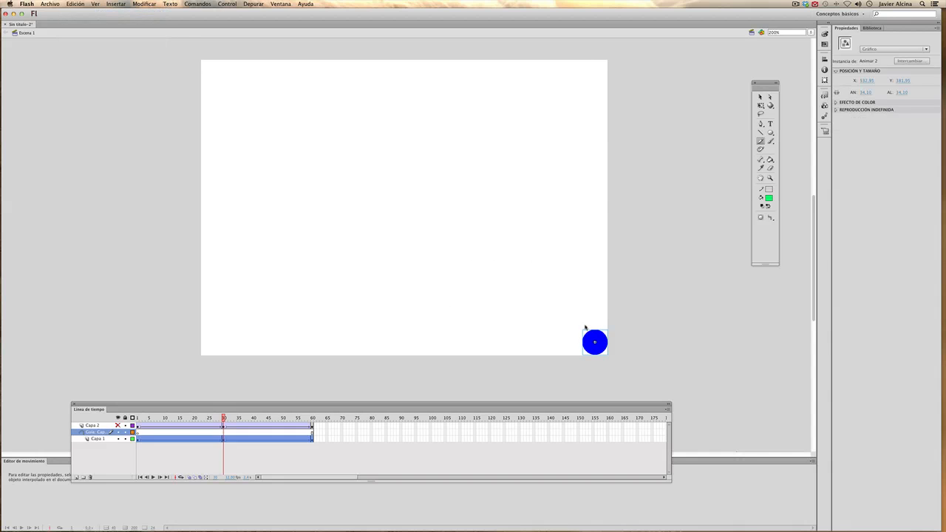
Draw a wavy path on the guide layer from the small blue circle's centre to the stage's upper-left corner.
mouse_move(596, 343)
left_mouse_down()
mouse_move(524, 273)
mouse_move(459, 274)
mouse_move(415, 260)
mouse_move(394, 176)
mouse_move(367, 164)
mouse_move(313, 185)
mouse_move(287, 166)
mouse_move(277, 117)
mouse_move(206, 61)
left_mouse_up()
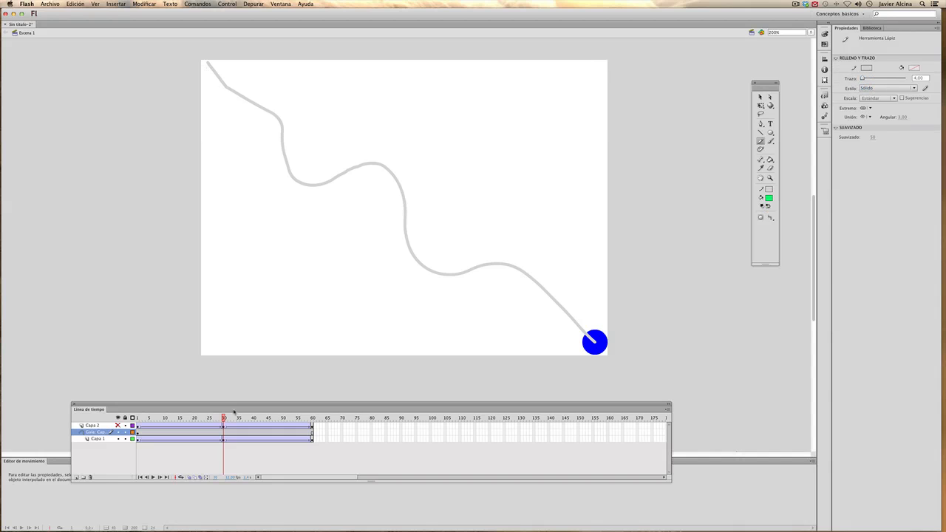
Reposition the timeline slightly higher and select the frame 30 keyframe of Capa 1 with the Selection tool.
left_click_drag(219, 404, 233, 388)
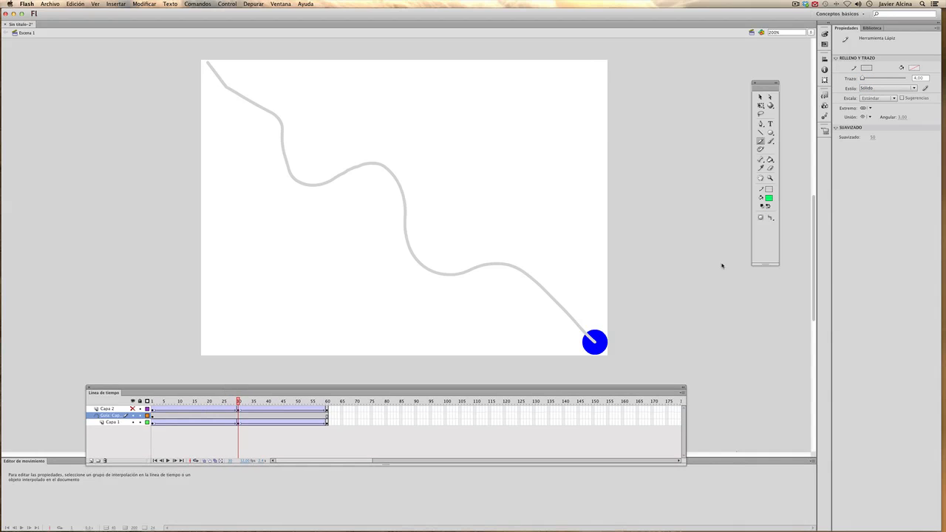
left_click(760, 97)
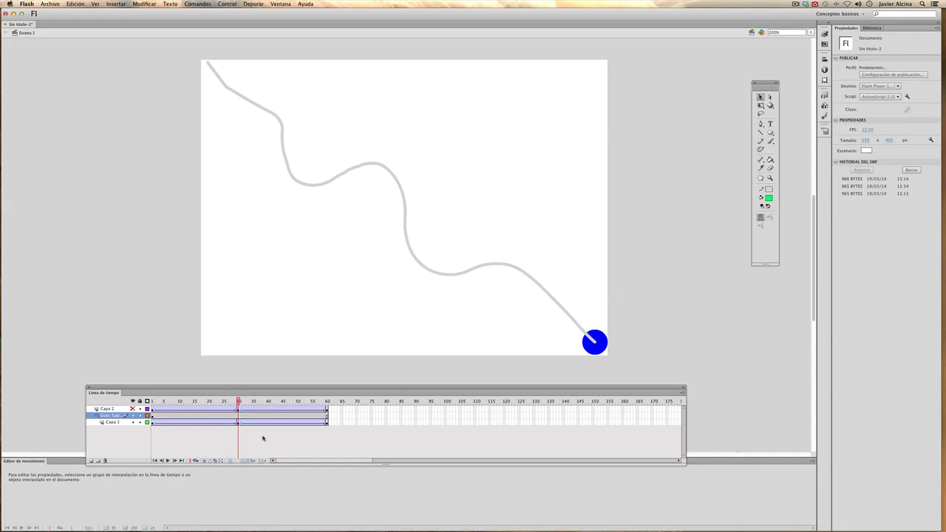
left_click(236, 418)
left_click(238, 424)
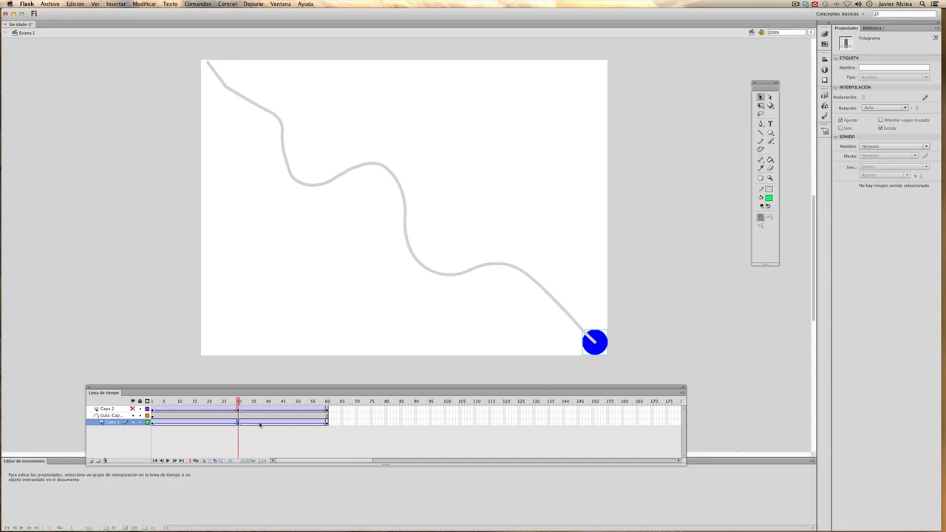
Return to frame 1 and check the blue circle against the start of the guide path by selecting each of them.
left_click_drag(239, 405, 154, 405)
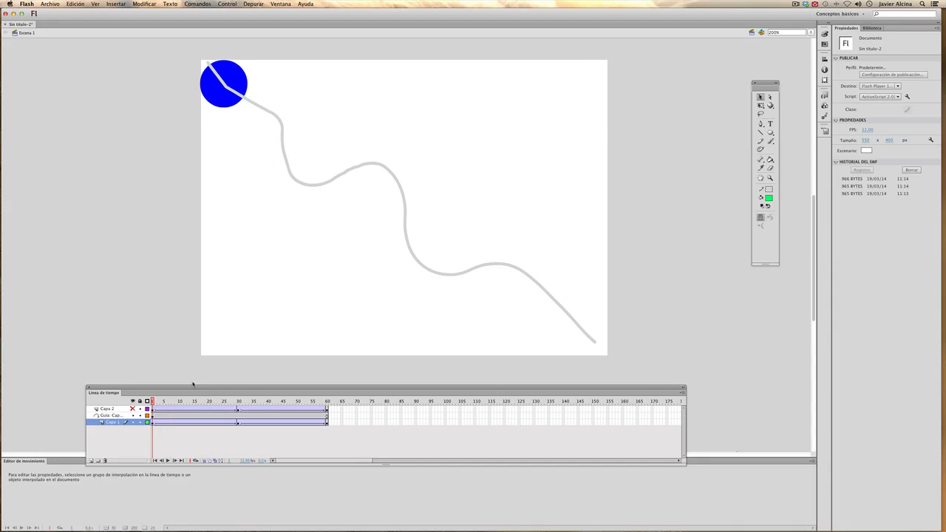
left_click(213, 86)
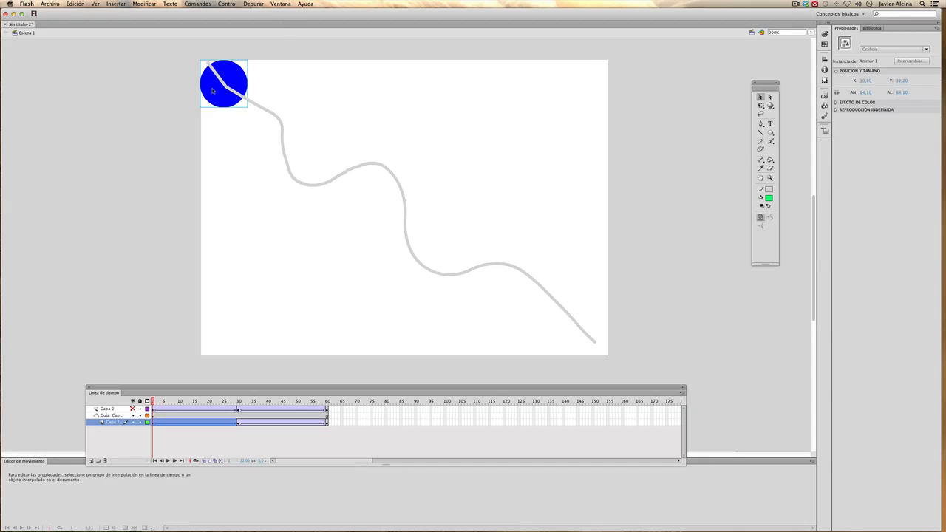
left_click(219, 80)
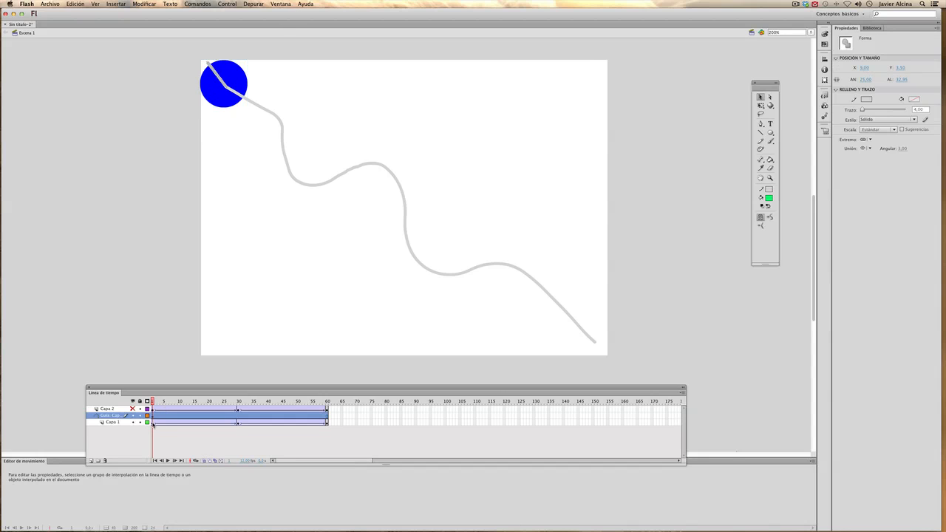
left_click_drag(152, 403, 127, 415)
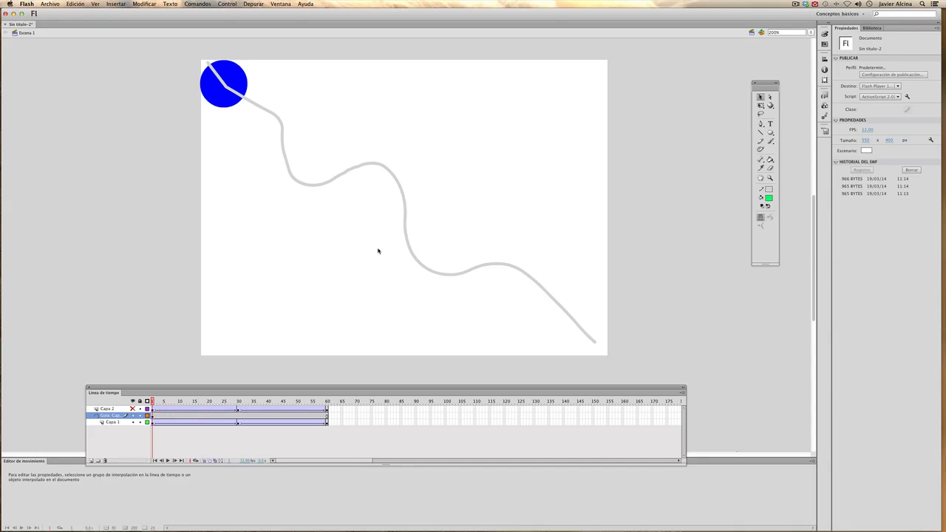
Test the movie to watch both circles' animation, including the blue one with its guide, and close the preview.
left_click(227, 3)
mouse_move(296, 57)
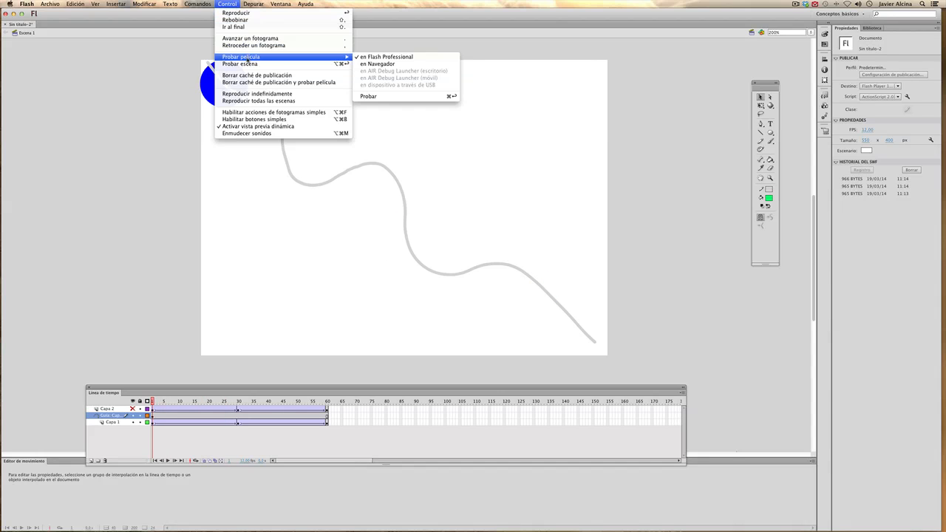
left_click(402, 97)
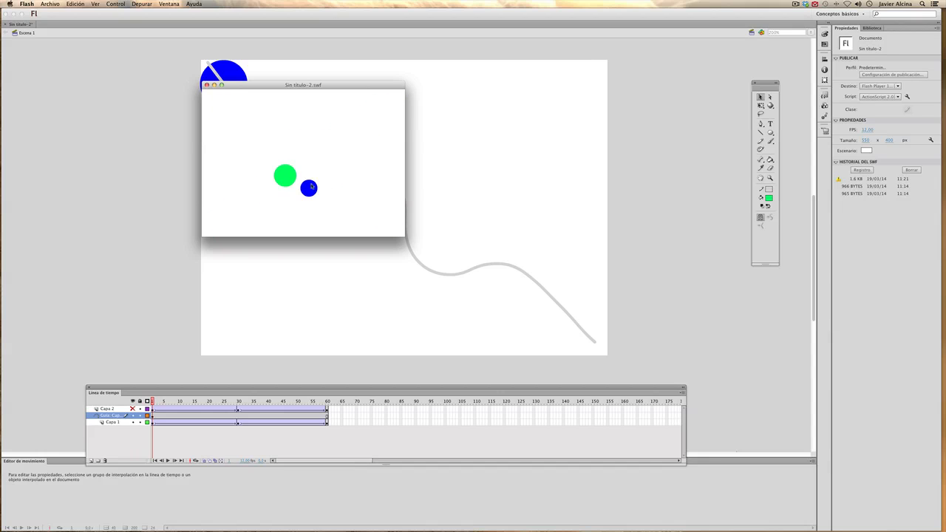
left_click(207, 85)
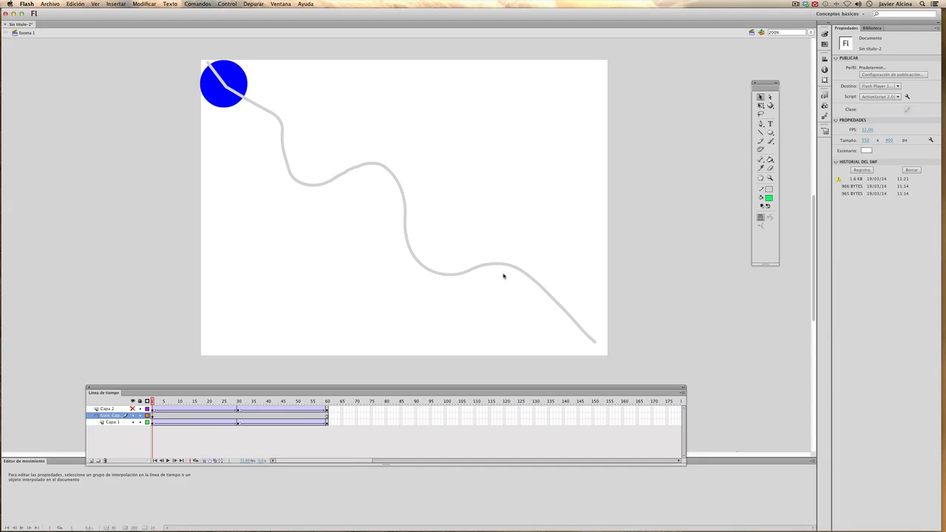
Select the blue circle at frame 1 and examine its colour effect, looping and symbol type options, keeping it as Gráfico.
left_click(223, 93)
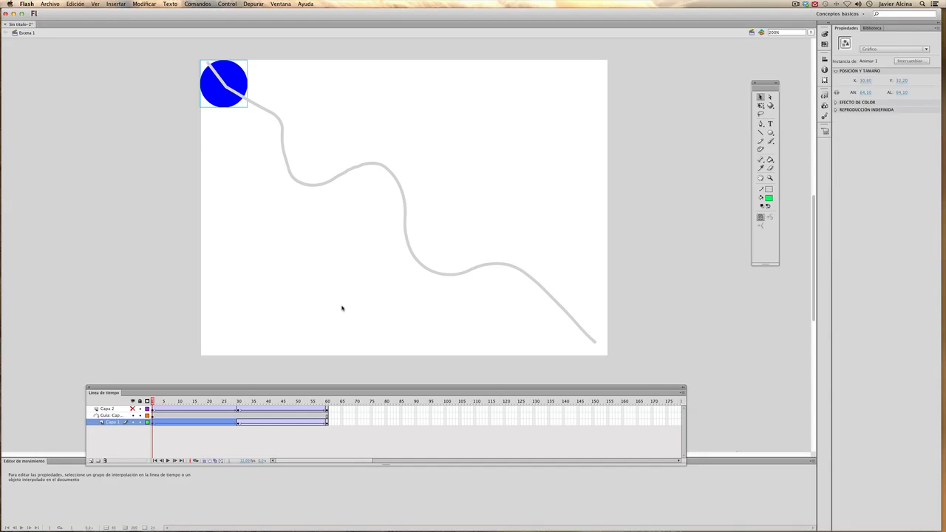
left_click(874, 49)
left_click(879, 43)
left_click(836, 102)
left_click(835, 164)
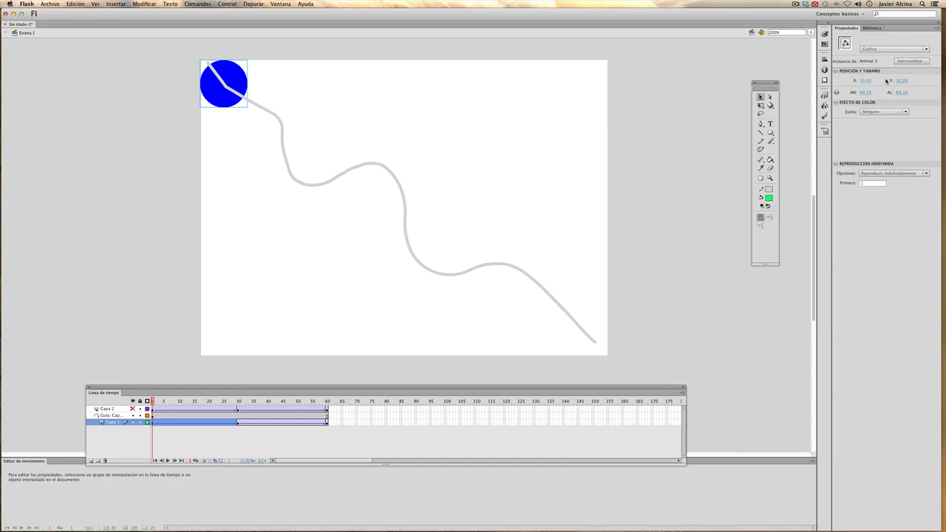
left_click(872, 50)
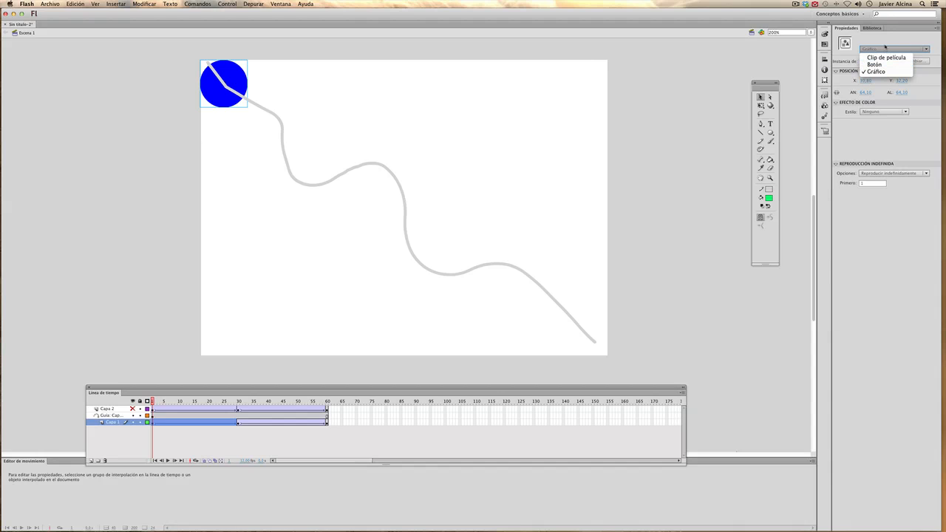
left_click(883, 41)
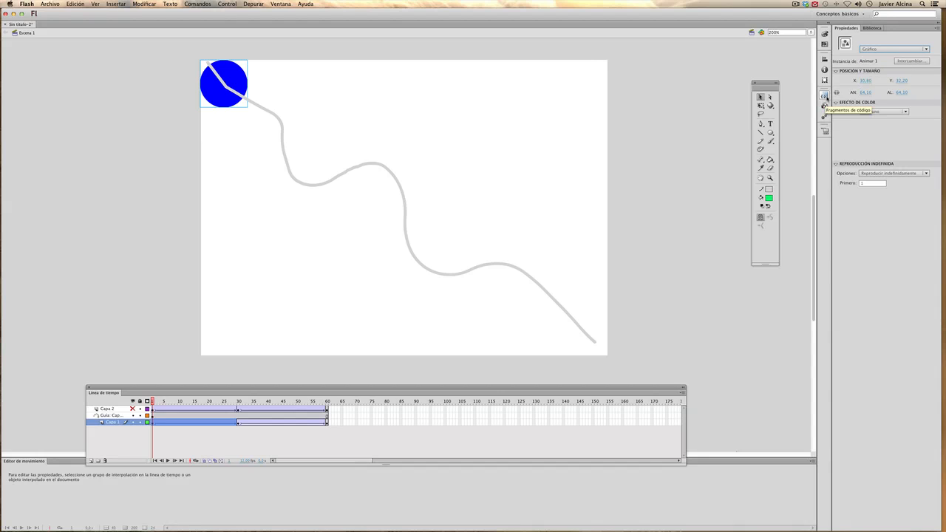
Look through the swatches, alignment, information, components and project settings with the blue circle selected.
left_click(825, 33)
left_click(825, 43)
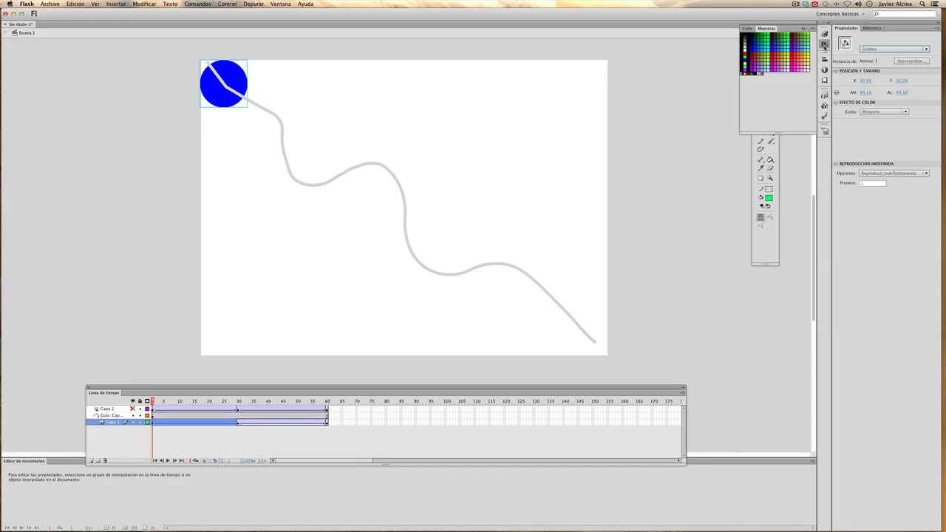
left_click(824, 59)
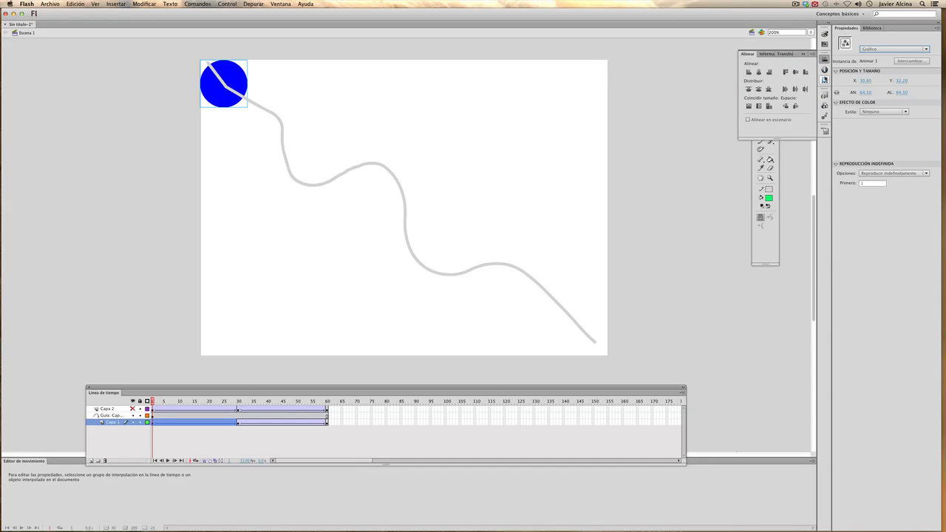
left_click(824, 80)
left_click(825, 70)
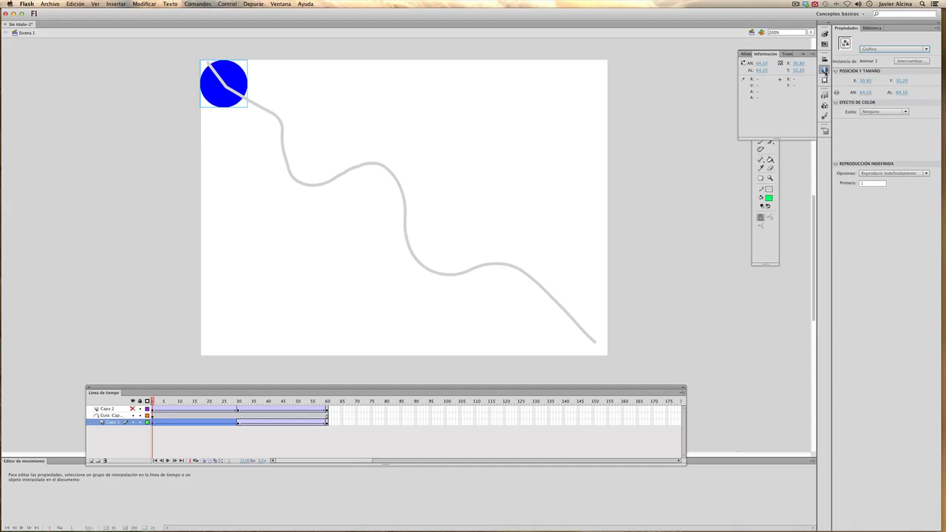
left_click(825, 95)
left_click(825, 105)
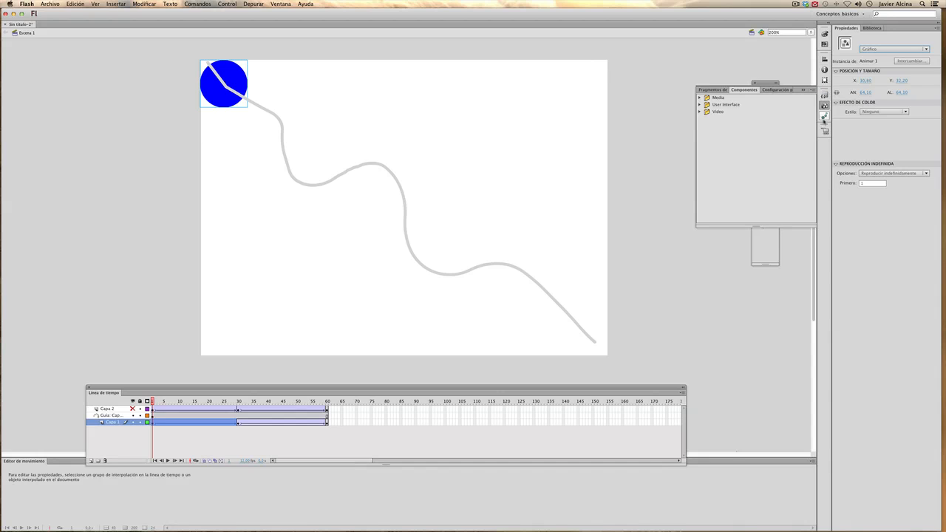
left_click(826, 131)
left_click(826, 132)
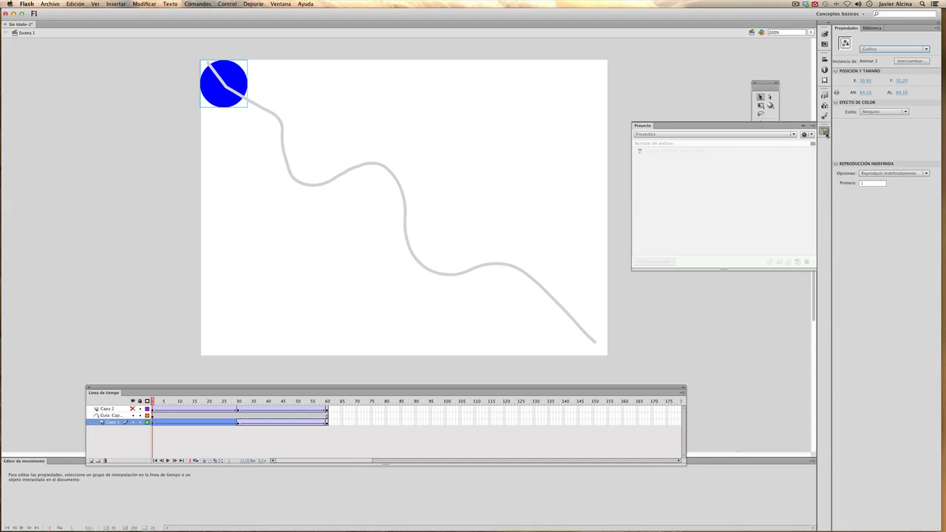
left_click(803, 127)
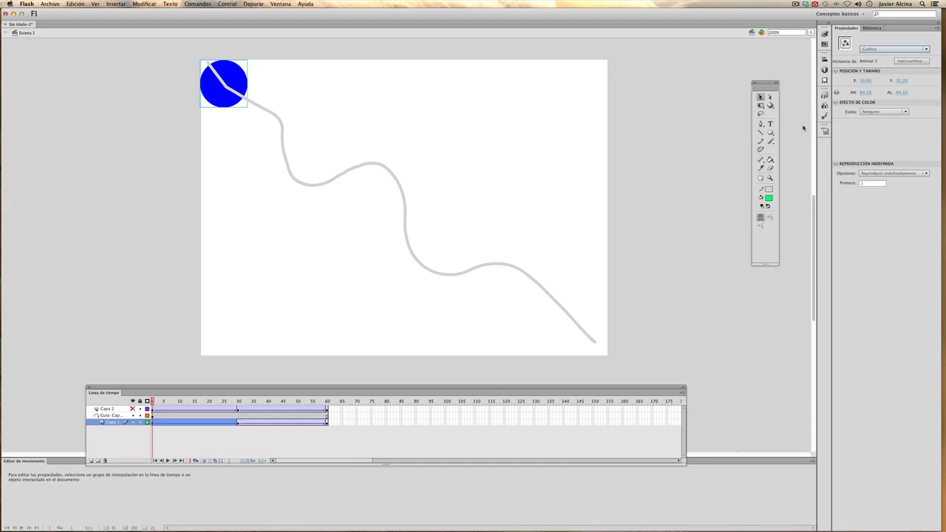
Bring the whole stage back into view with the Hand tool and reselect the blue circle at frame 1.
scroll(612, 221, "up", 2)
scroll(612, 222, "up", 1)
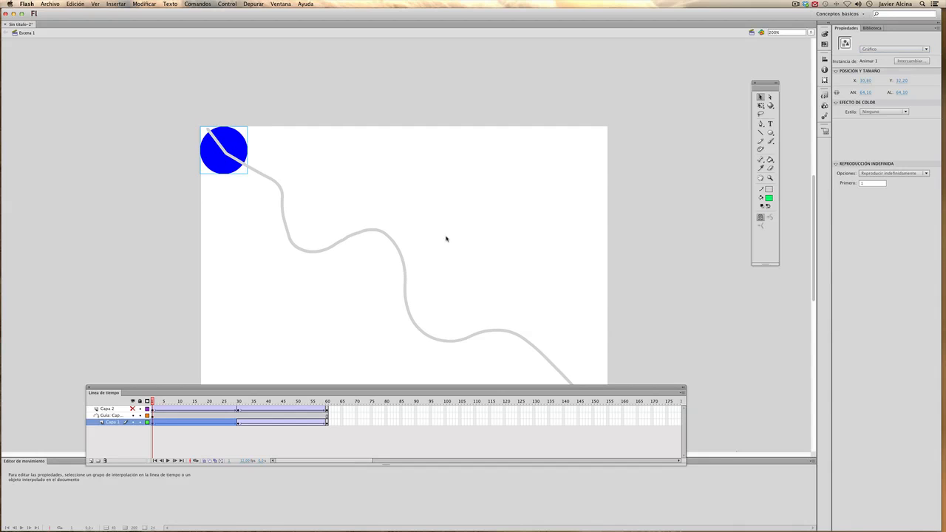
left_click(447, 207)
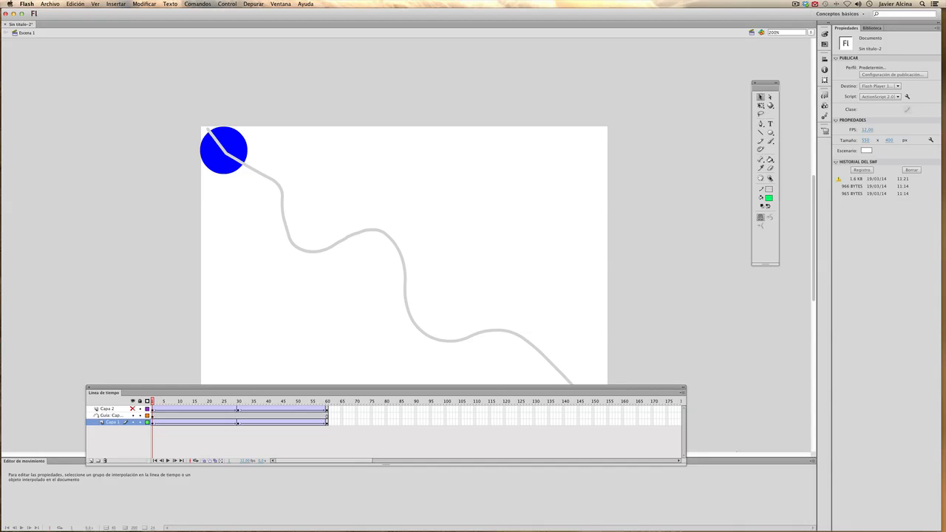
left_click(761, 179)
left_click_drag(414, 271, 416, 205)
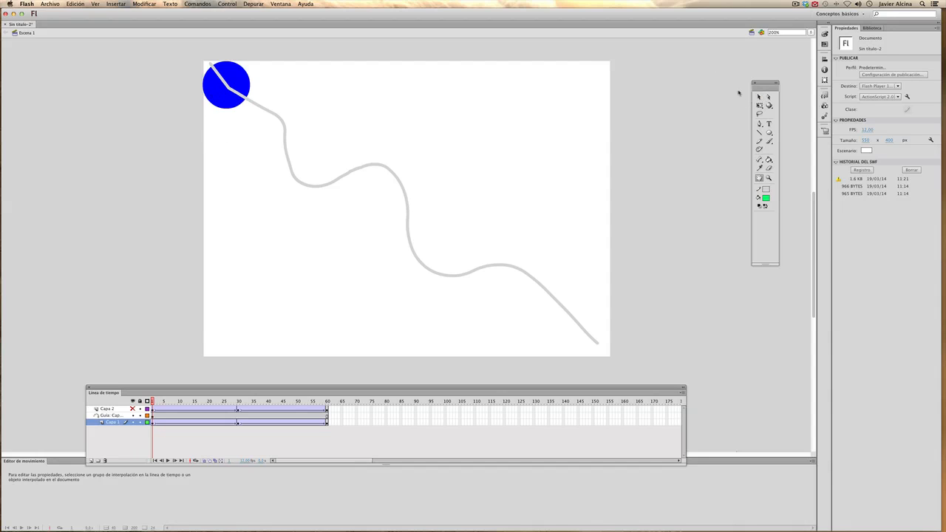
left_click(760, 97)
left_click(227, 74)
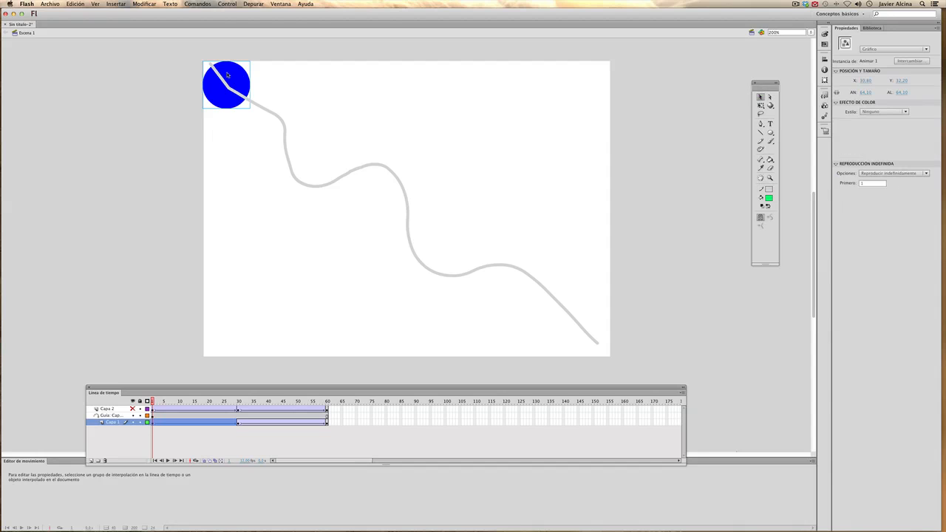